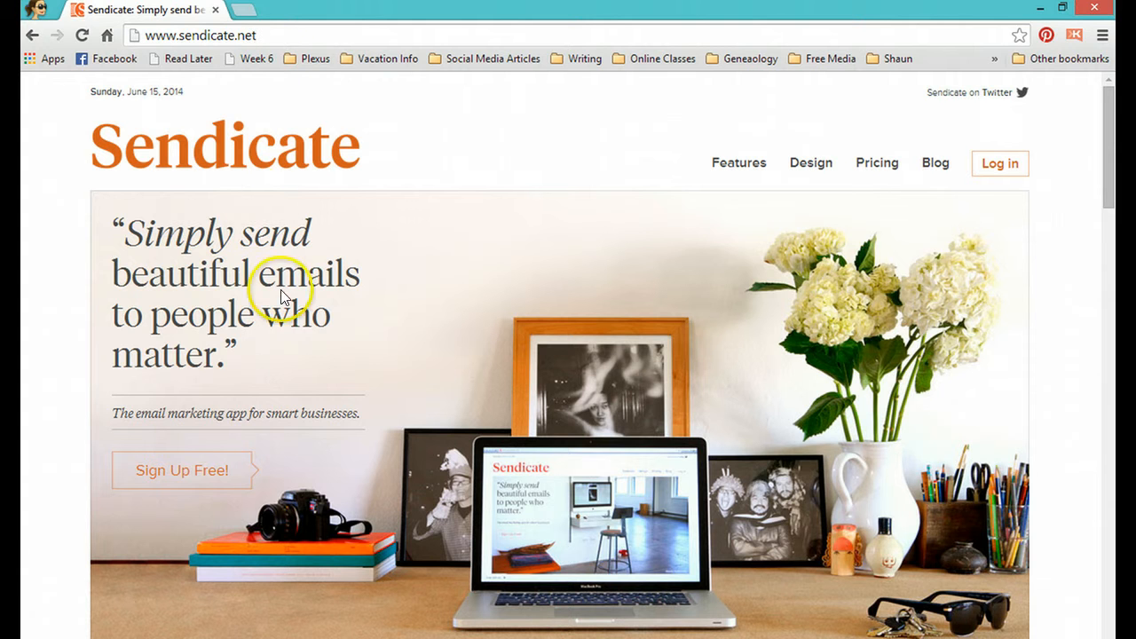
# Step: Open the free account sign-up form and fill in the full name using the matching autofill suggestion
pyautogui.click(201, 475)
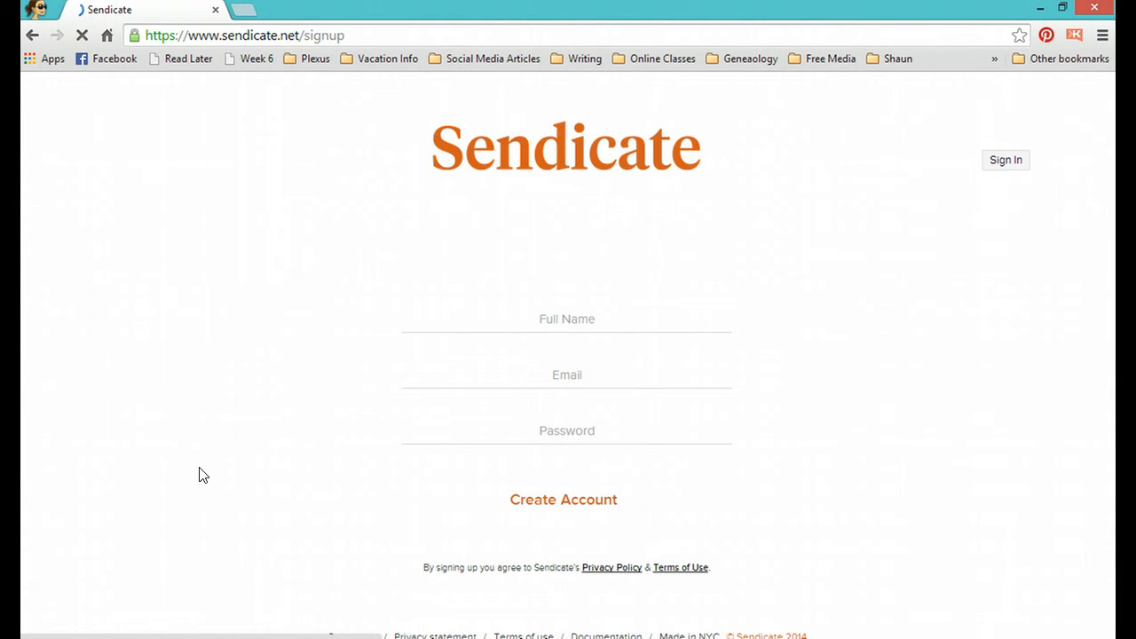
pyautogui.click(586, 321)
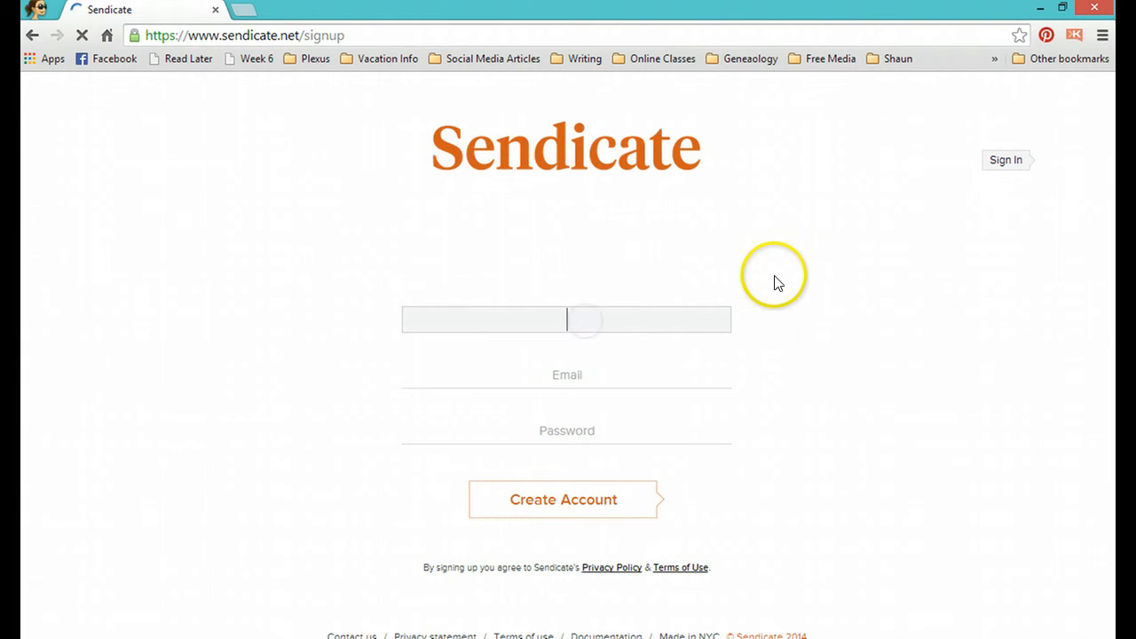
pyautogui.write('Sarha')
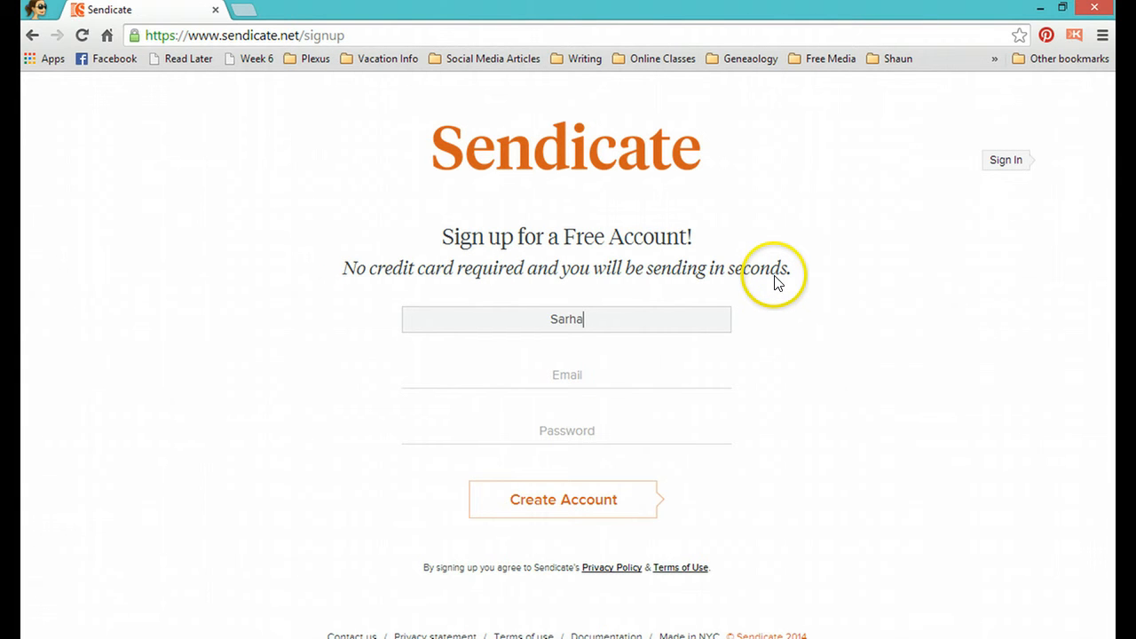
pyautogui.press('BackSpace')
pyautogui.write('ah')
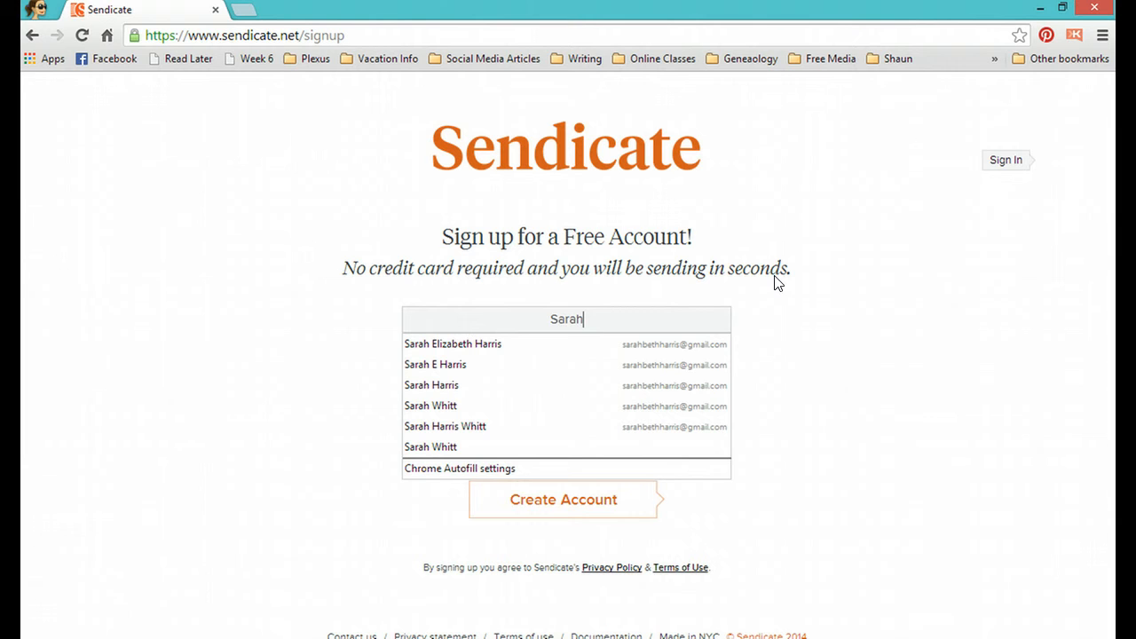
pyautogui.click(654, 387)
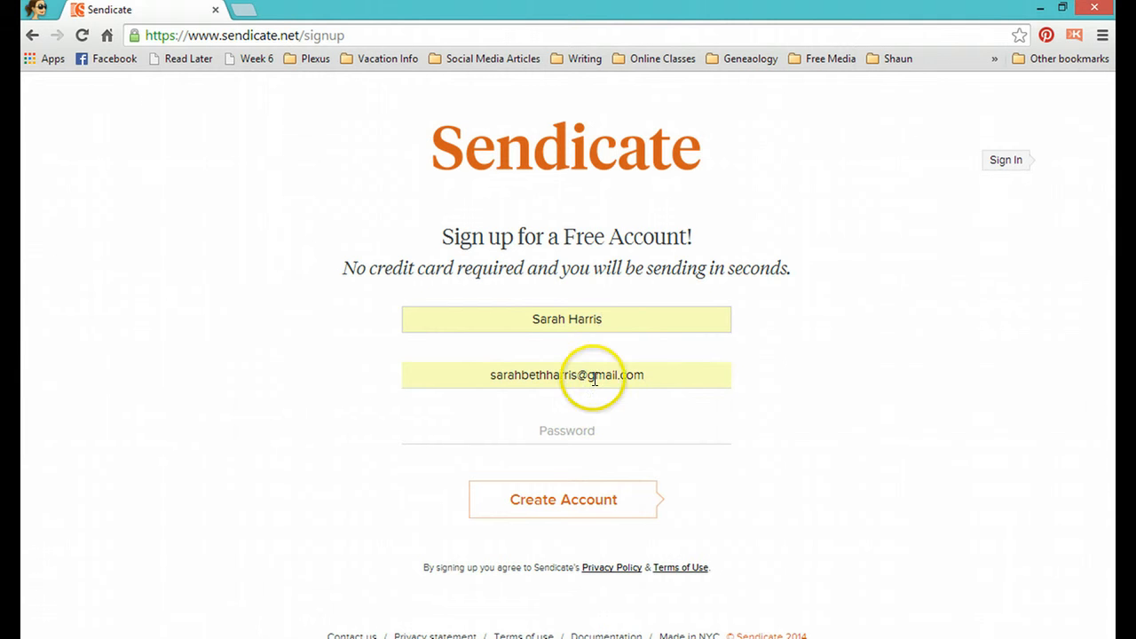
# Step: Replace the autofilled address in the sign-up form with the business e-mail address
pyautogui.moveTo(649, 375); pyautogui.dragTo(449, 378)
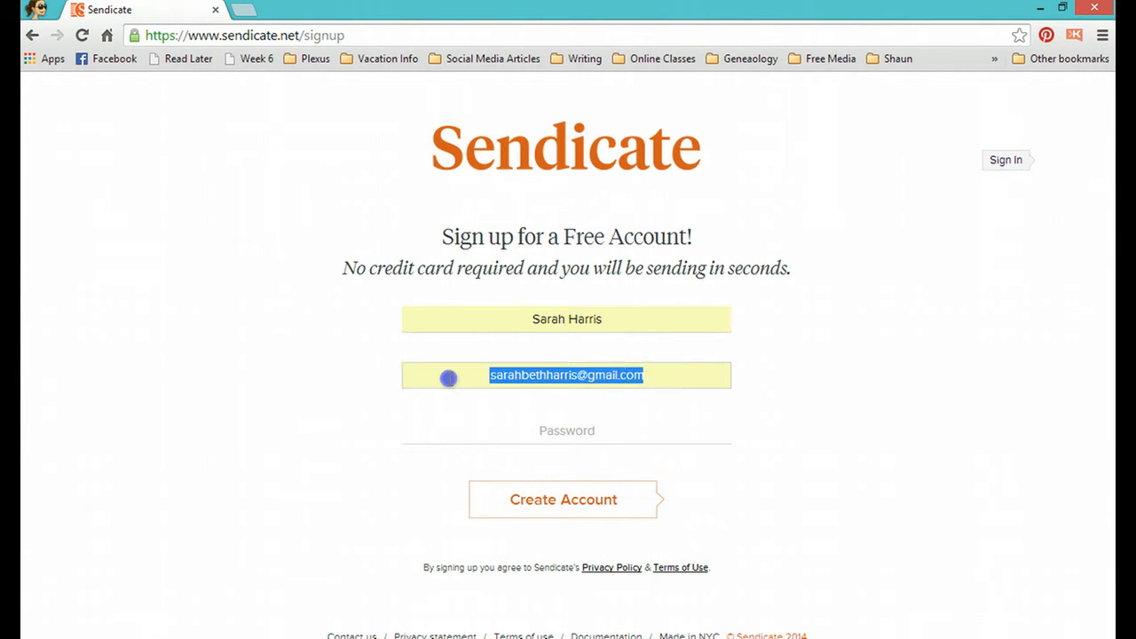
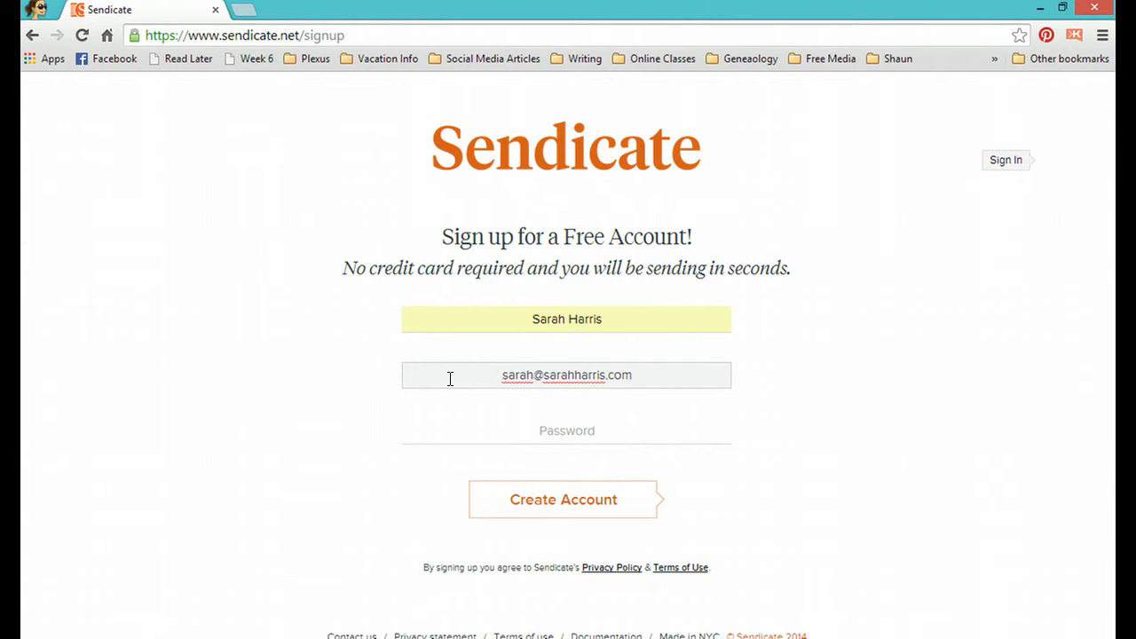
# Step: Enter the account password, create the account and let the browser save the password
pyautogui.click(651, 420)
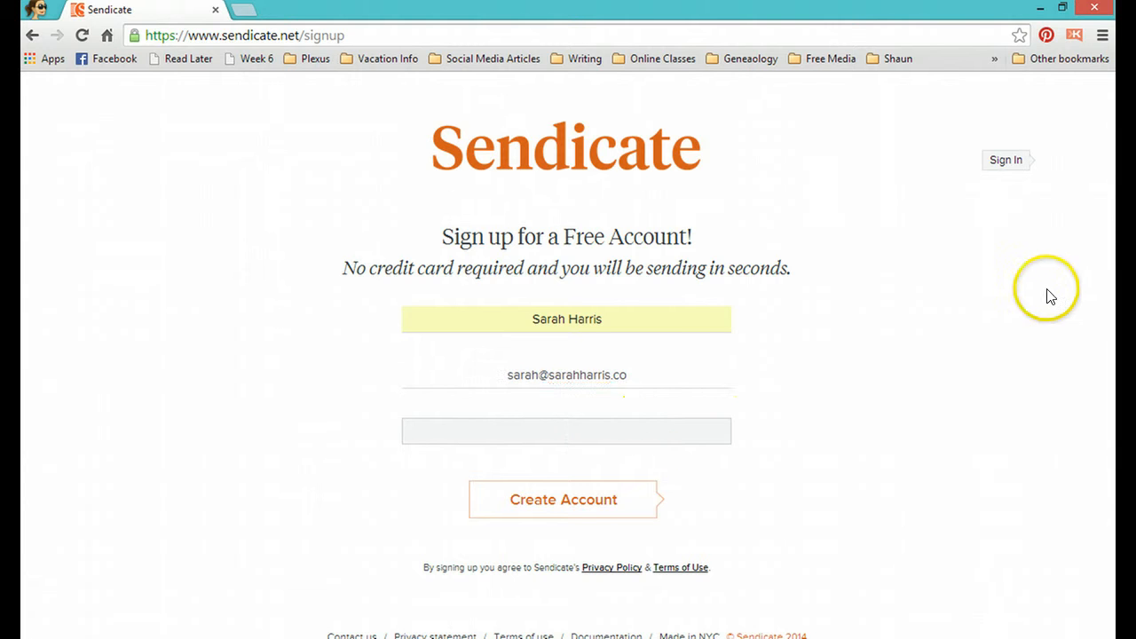
pyautogui.write('•••••••••')
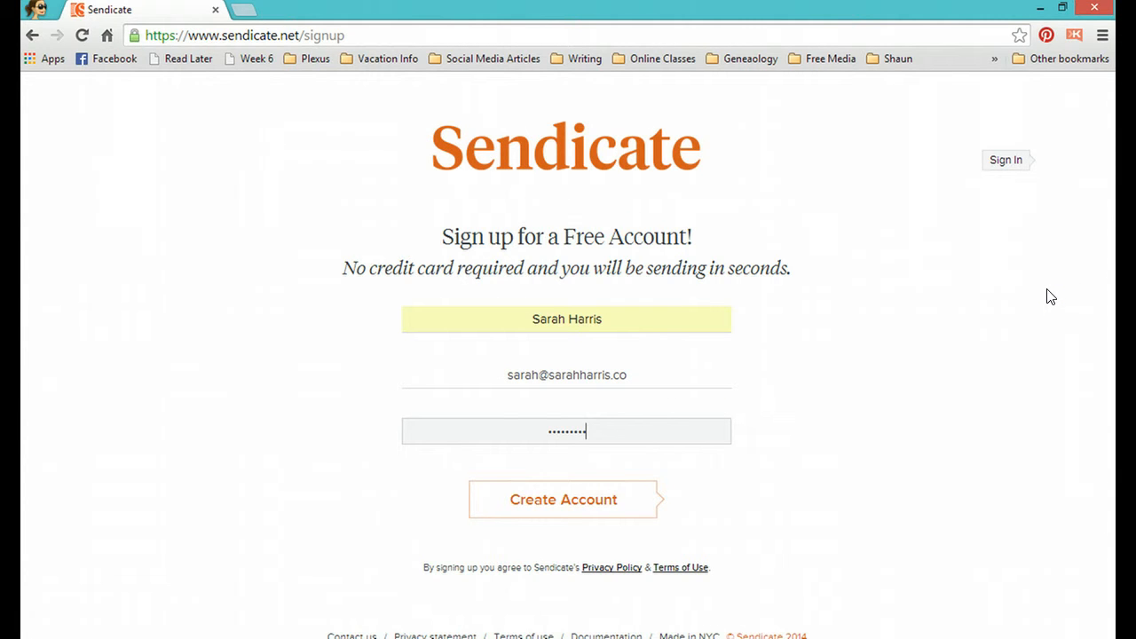
pyautogui.click(581, 427)
pyautogui.click(578, 500)
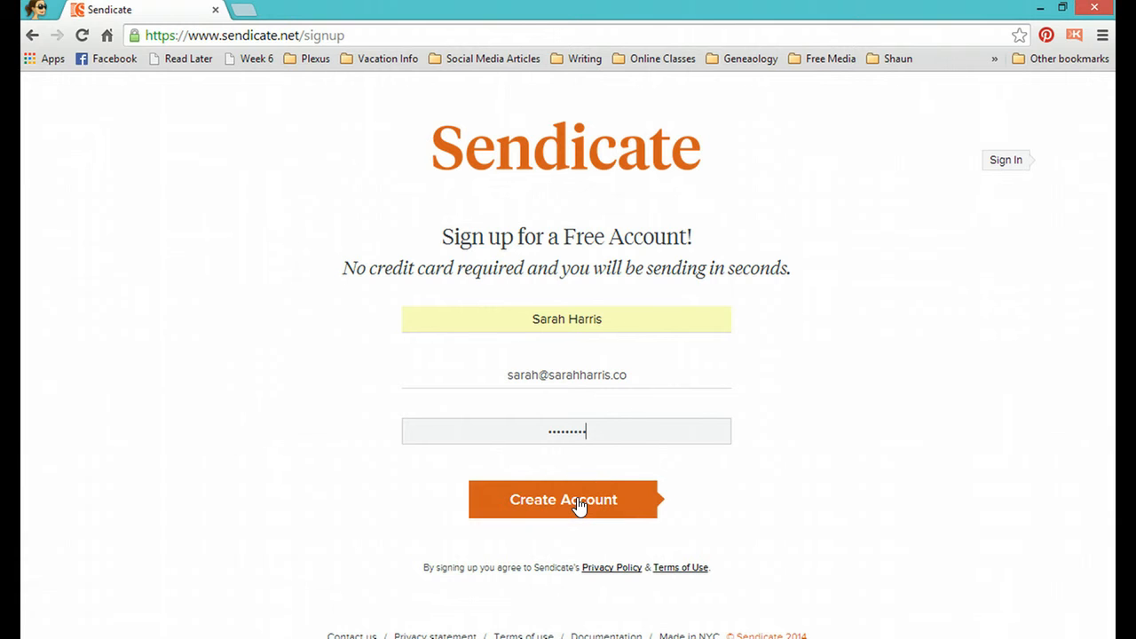
pyautogui.click(578, 500)
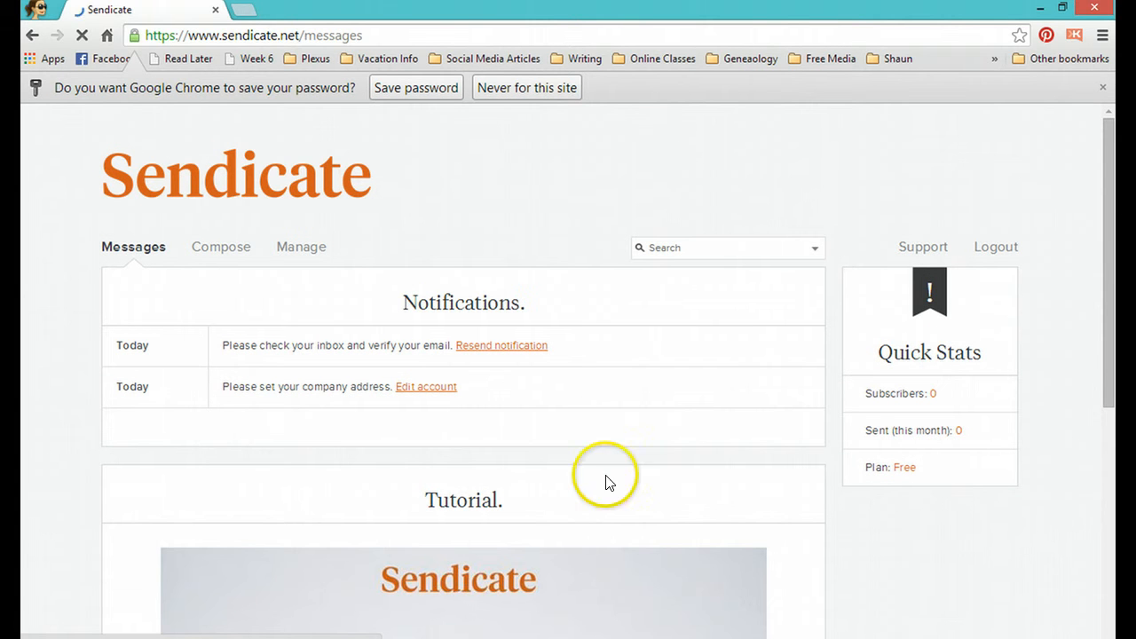
pyautogui.click(447, 88)
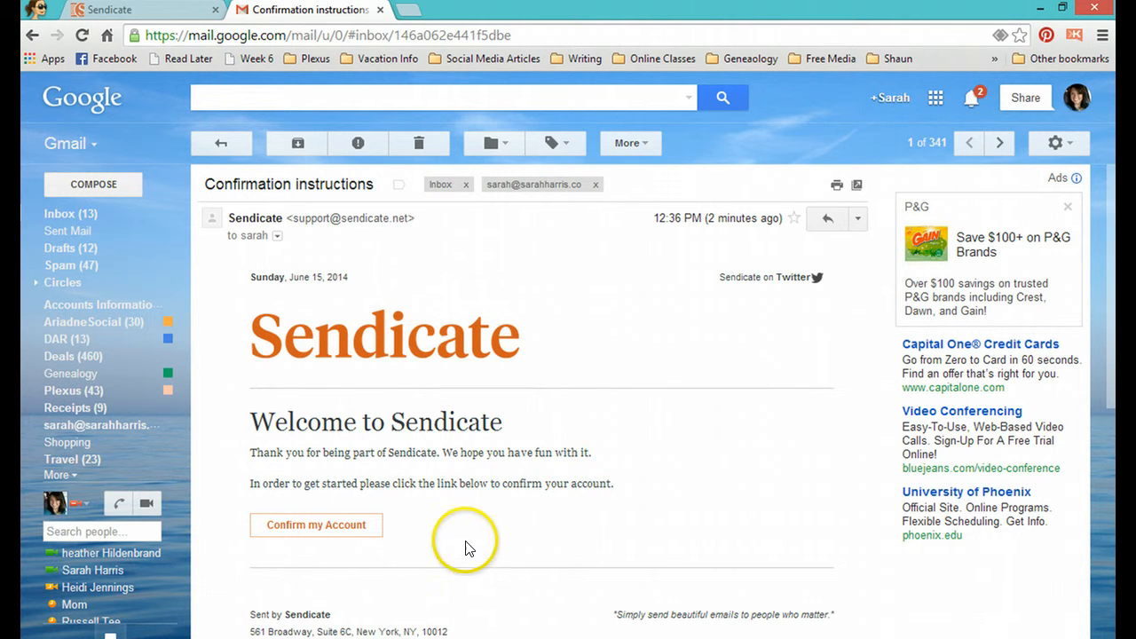
# Step: Confirm the account from the Sendicate confirmation e-mail and open the sender details for editing
pyautogui.click(346, 531)
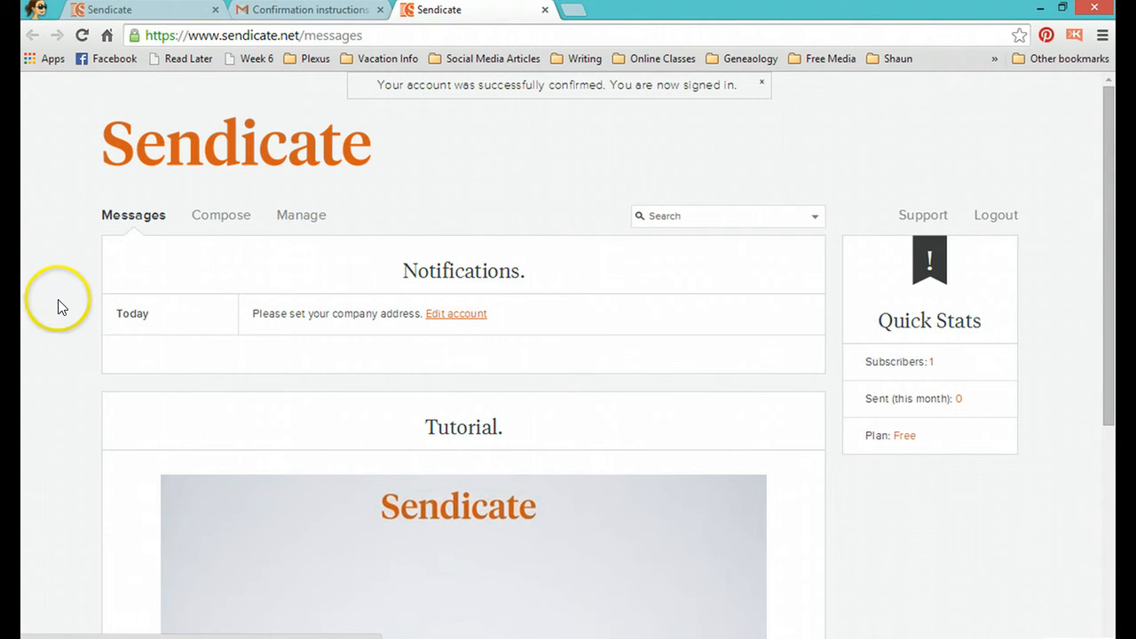
pyautogui.click(454, 316)
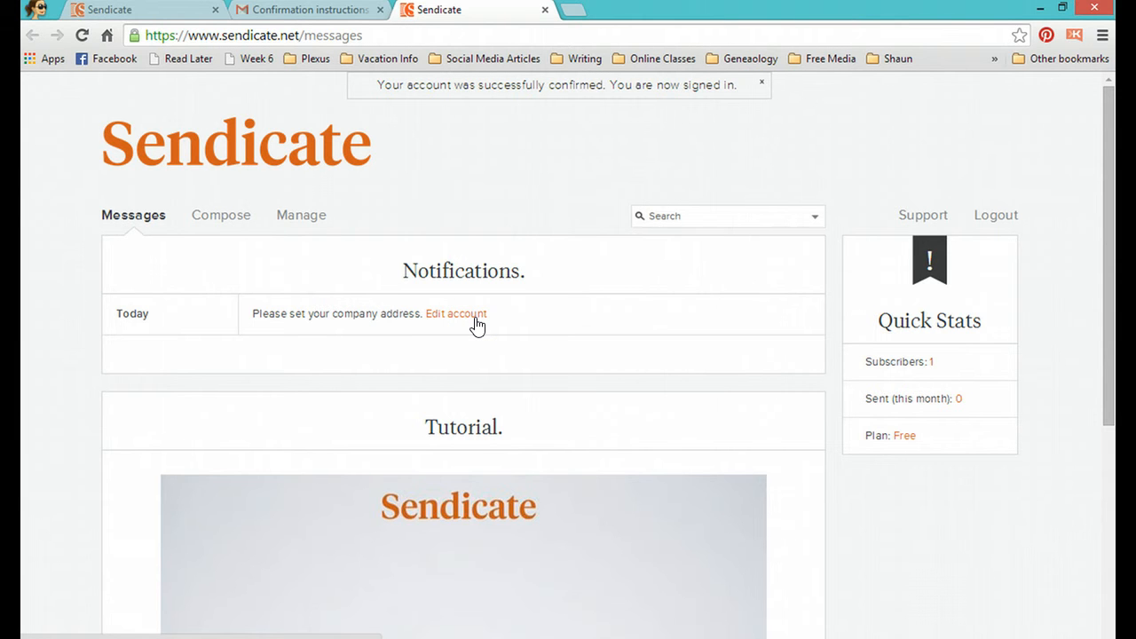
pyautogui.click(475, 316)
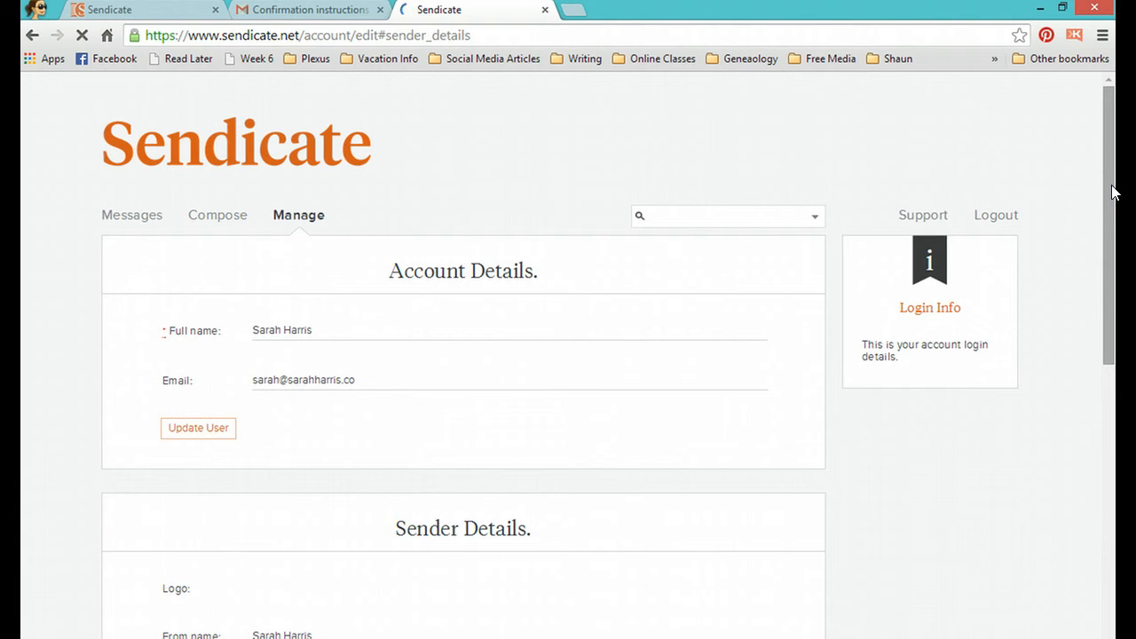
pyautogui.moveTo(1115, 193); pyautogui.dragTo(1091, 395)
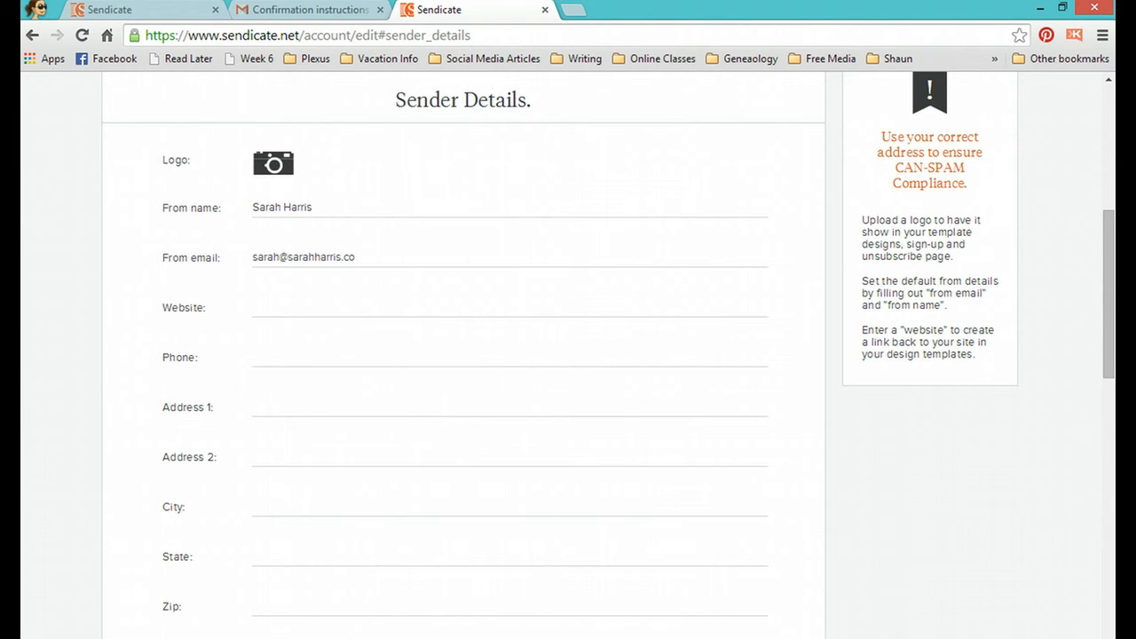
pyautogui.moveTo(1114, 279)
pyautogui.mouseDown()
pyautogui.moveTo(1106, 428)
pyautogui.moveTo(1109, 264)
pyautogui.moveTo(1117, 295)
pyautogui.mouseUp()
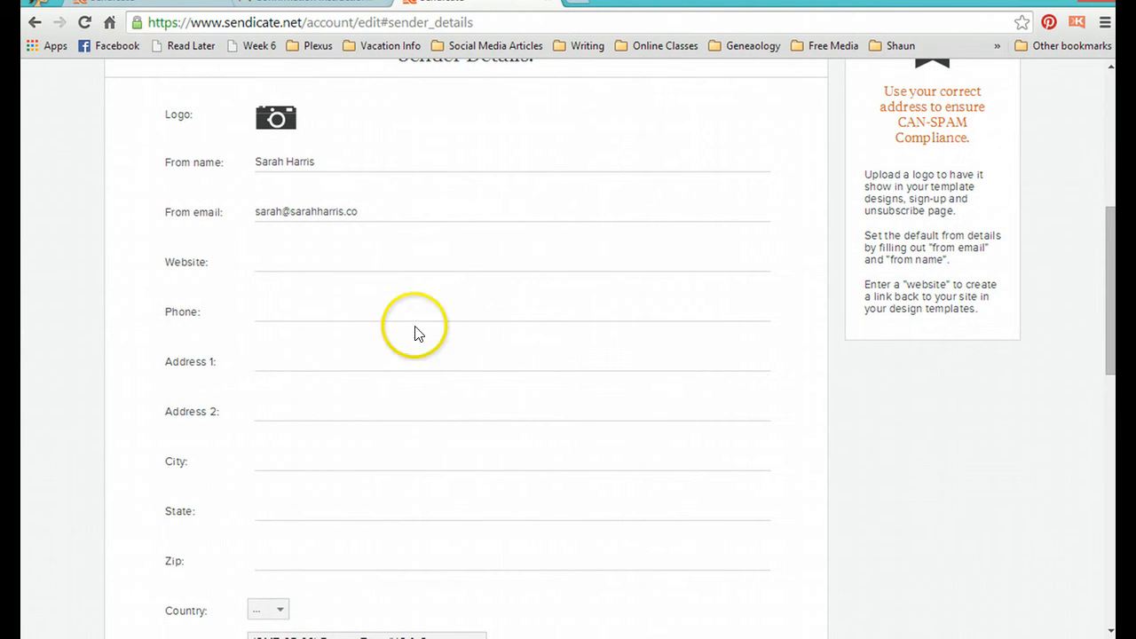
# Step: Enter the sender's website address and phone number in the sender details
pyautogui.click(372, 257)
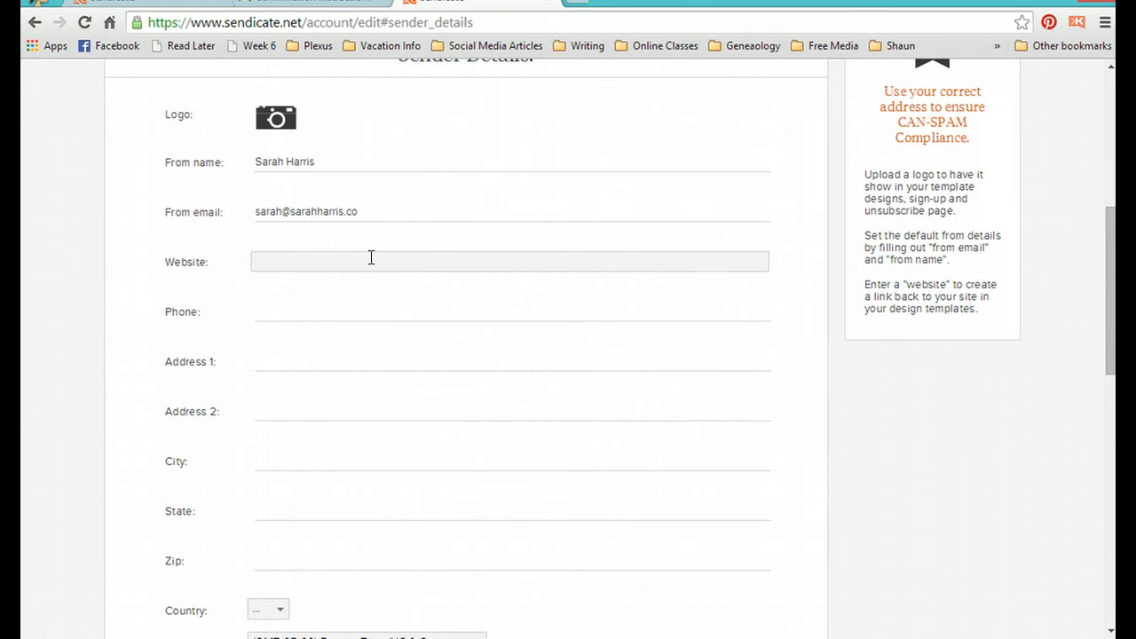
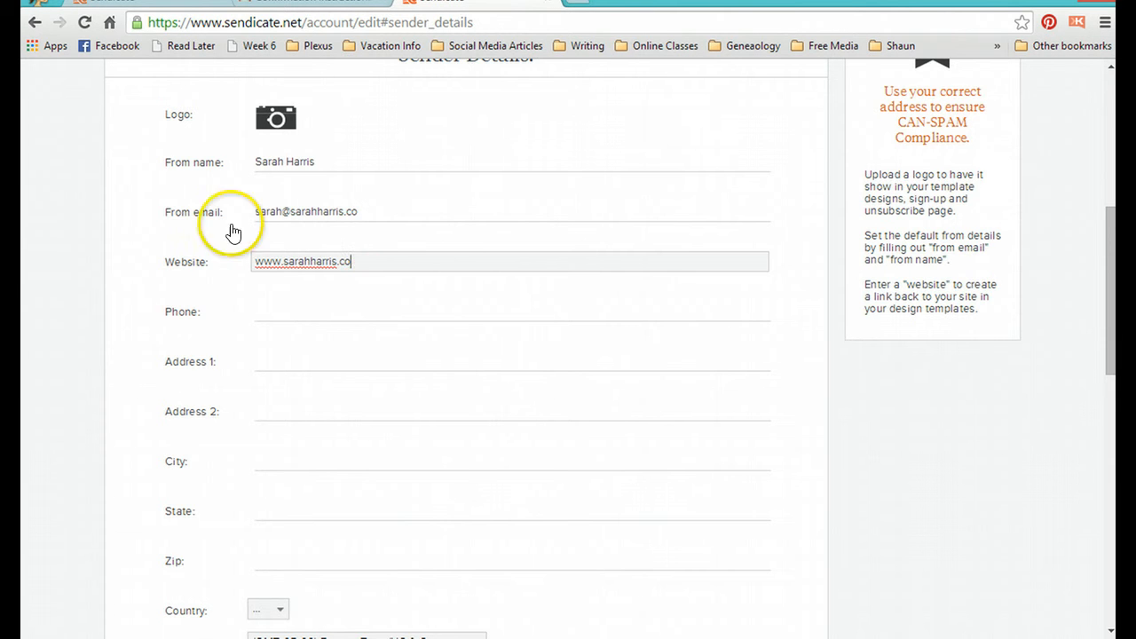
pyautogui.click(331, 318)
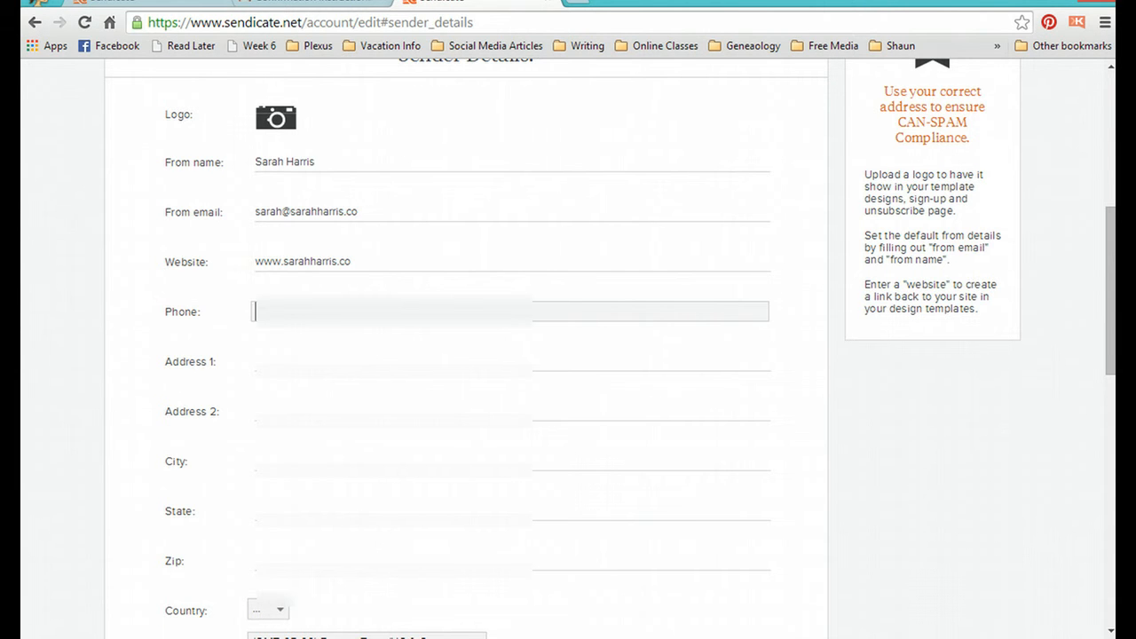
pyautogui.click(294, 310)
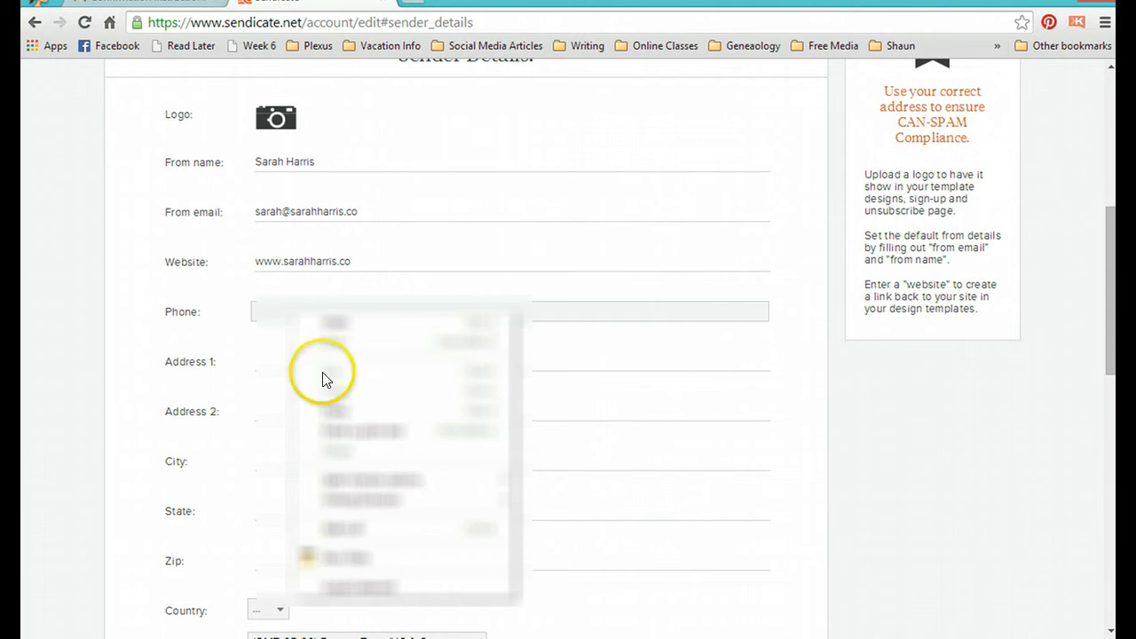
pyautogui.click(322, 408)
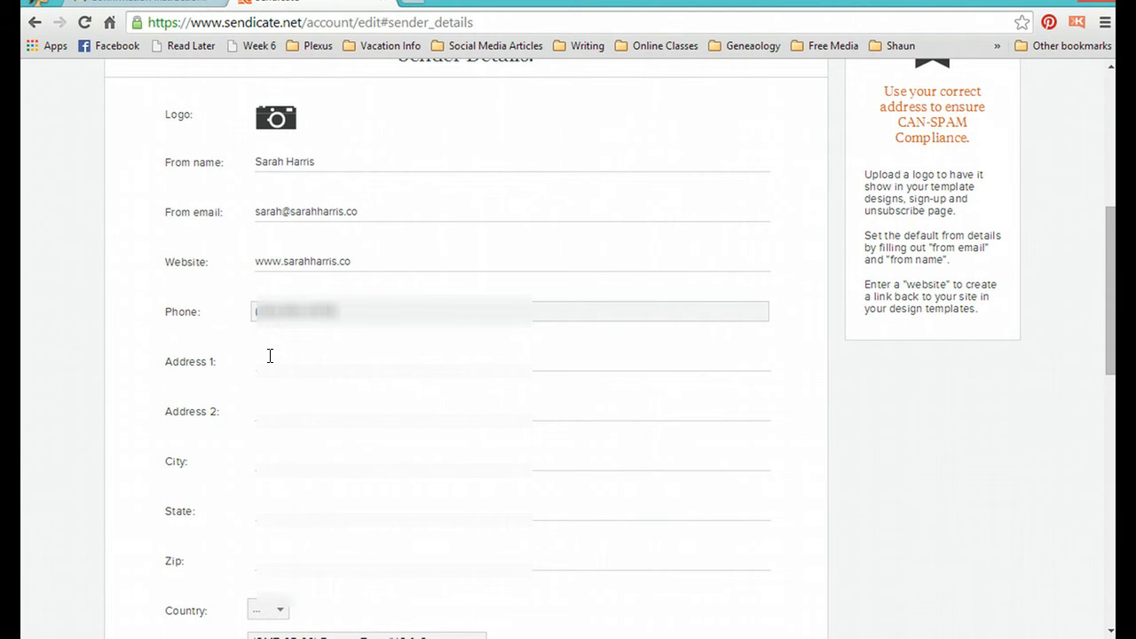
# Step: Fill in the sender's street address, city, state and zip using a saved autofill address
pyautogui.click(270, 356)
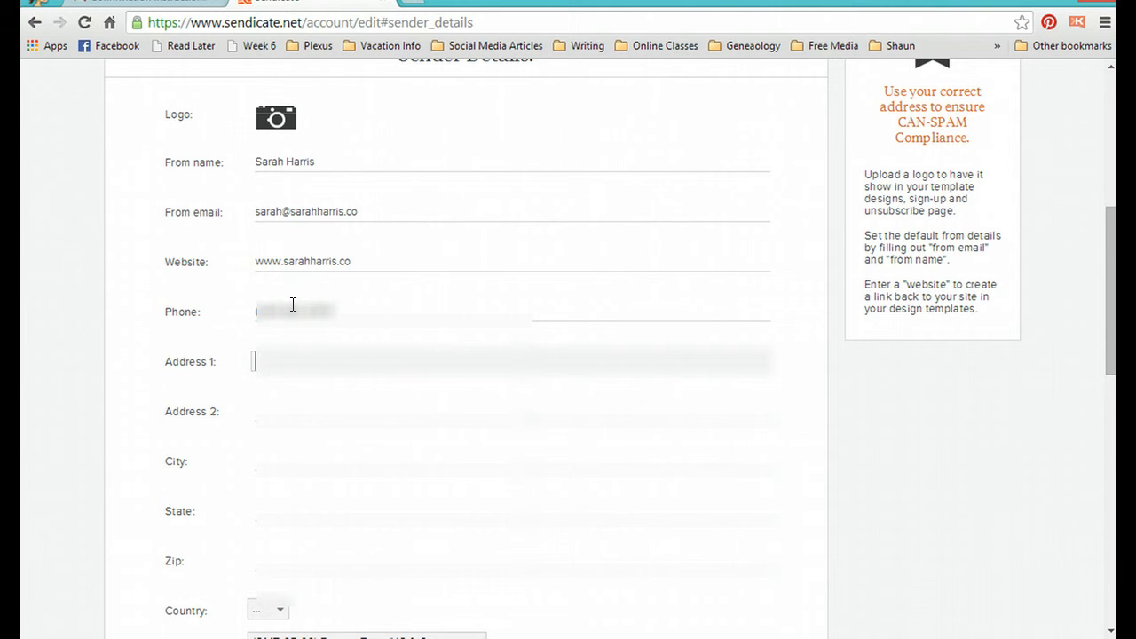
pyautogui.write('1')
pyautogui.press('BackSpace')
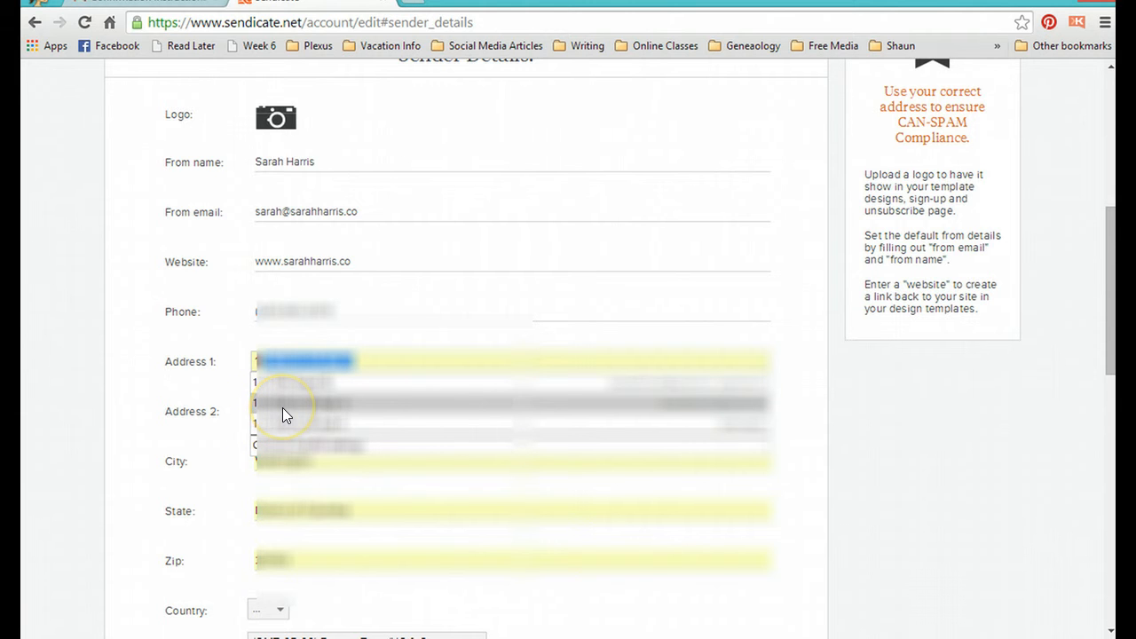
pyautogui.click(435, 413)
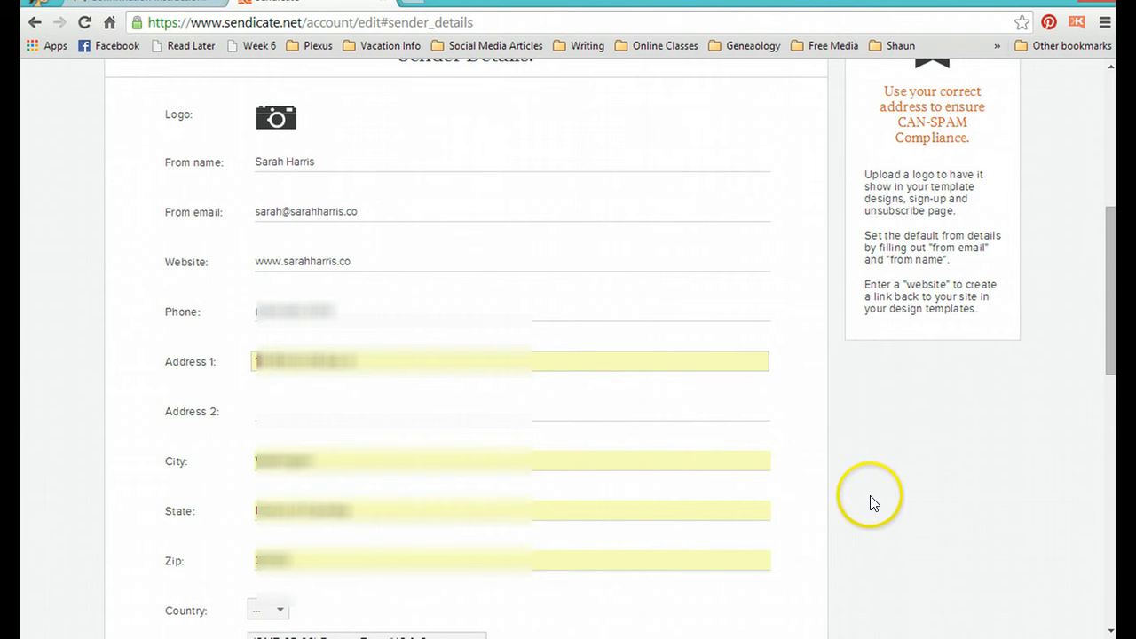
# Step: Choose the sender's country and save the updated company details
pyautogui.scroll(-3, 885, 520)
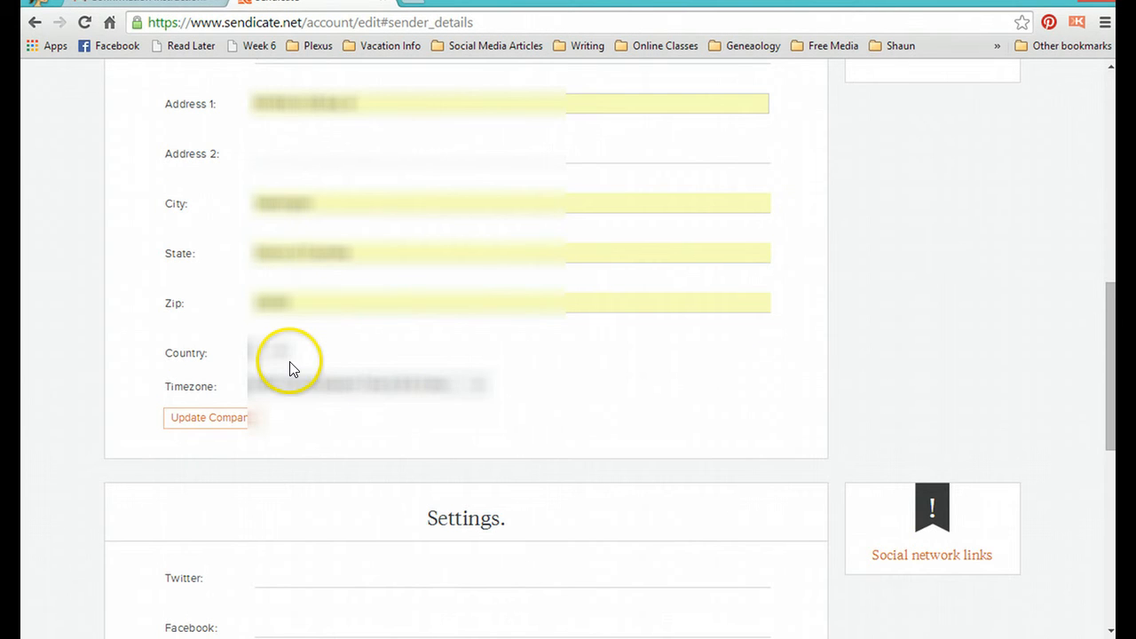
pyautogui.click(283, 361)
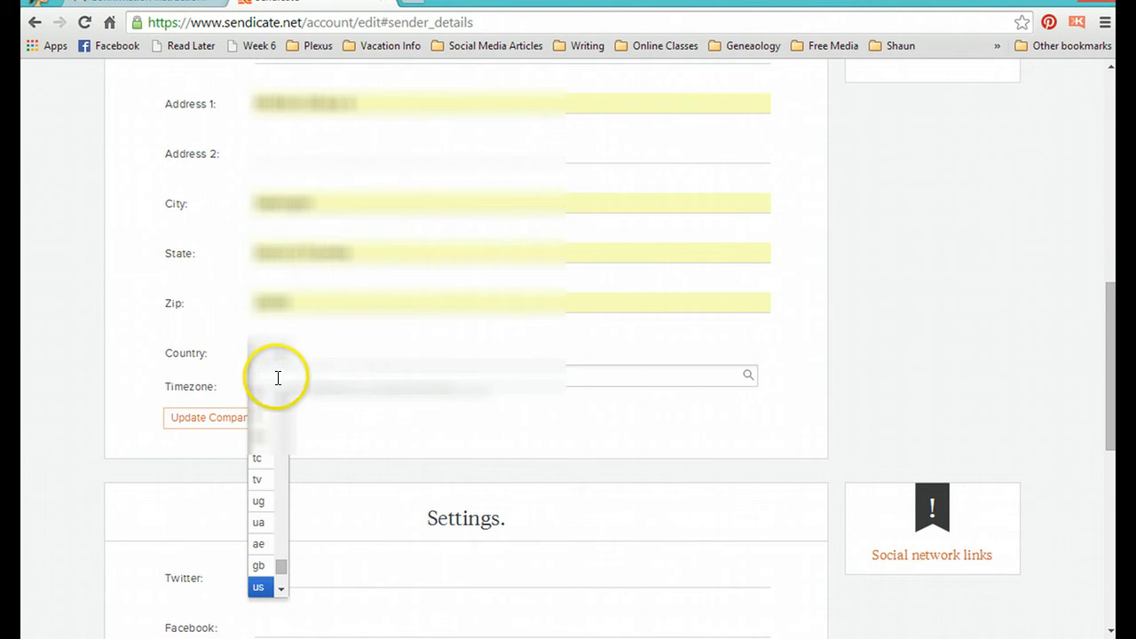
pyautogui.click(280, 356)
pyautogui.click(279, 356)
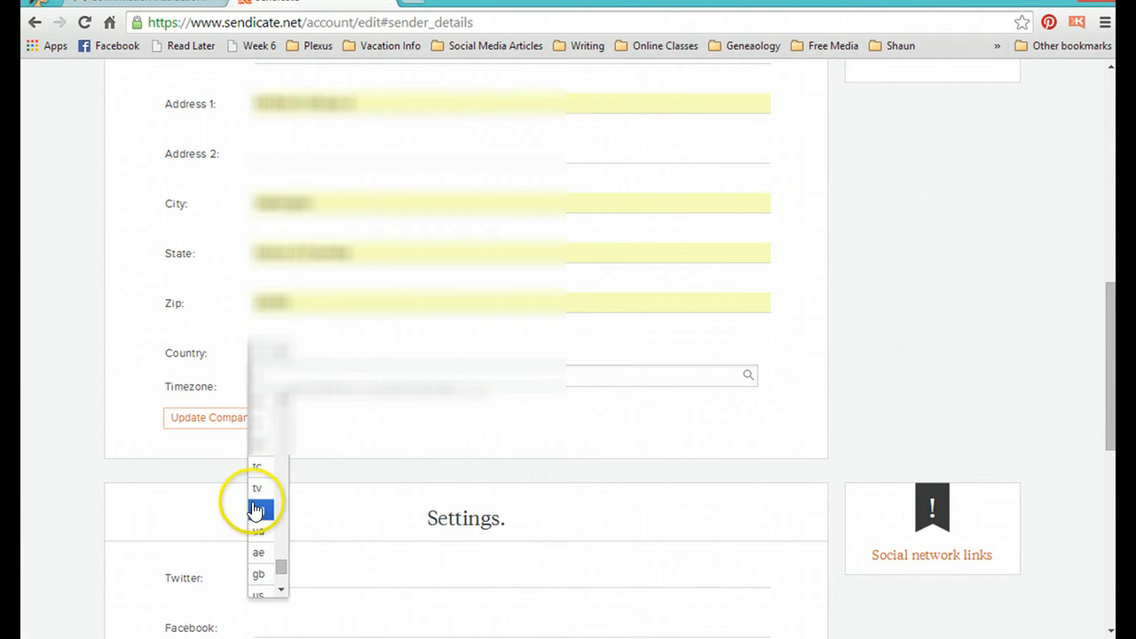
pyautogui.click(259, 530)
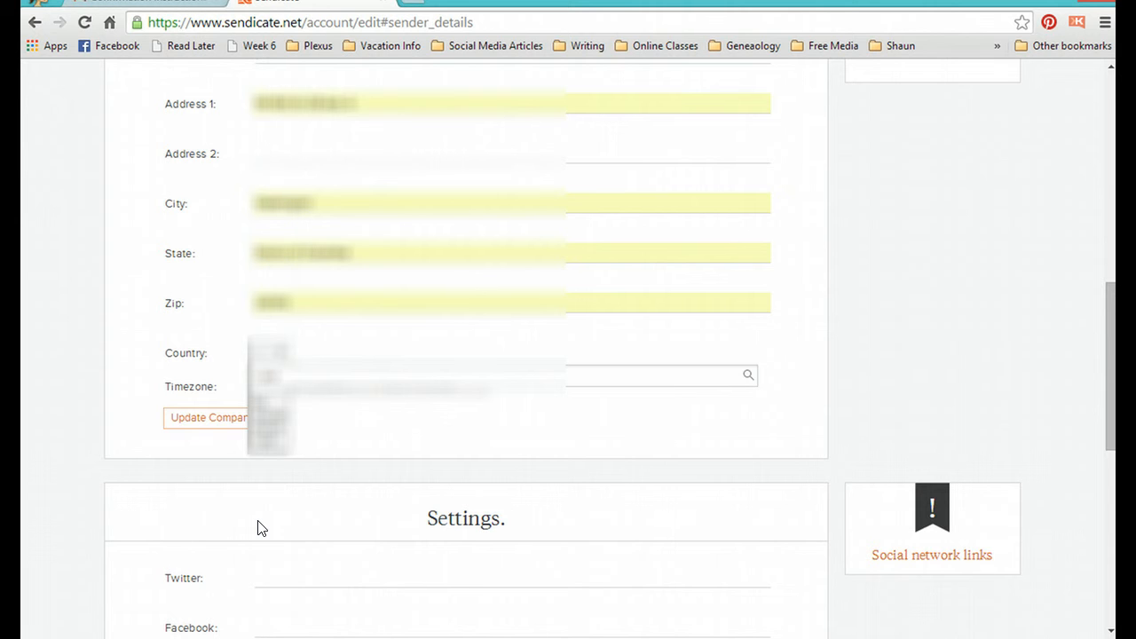
pyautogui.press('BackSpace')
pyautogui.click(272, 410)
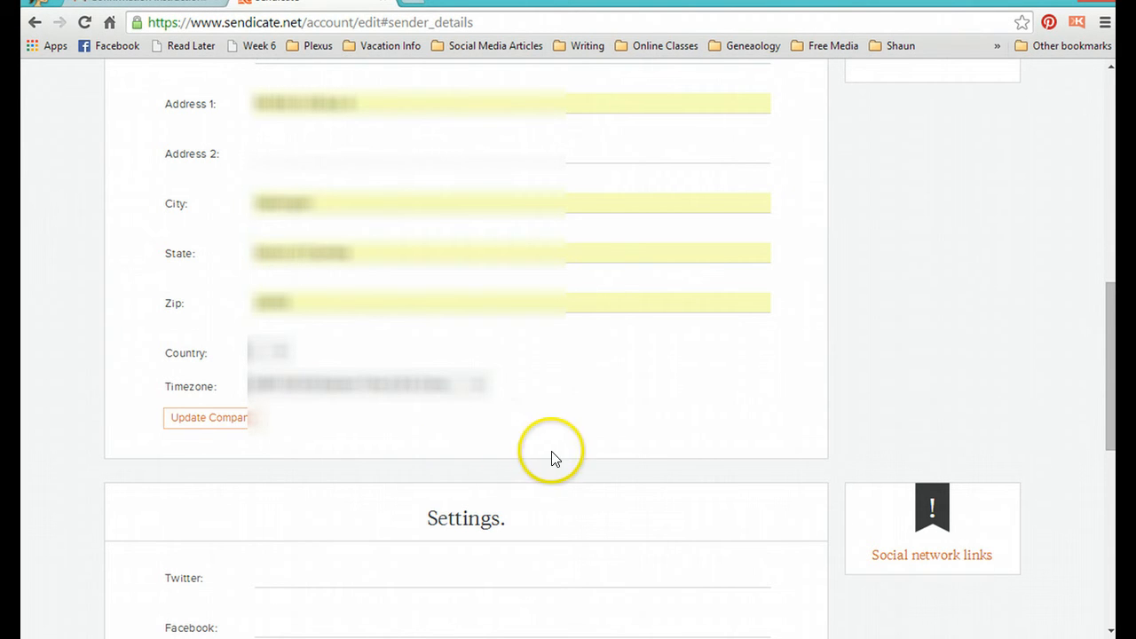
pyautogui.scroll(-2, 682, 494)
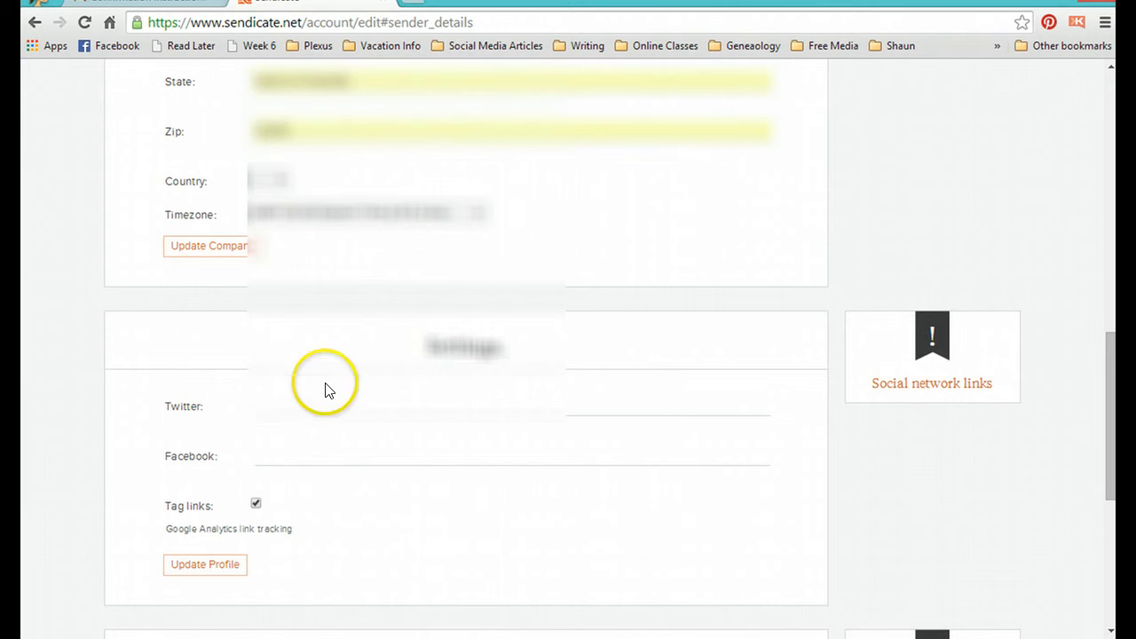
pyautogui.click(221, 251)
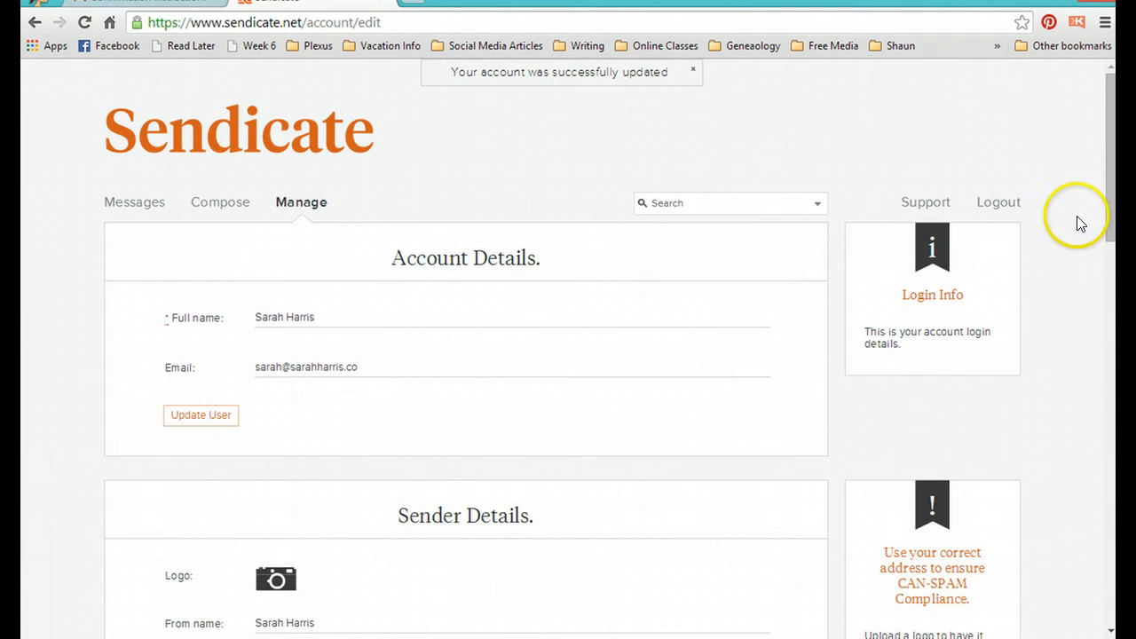
# Step: Enter the Twitter and Facebook profile URLs in the account's social network settings and update the profile
pyautogui.moveTo(1112, 175); pyautogui.dragTo(1098, 481)
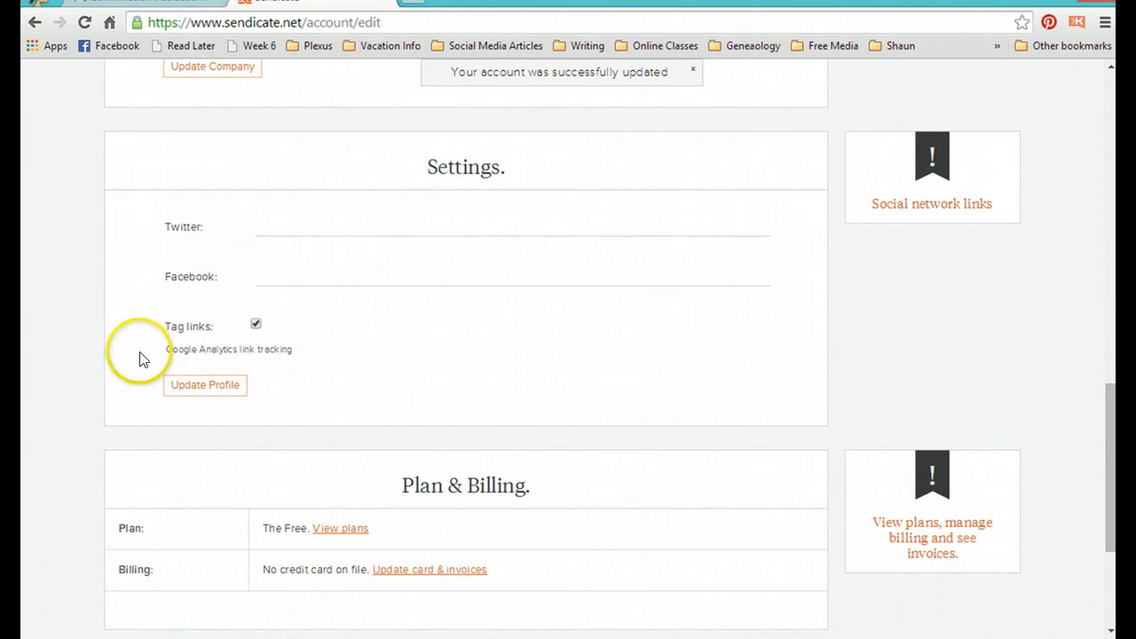
pyautogui.click(319, 224)
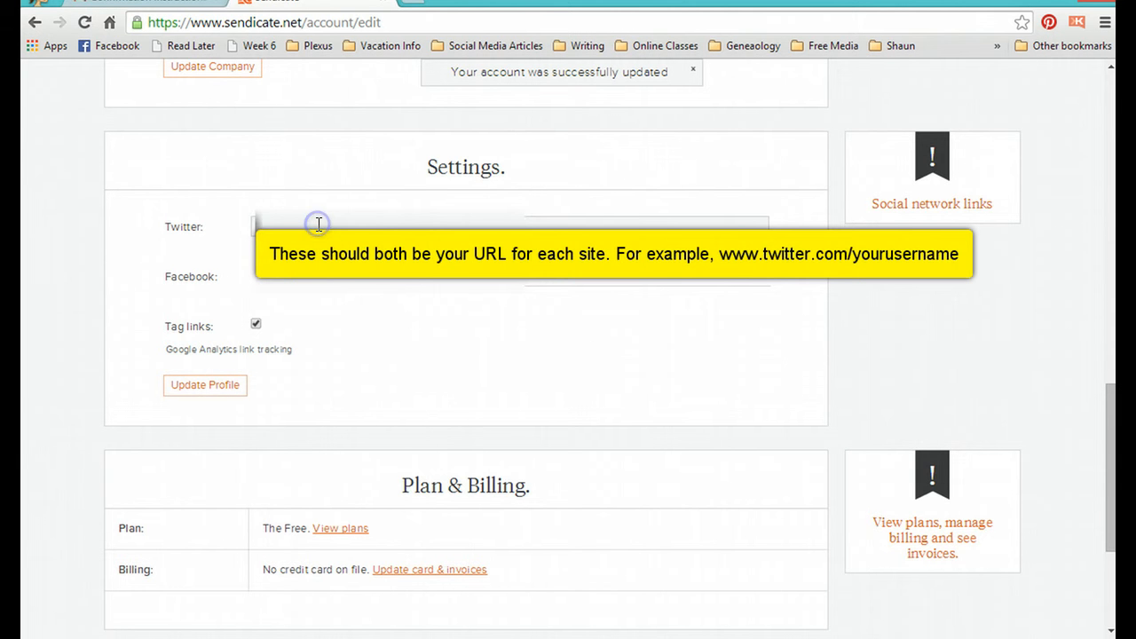
pyautogui.write('www.twir.co')
pyautogui.click(306, 277)
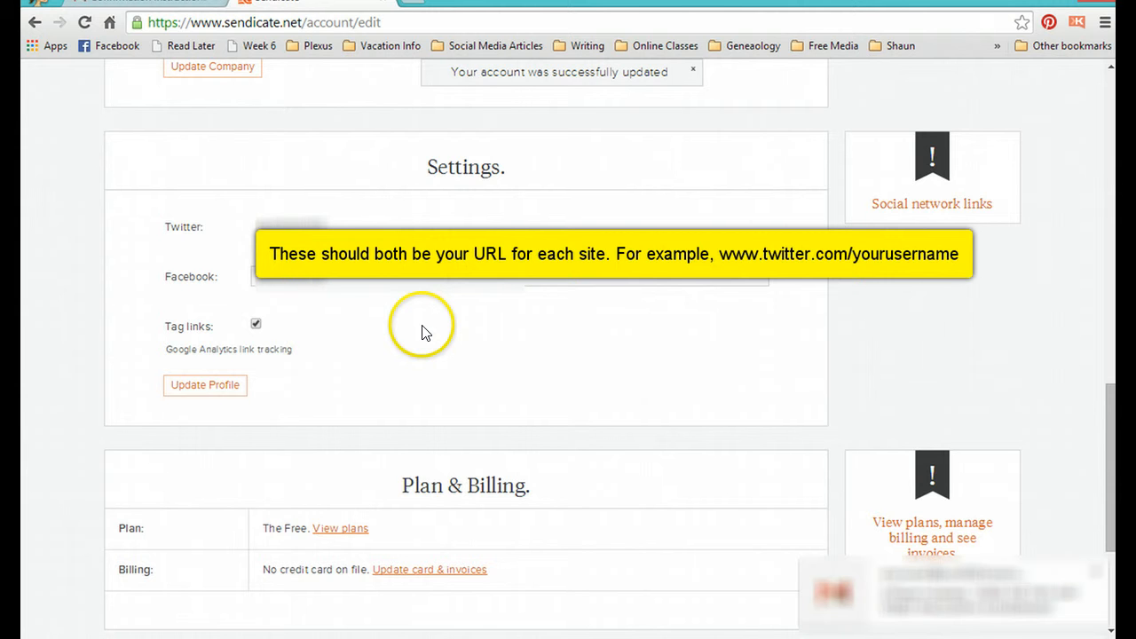
pyautogui.click(185, 384)
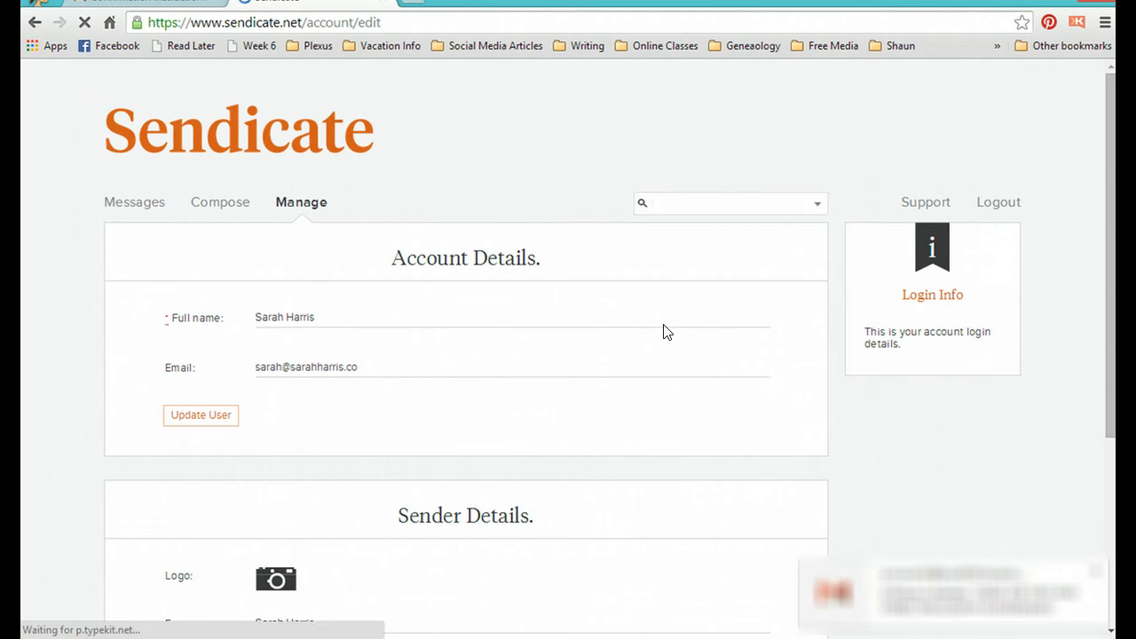
# Step: Start composing a new message and enter the subject "We're Having A Party!"
pyautogui.moveTo(1111, 133); pyautogui.dragTo(1098, 517)
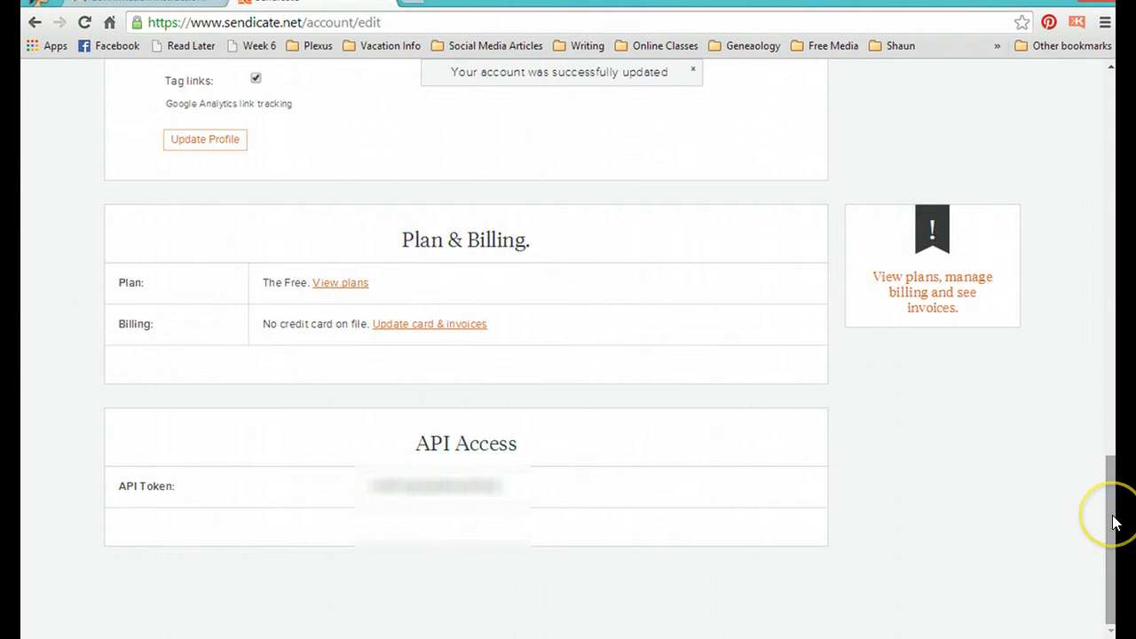
pyautogui.scroll(12, 1109, 515)
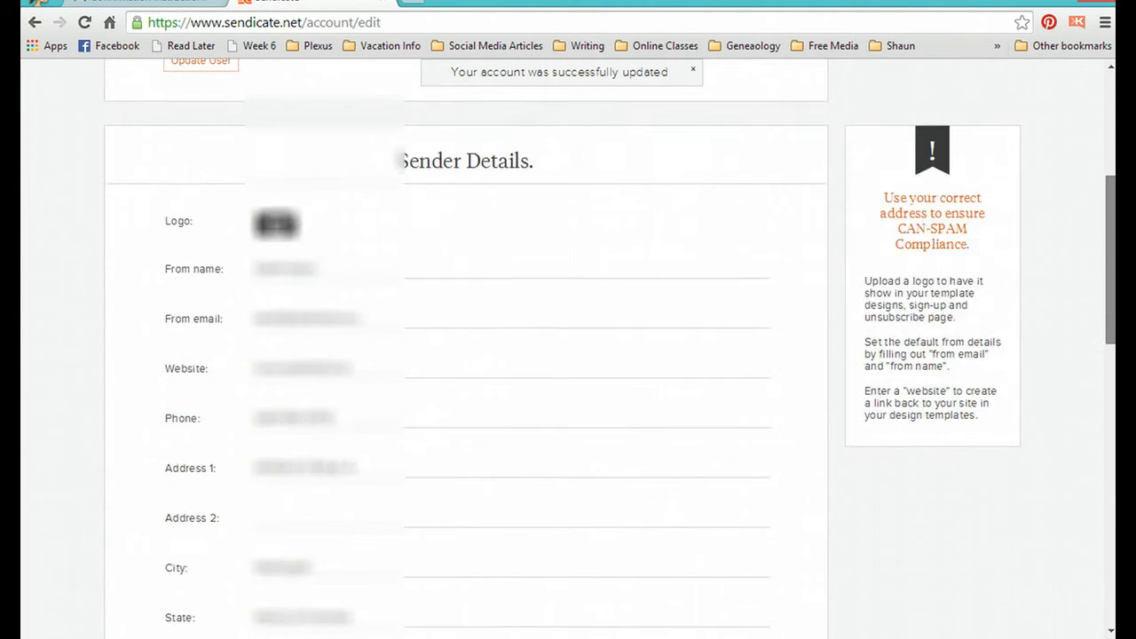
pyautogui.scroll(4, 568, 346)
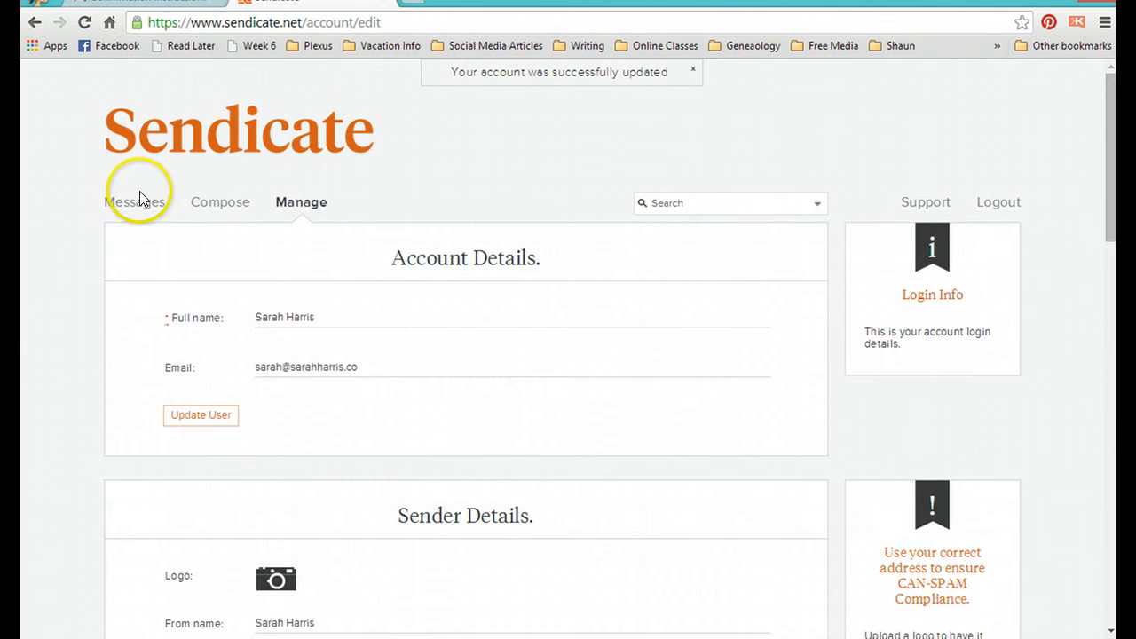
pyautogui.click(218, 210)
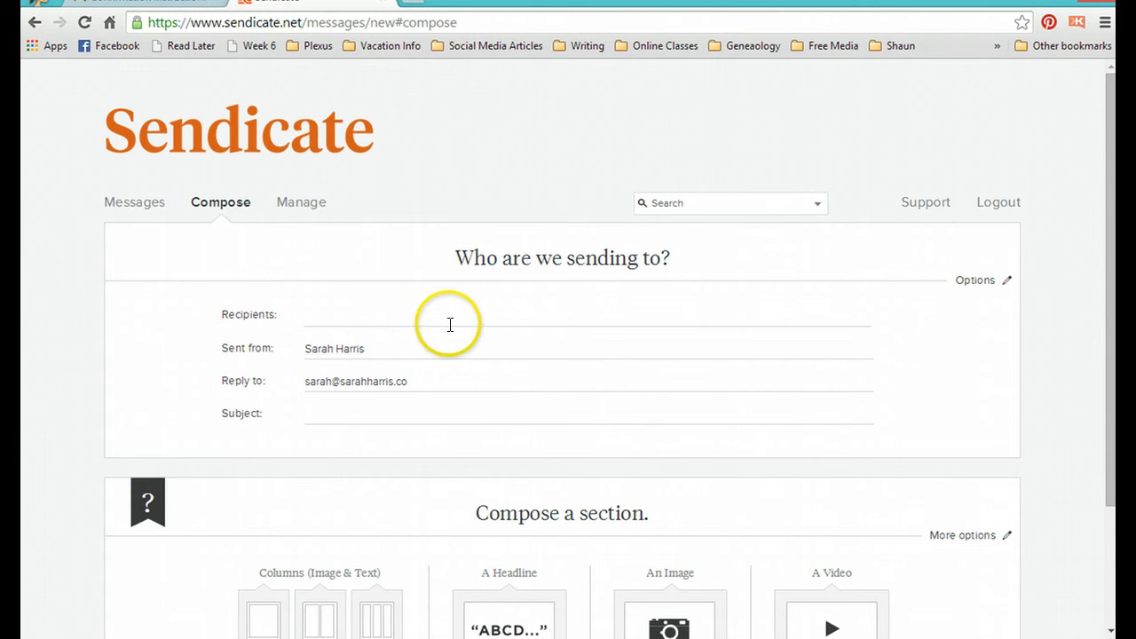
pyautogui.click(426, 411)
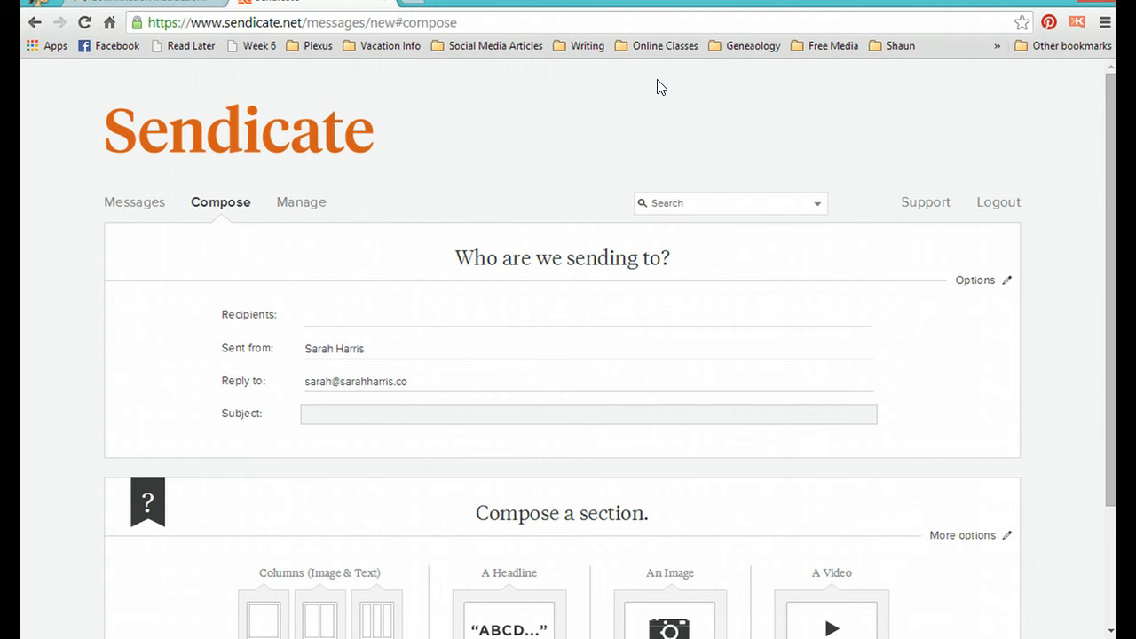
pyautogui.write("We're Having A Party!")
# Step: Add a headline section to the message with the heading "We're Having A Party!"
pyautogui.scroll(-2, 658, 86)
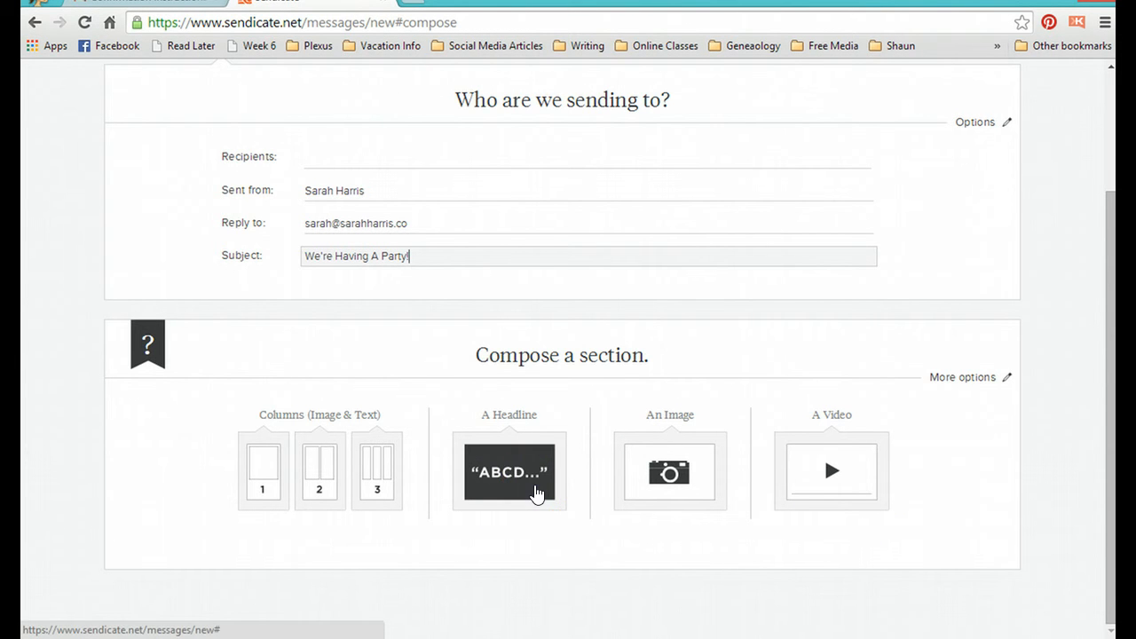
pyautogui.click(535, 493)
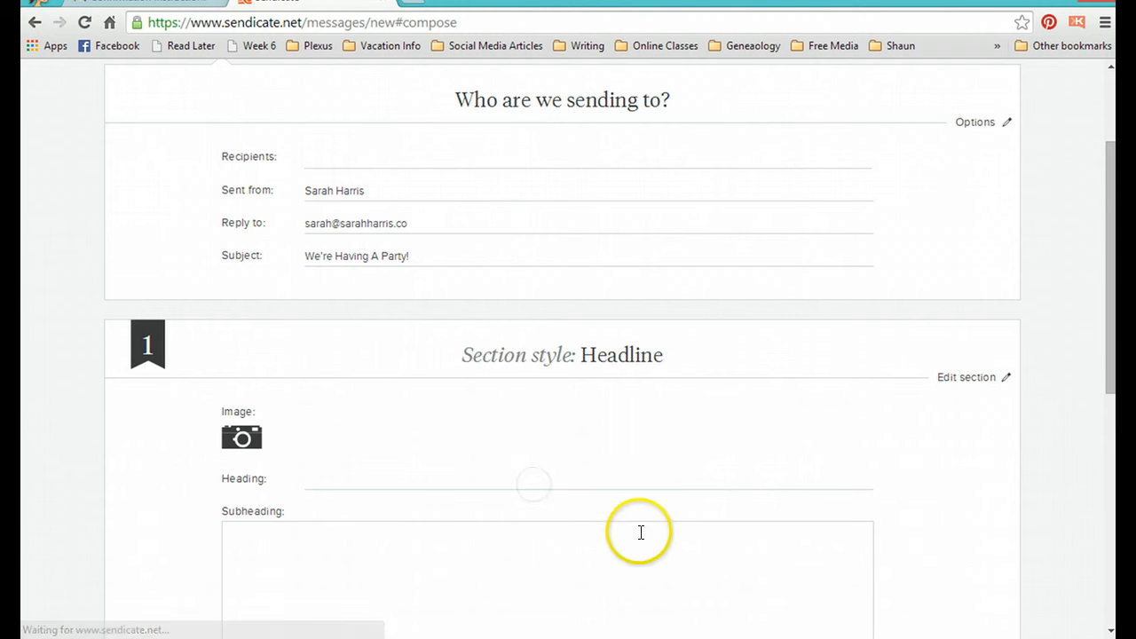
pyautogui.click(641, 477)
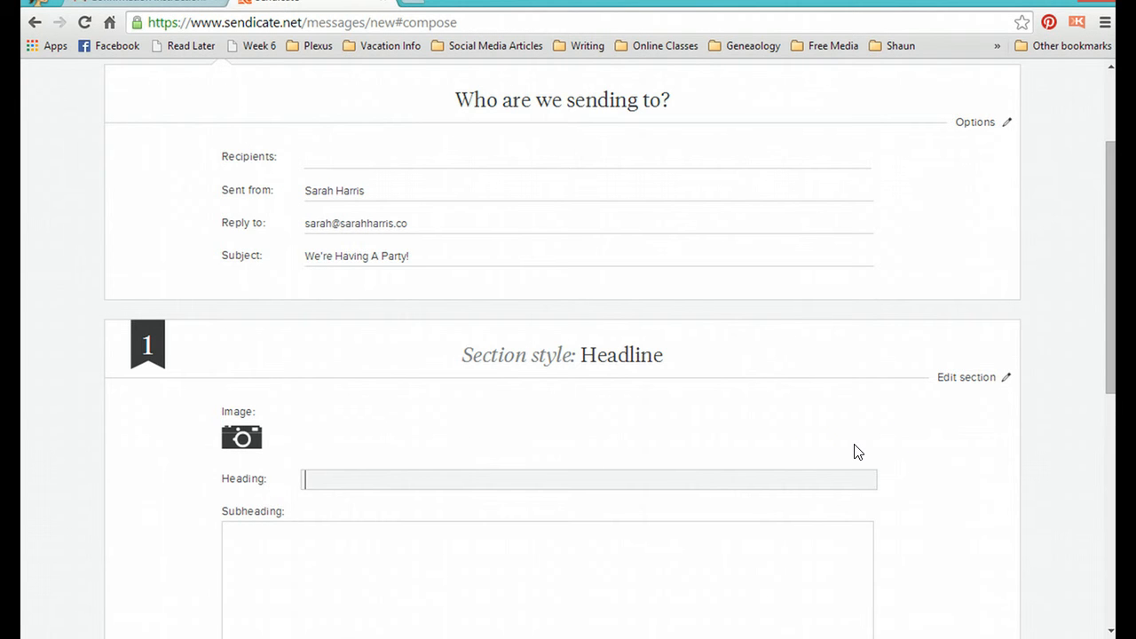
pyautogui.write("We're Having A Pary")
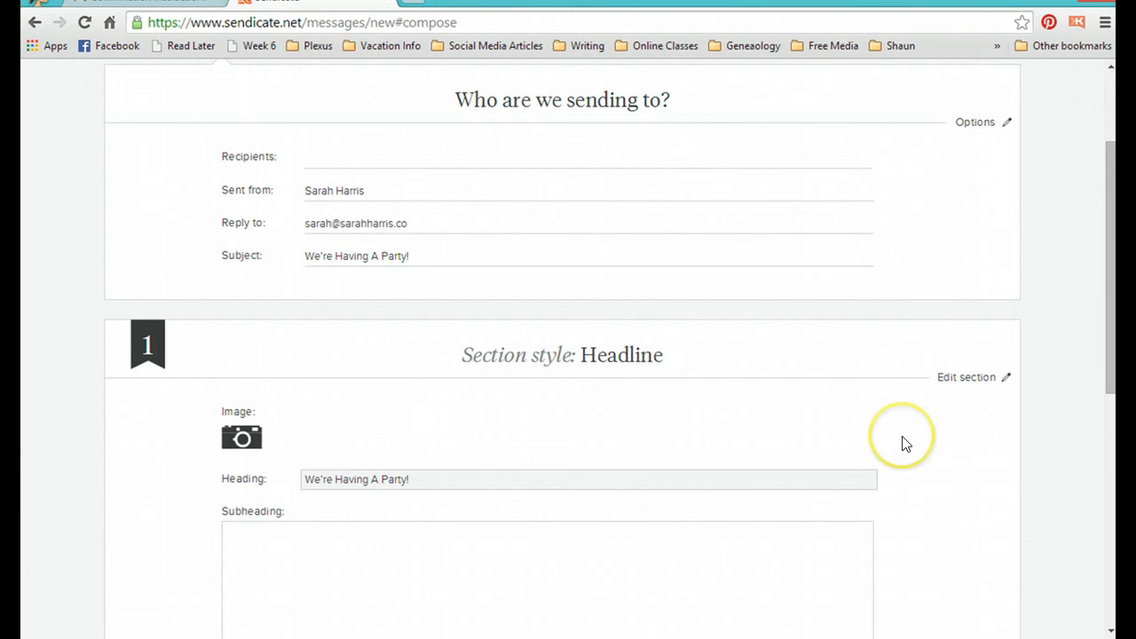
# Step: Upload Facebook Banner.jpg as the image of the headline section
pyautogui.scroll(-3, 906, 444)
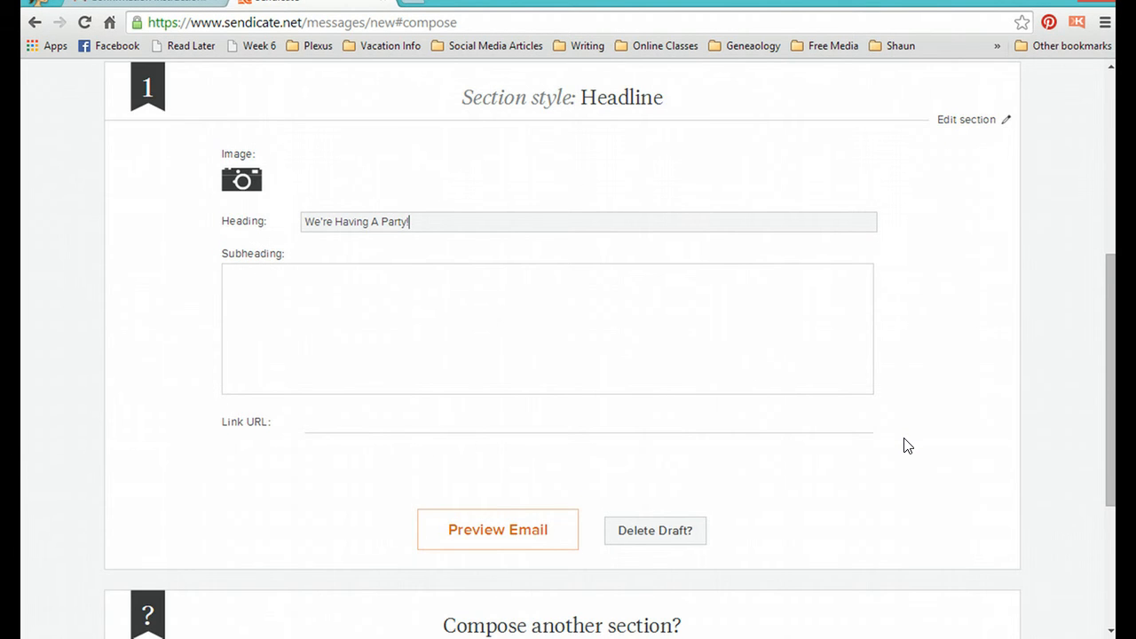
pyautogui.scroll(-1, 908, 445)
pyautogui.scroll(1, 907, 446)
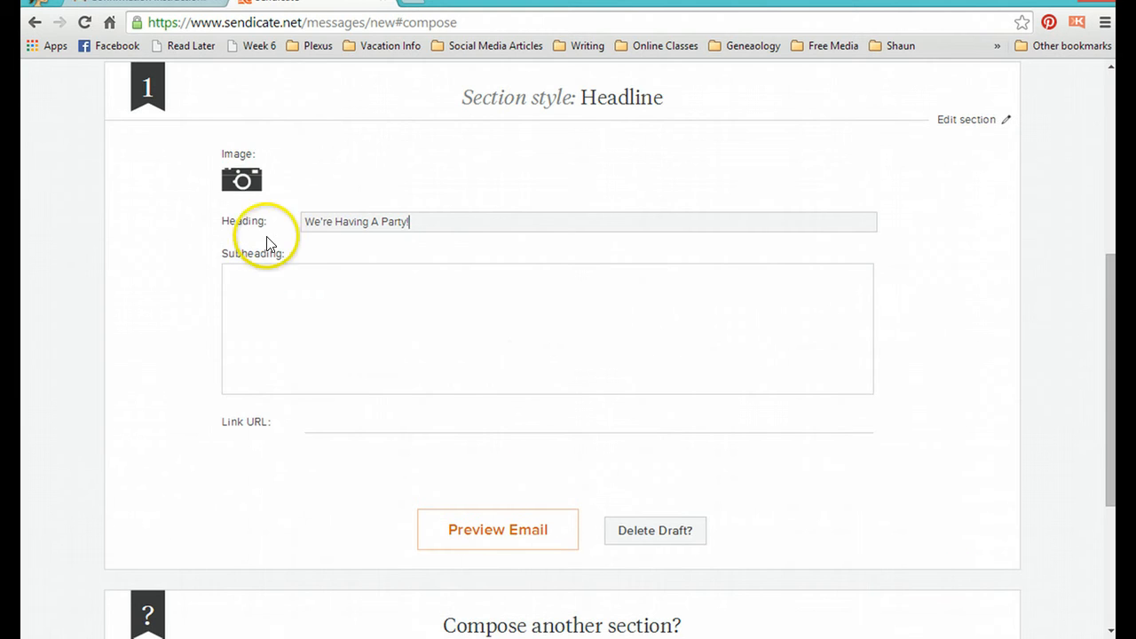
pyautogui.click(253, 186)
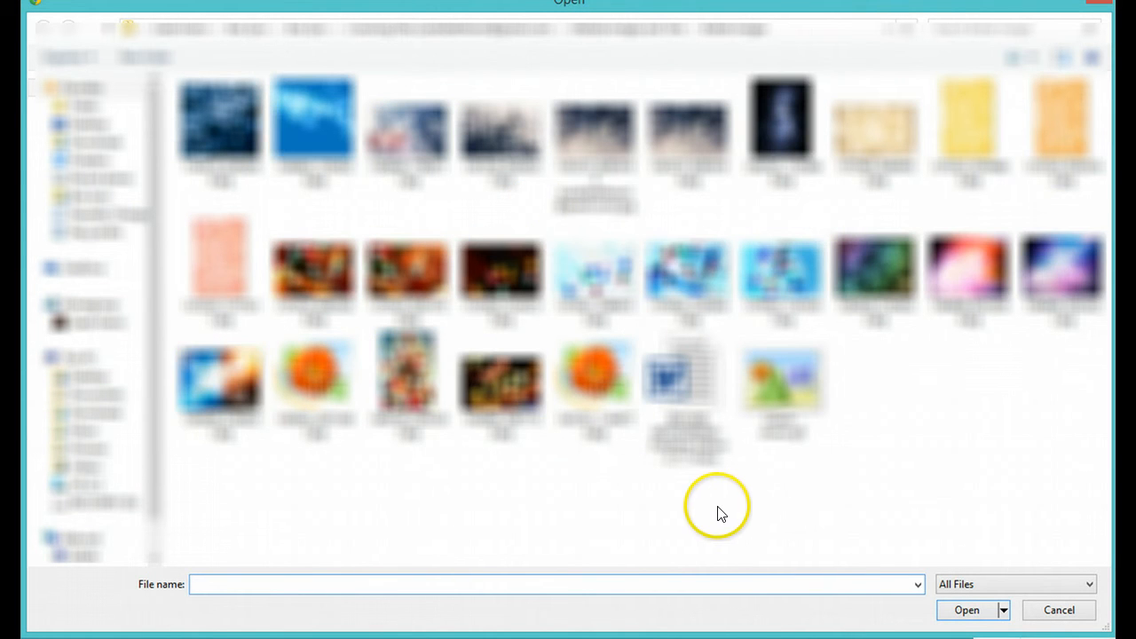
pyautogui.click(186, 282)
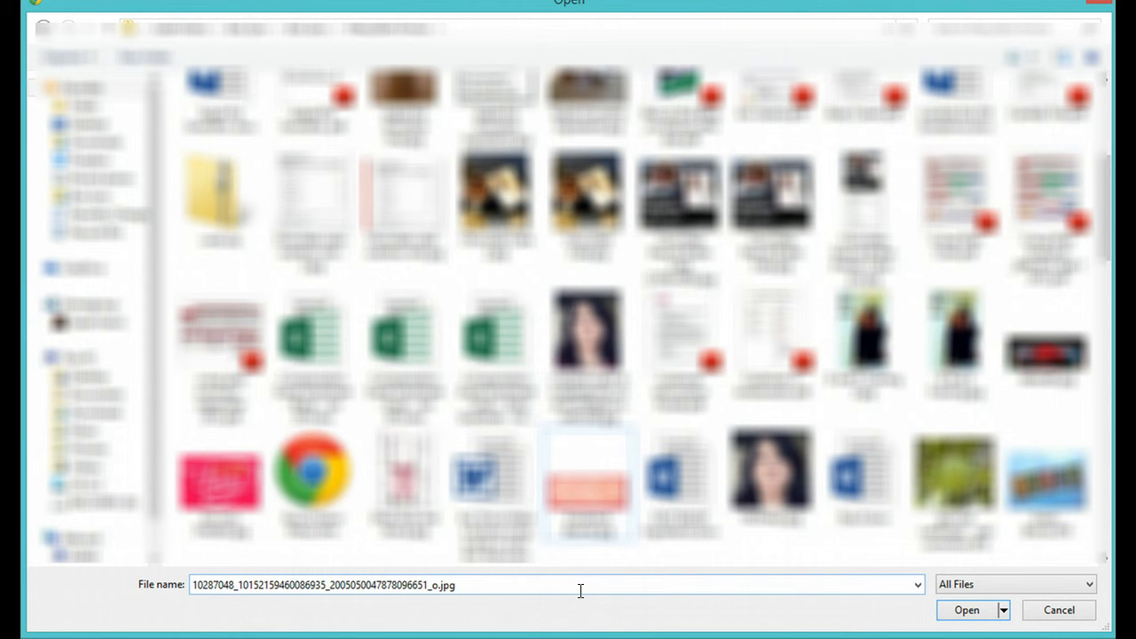
pyautogui.click(597, 478)
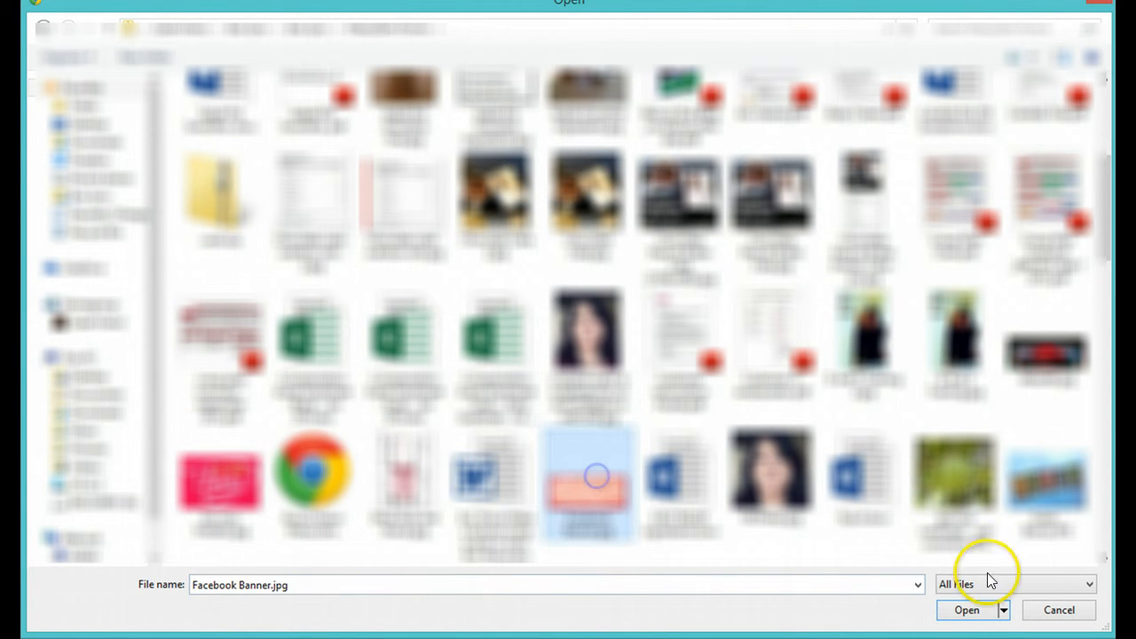
pyautogui.click(967, 610)
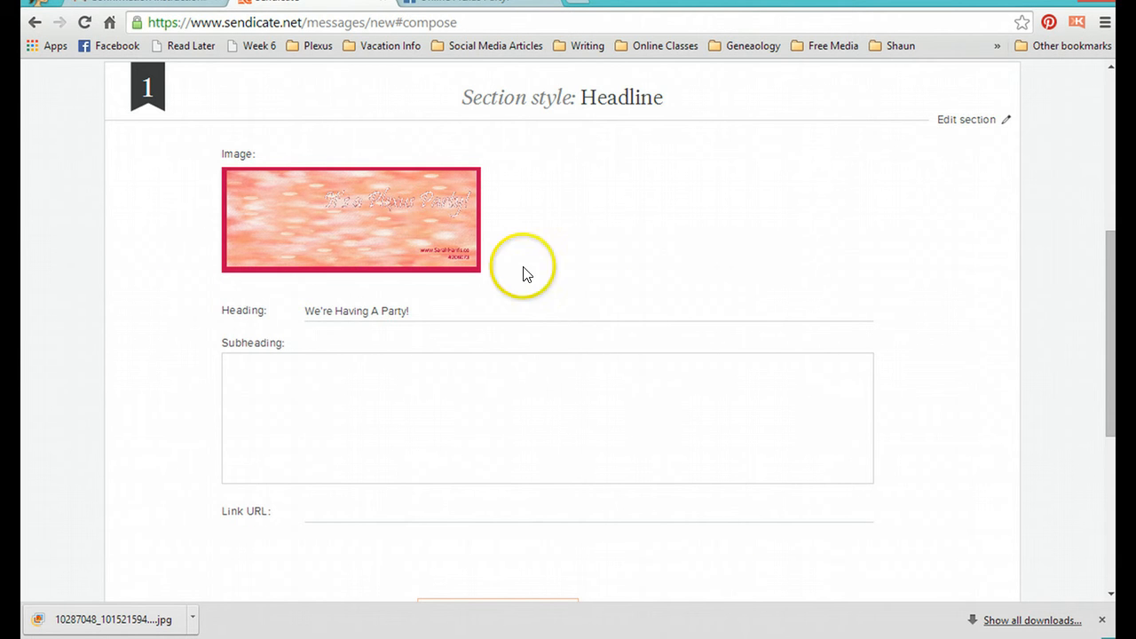
# Step: Add a two-column image and text section below the headline section
pyautogui.scroll(-3, 964, 294)
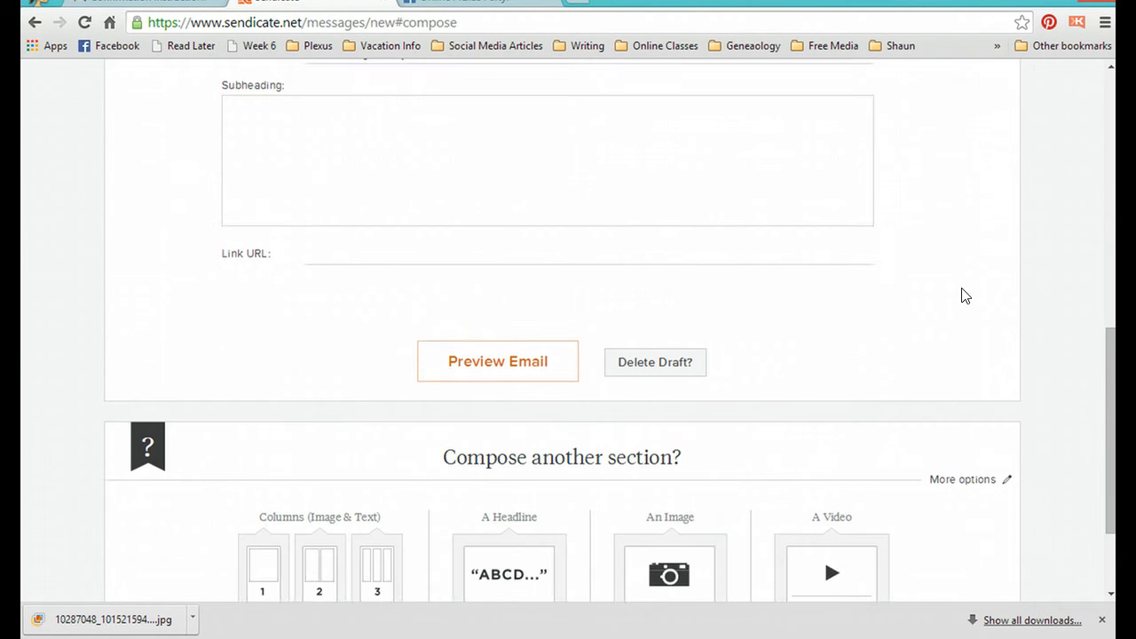
pyautogui.scroll(-1, 966, 295)
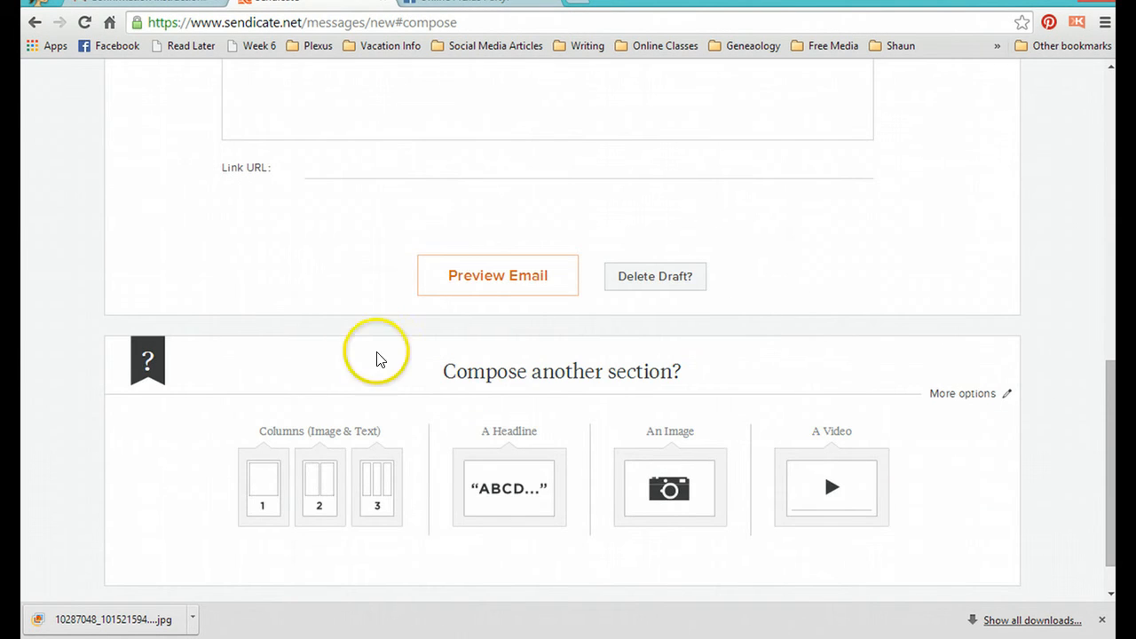
pyautogui.click(274, 511)
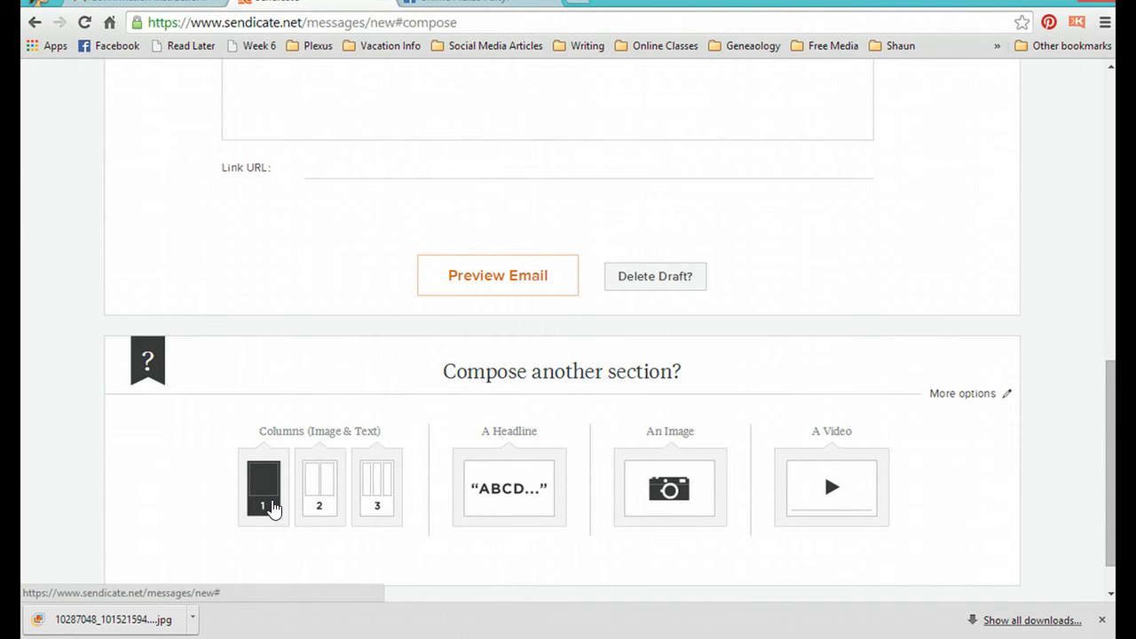
pyautogui.click(320, 486)
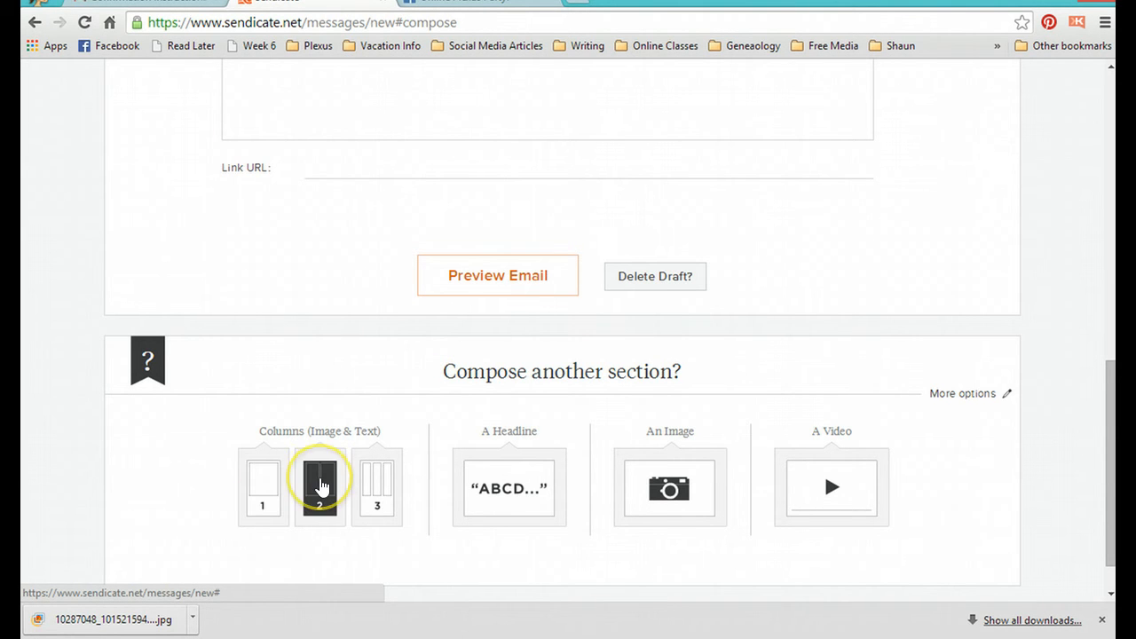
pyautogui.click(320, 487)
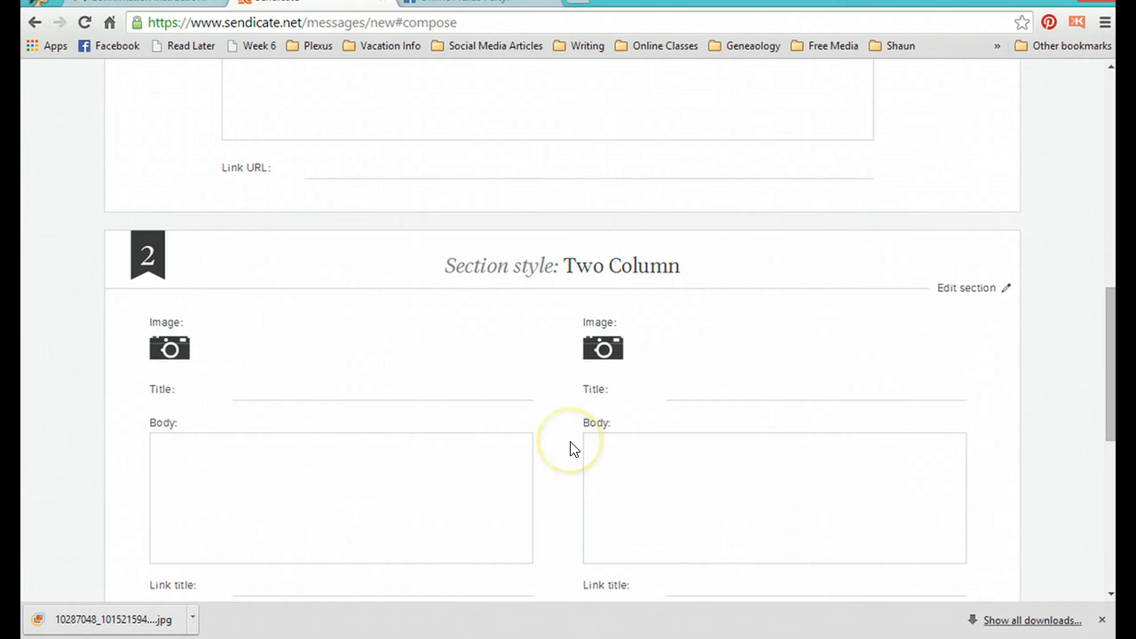
pyautogui.scroll(-1, 570, 449)
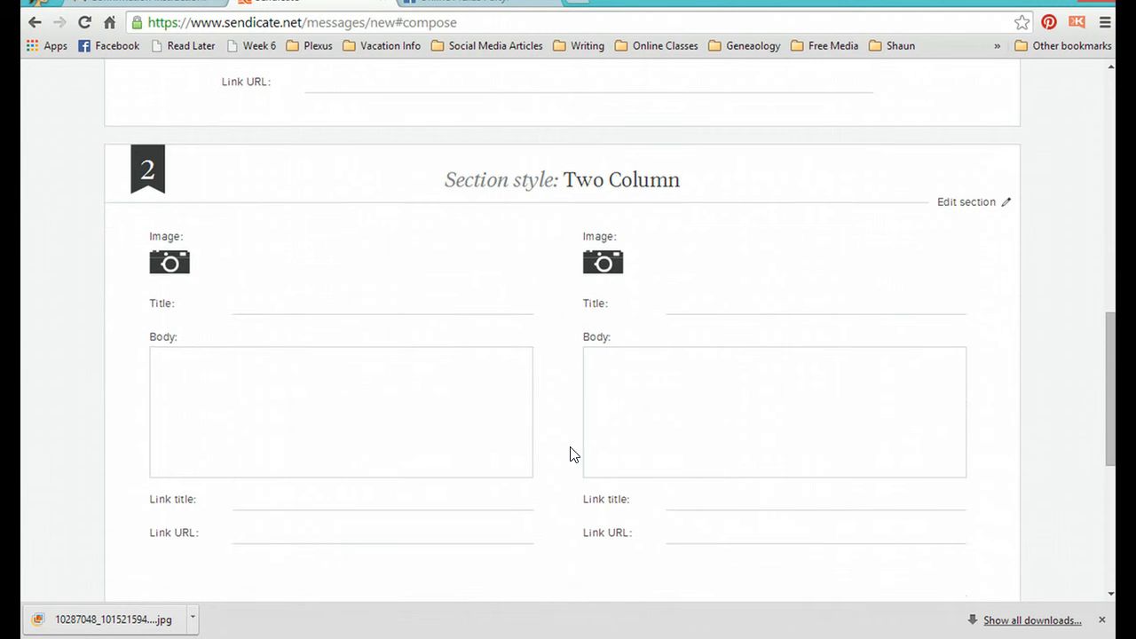
pyautogui.click(355, 396)
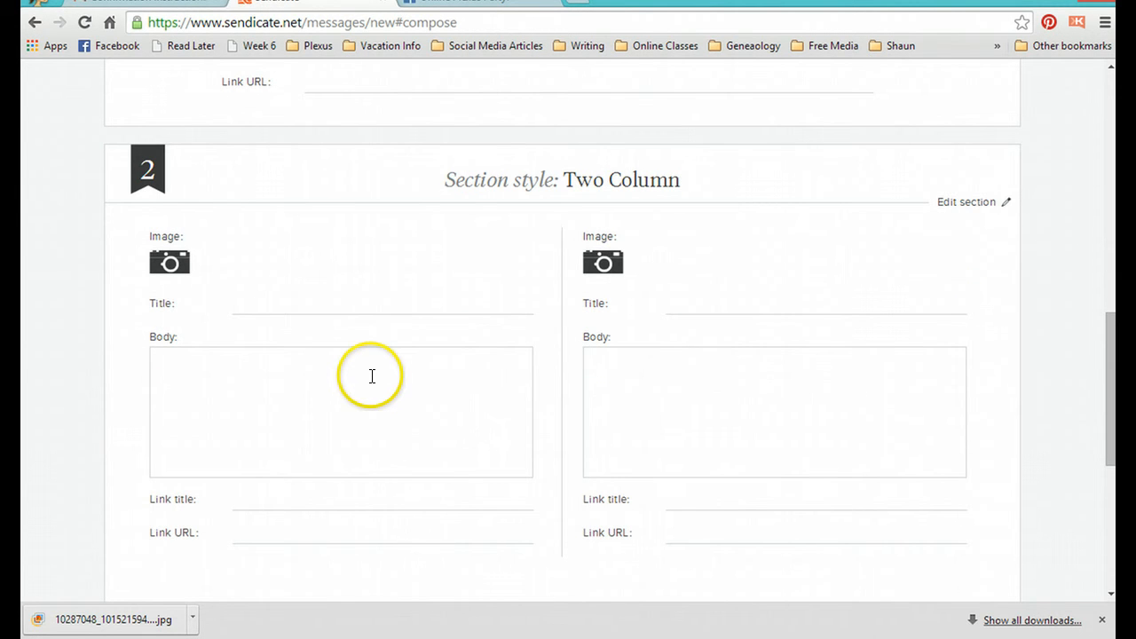
pyautogui.click(402, 444)
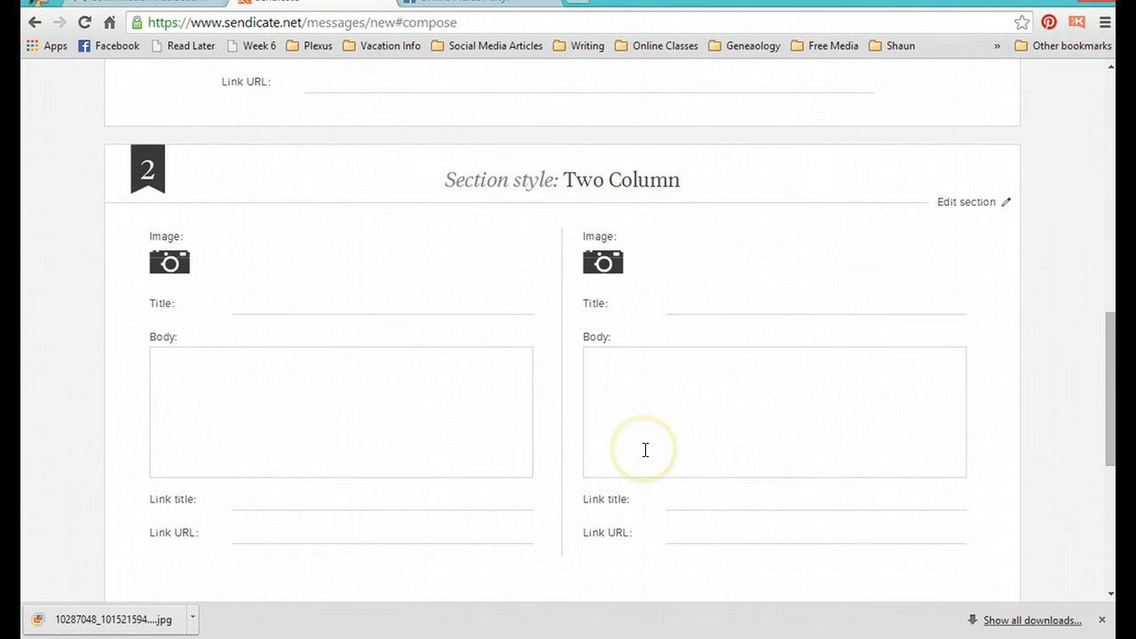
# Step: Correct "wit" to "with" in the first sentence of the "Who We Are" body text and review the rest of that text
pyautogui.scroll(8, 94, 436)
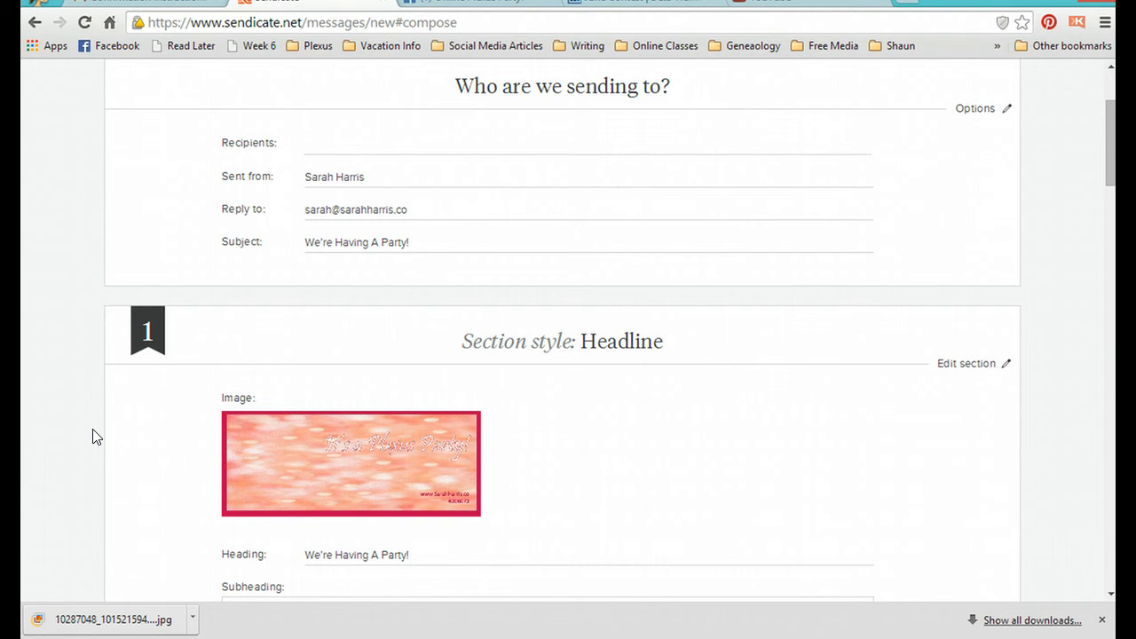
pyautogui.moveTo(295, 484)
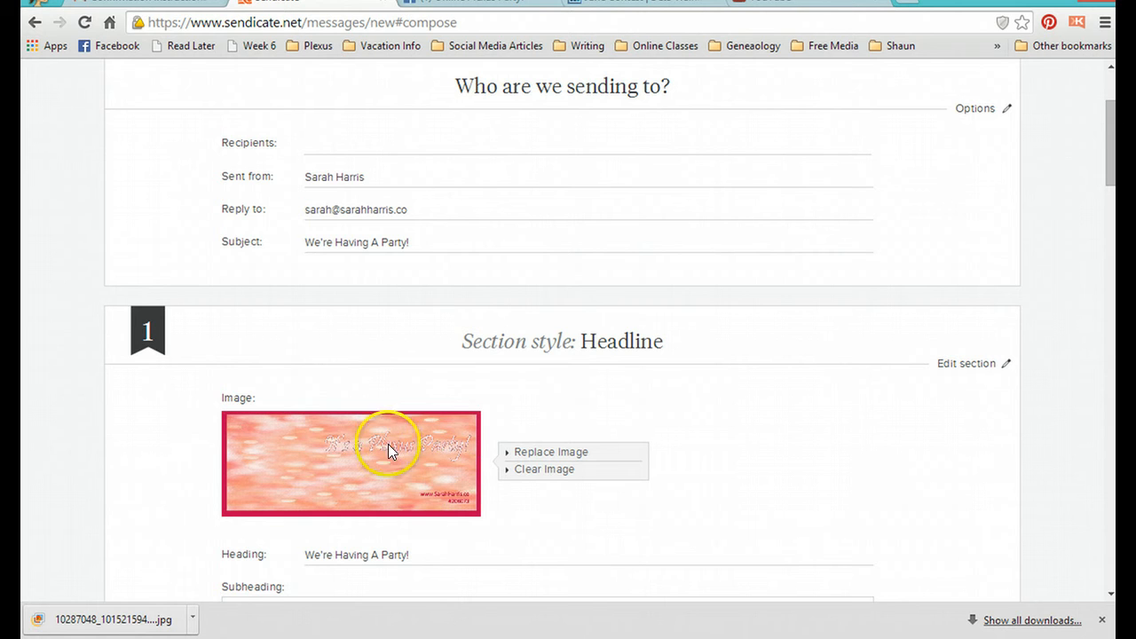
pyautogui.scroll(-2, 161, 495)
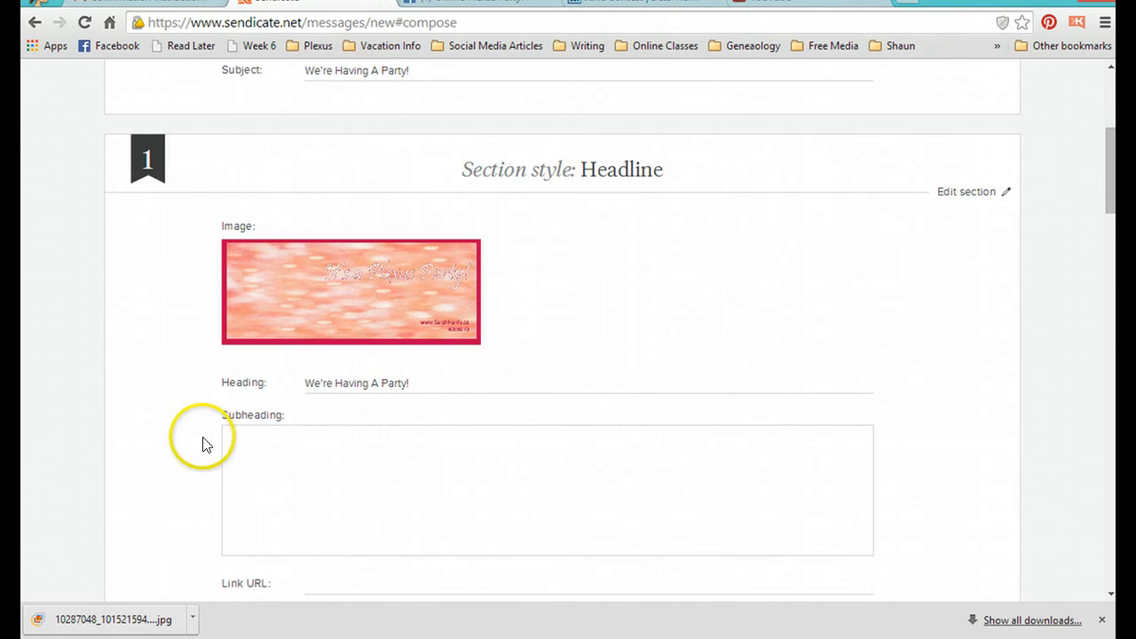
pyautogui.scroll(-4, 203, 441)
pyautogui.moveTo(203, 444)
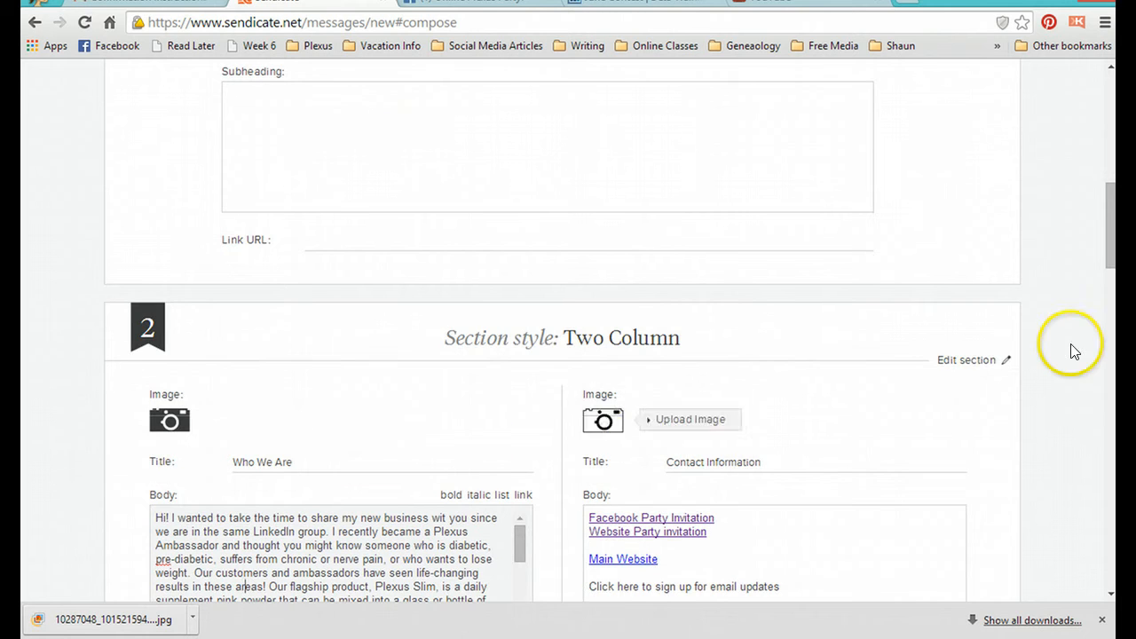
pyautogui.moveTo(1101, 223); pyautogui.dragTo(1111, 267)
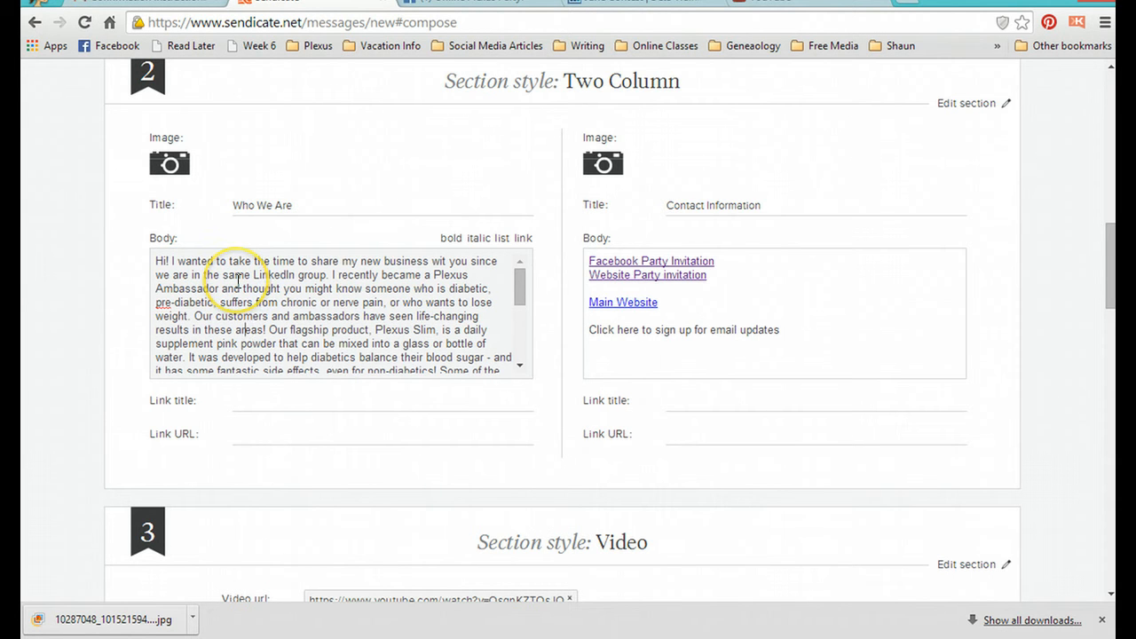
pyautogui.click(447, 261)
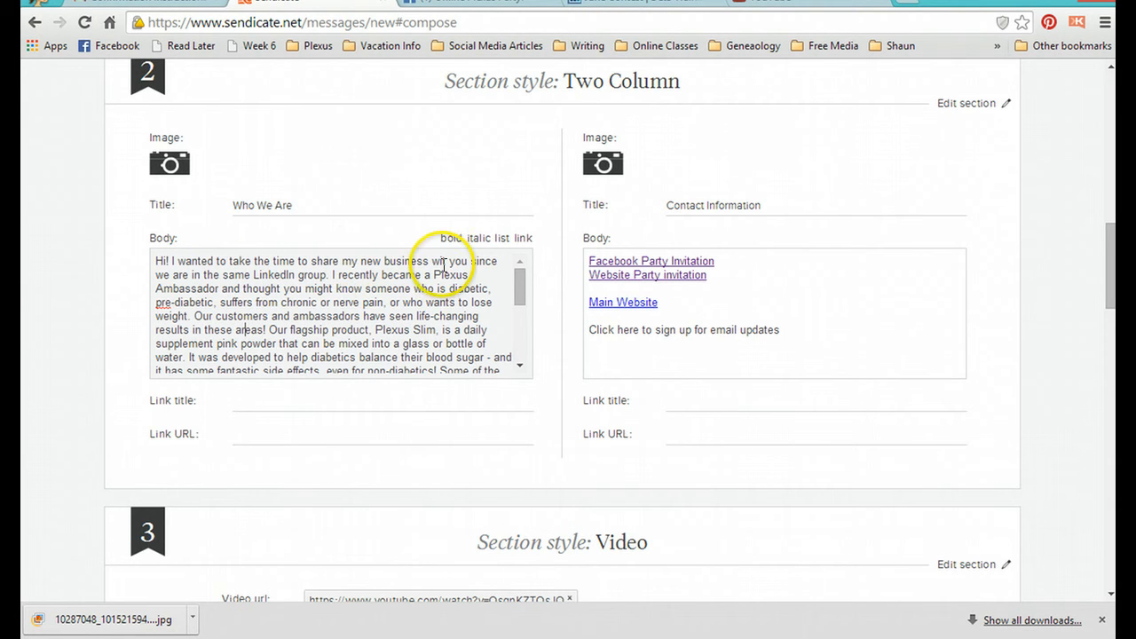
pyautogui.write('h')
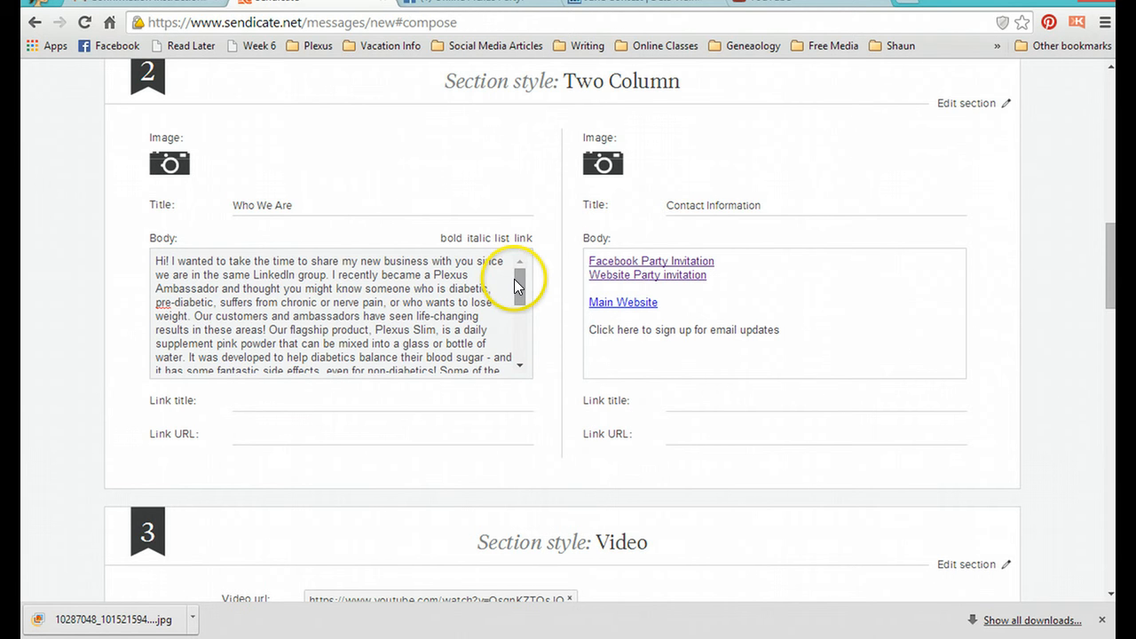
pyautogui.moveTo(514, 281); pyautogui.dragTo(514, 338)
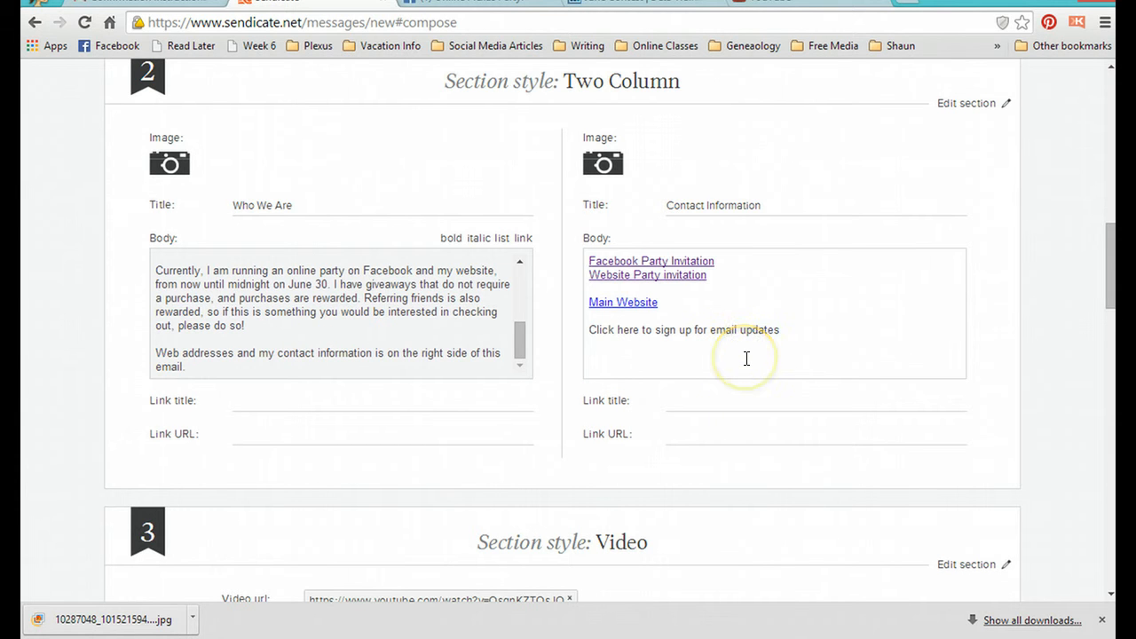
pyautogui.click(783, 327)
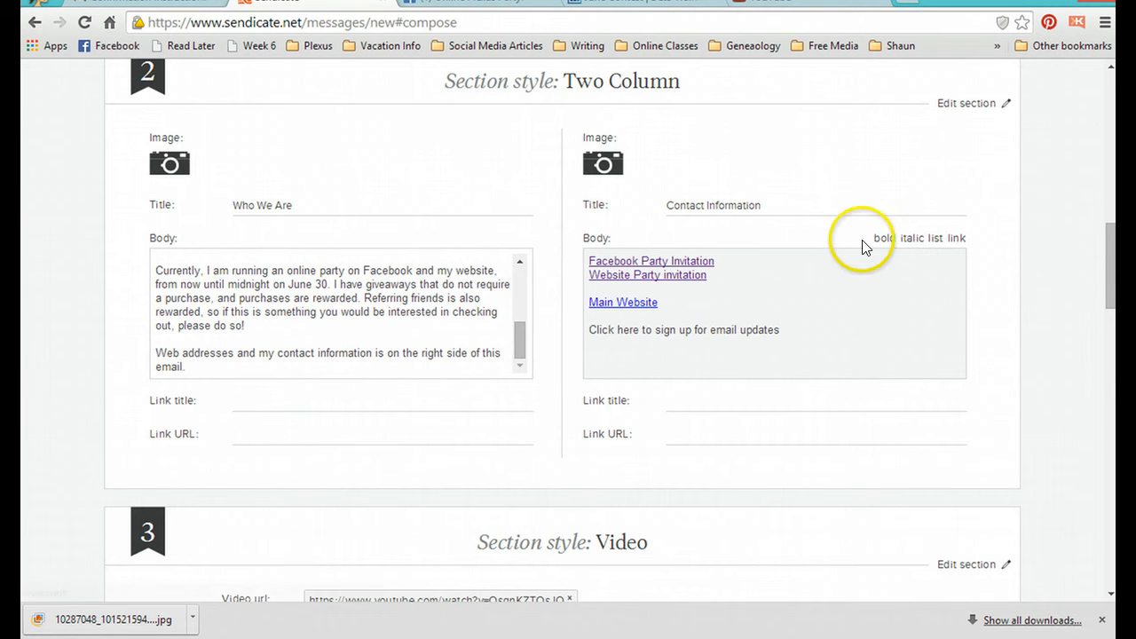
pyautogui.moveTo(768, 329); pyautogui.dragTo(574, 327)
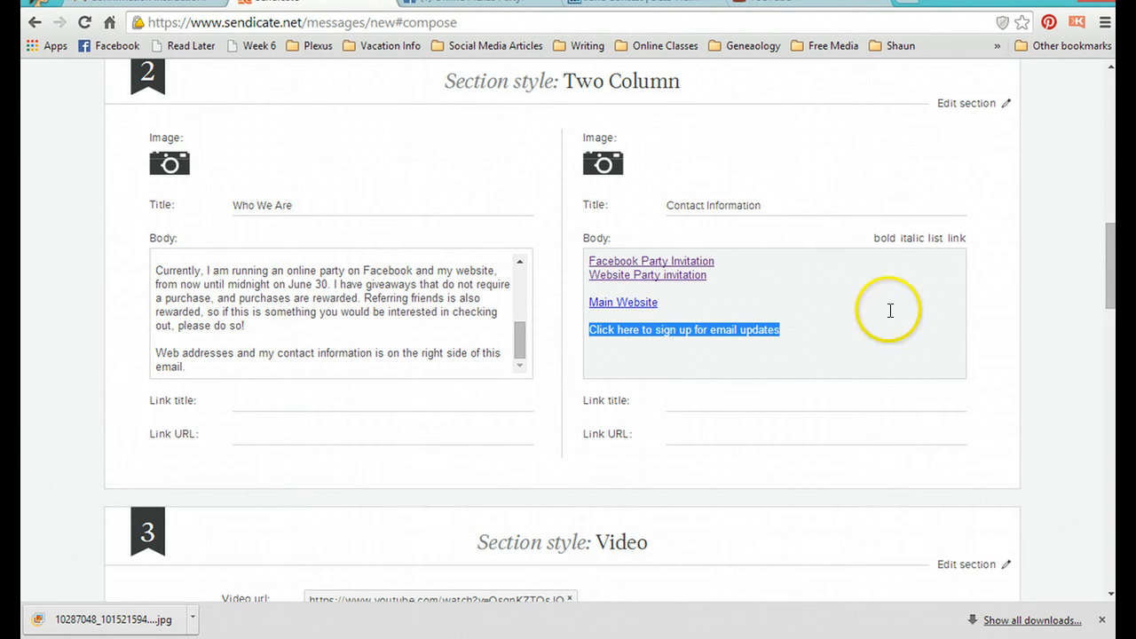
pyautogui.click(958, 239)
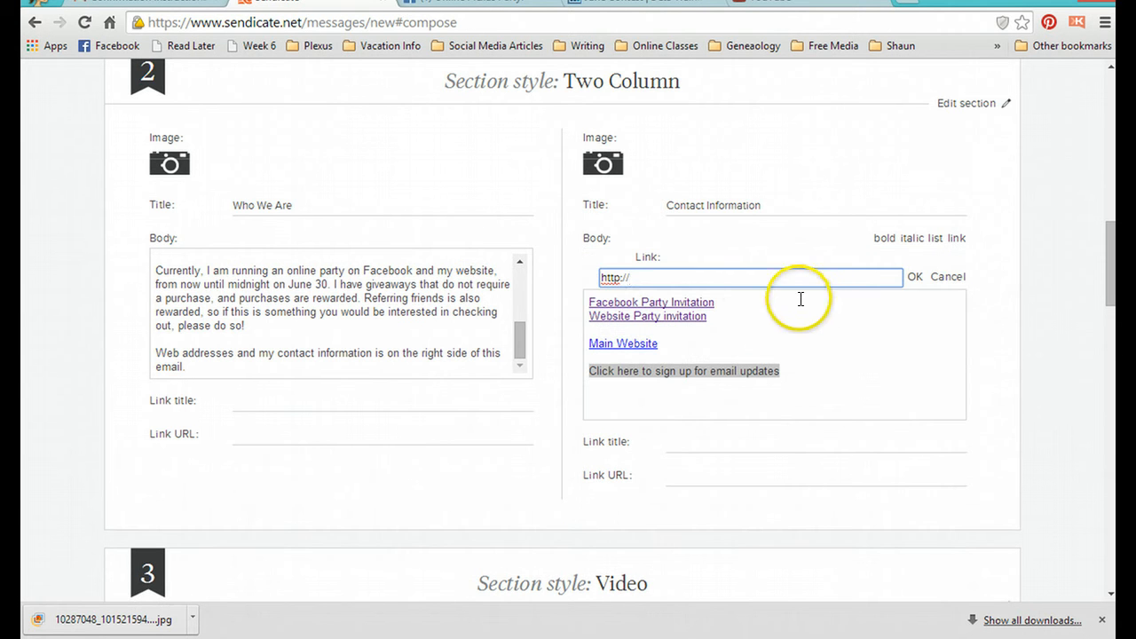
pyautogui.rightClick(756, 278)
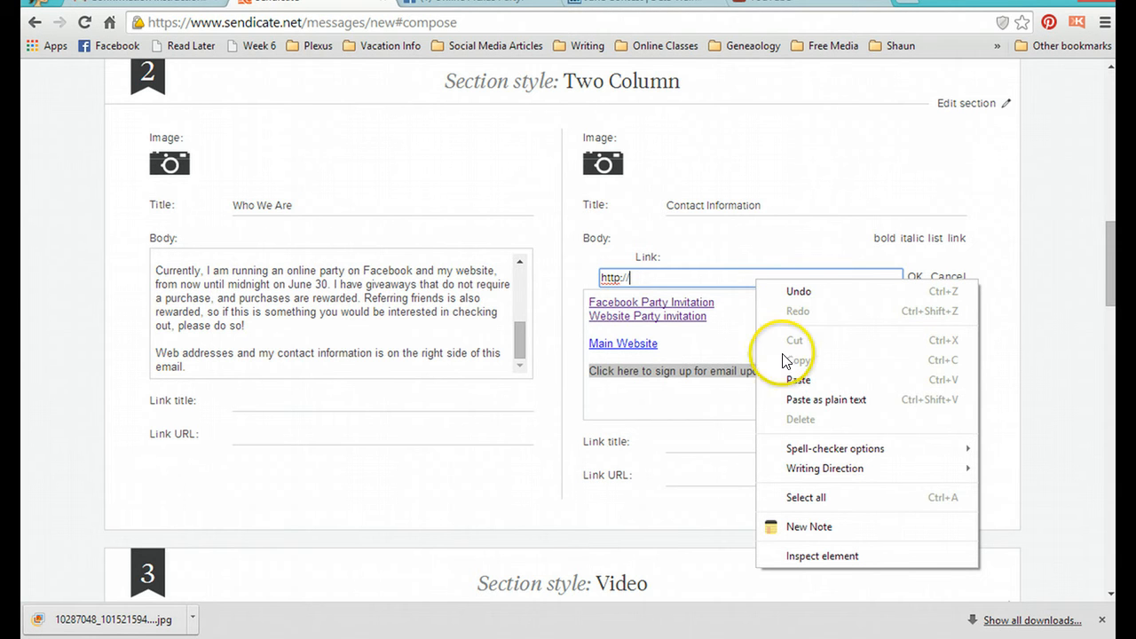
pyautogui.click(697, 331)
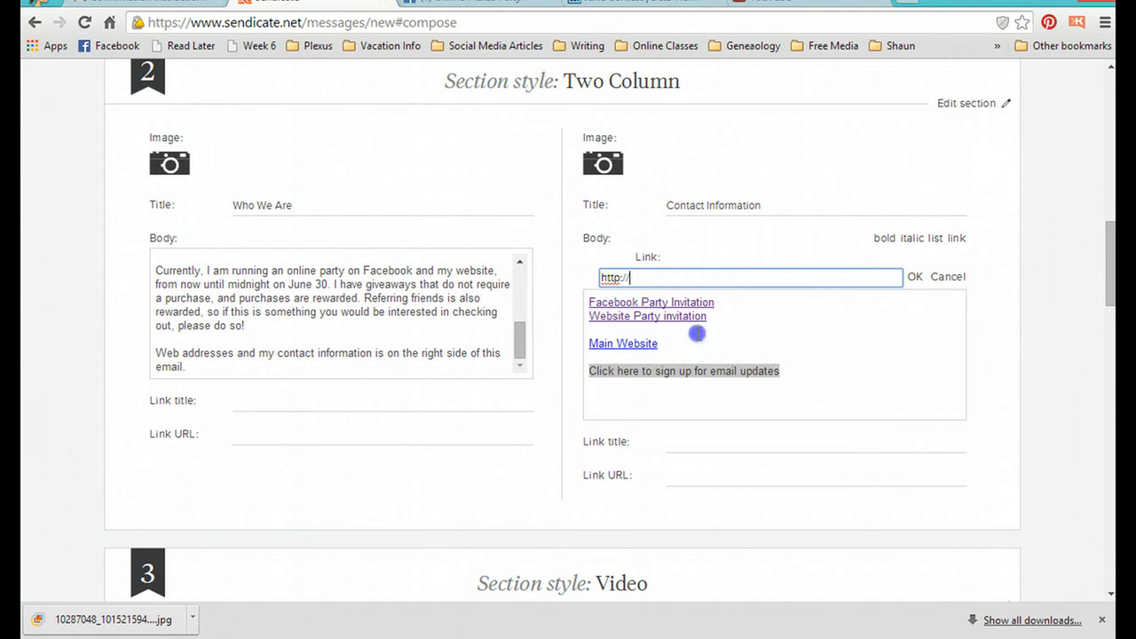
pyautogui.click(828, 374)
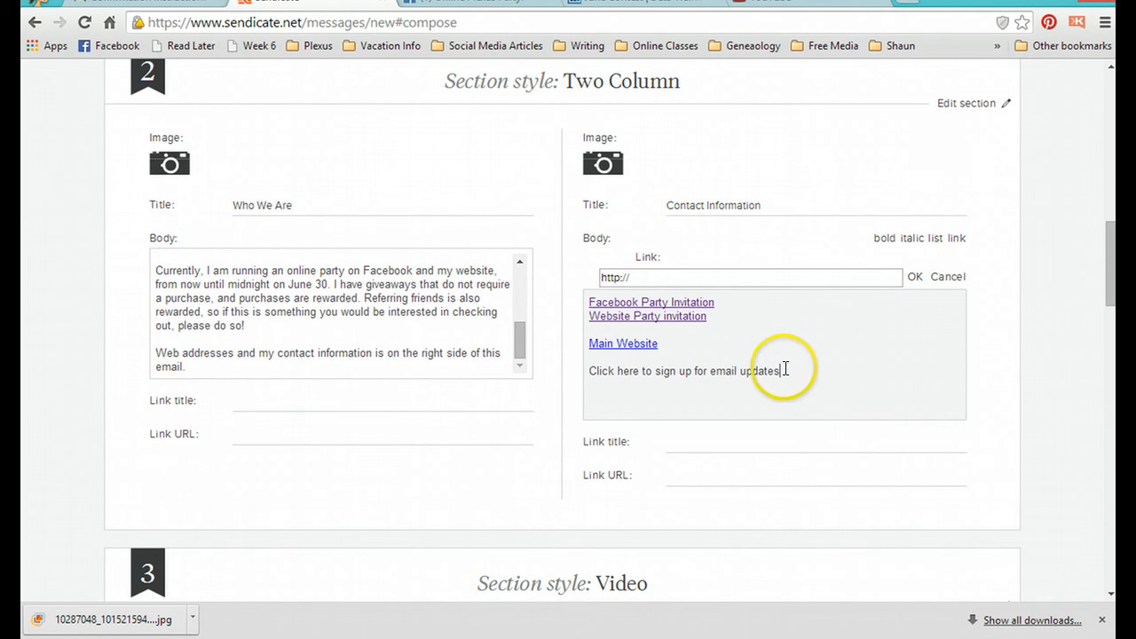
pyautogui.click(948, 277)
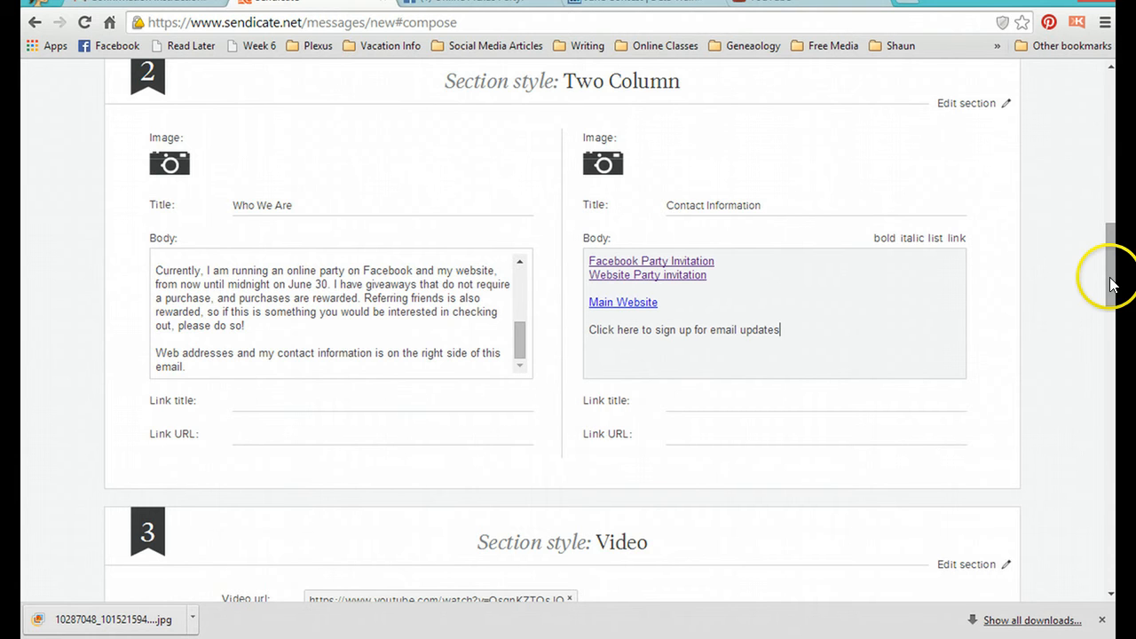
# Step: Move the "Plexus Product Overview" video section up above the "Opportunity of a Lifetime!" video section
pyautogui.moveTo(1113, 284); pyautogui.dragTo(1109, 343)
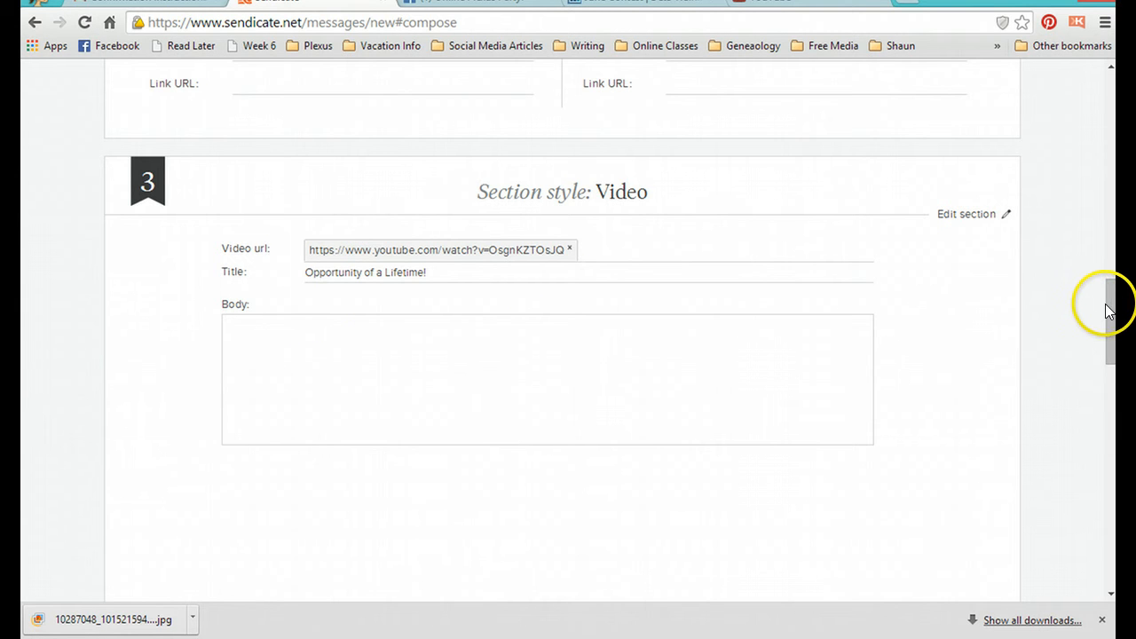
pyautogui.moveTo(1110, 309); pyautogui.dragTo(1089, 423)
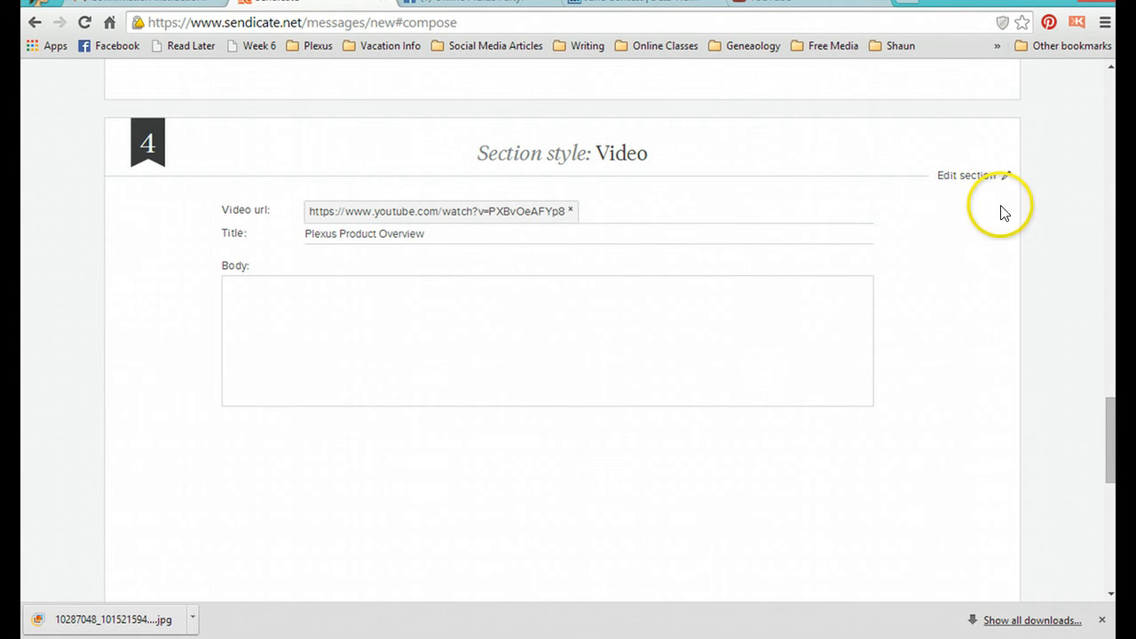
pyautogui.click(1003, 182)
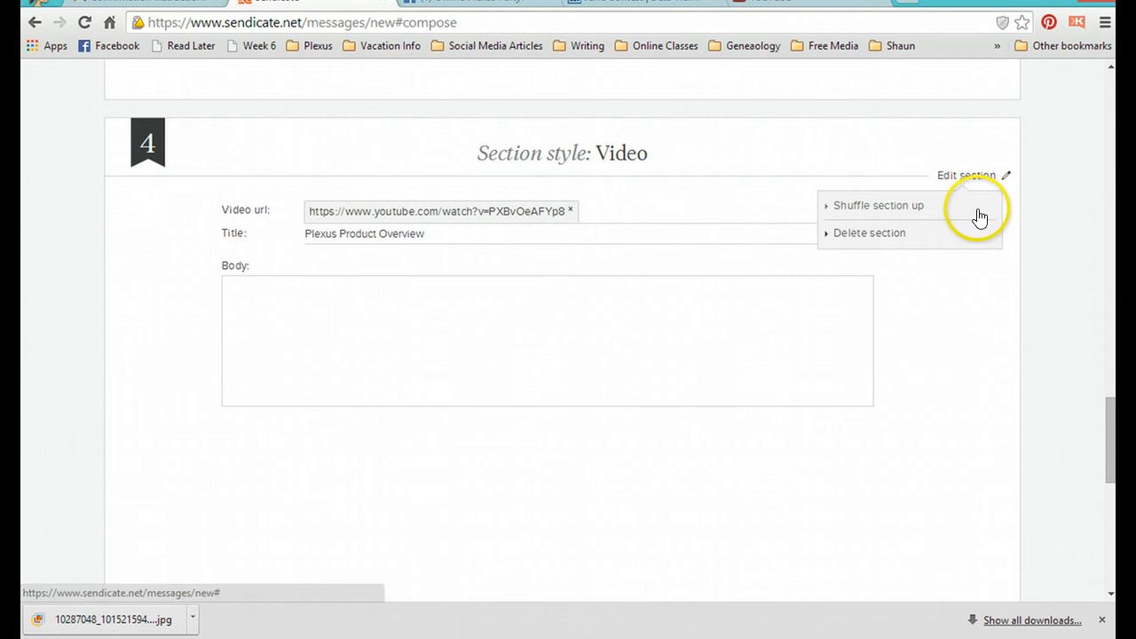
pyautogui.click(903, 213)
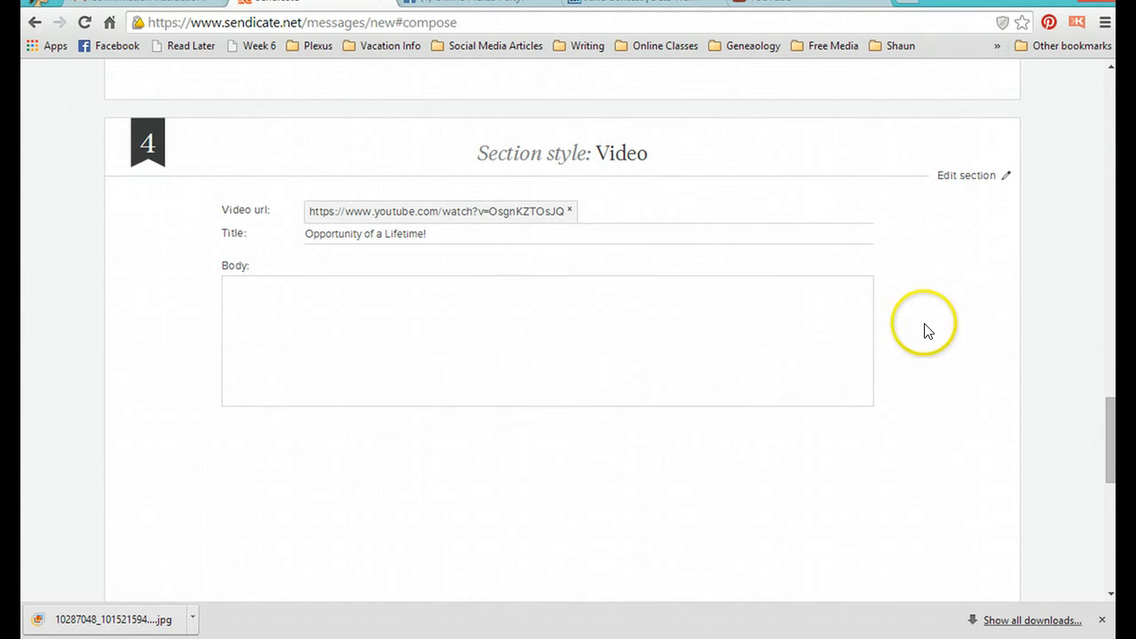
pyautogui.scroll(4, 923, 330)
pyautogui.scroll(5, 928, 331)
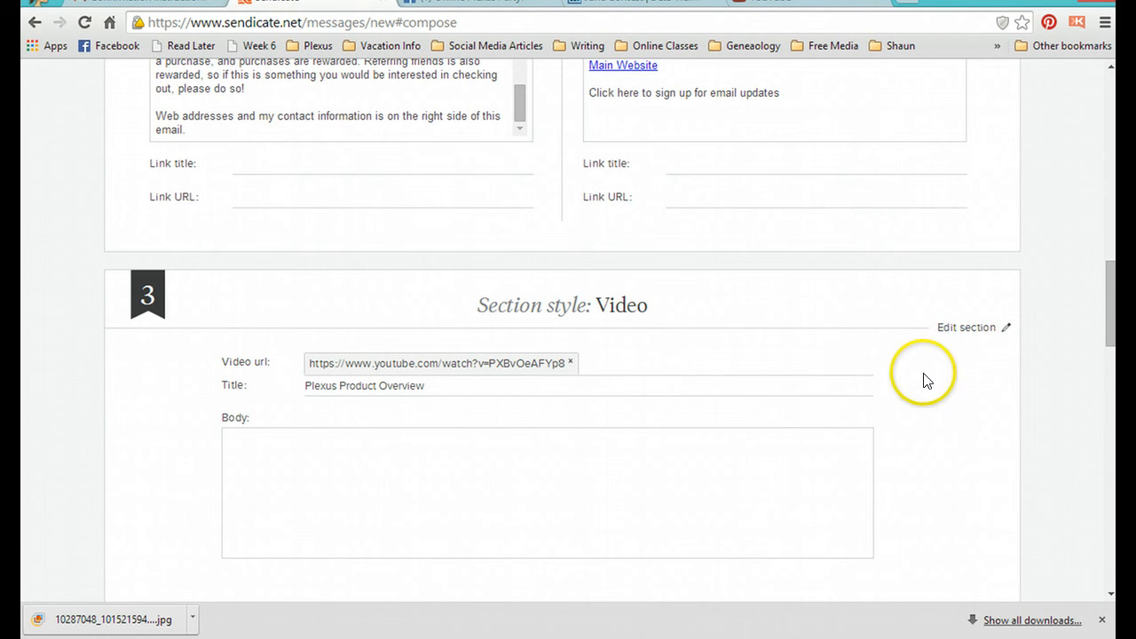
pyautogui.click(967, 330)
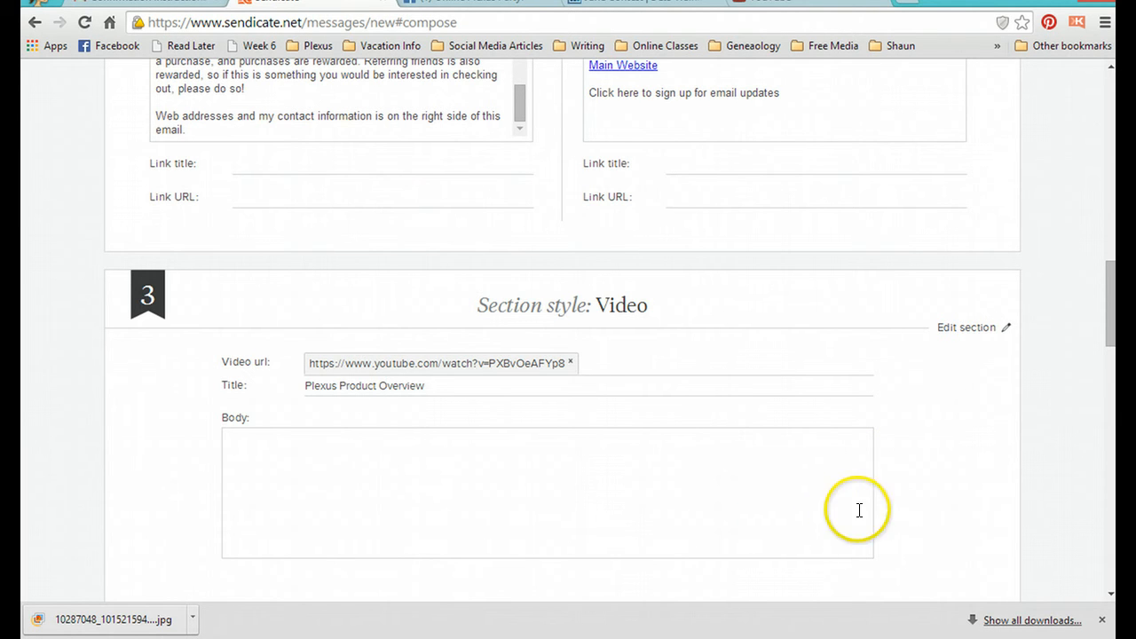
# Step: Open the preview of the composed email
pyautogui.moveTo(1110, 304); pyautogui.dragTo(1103, 547)
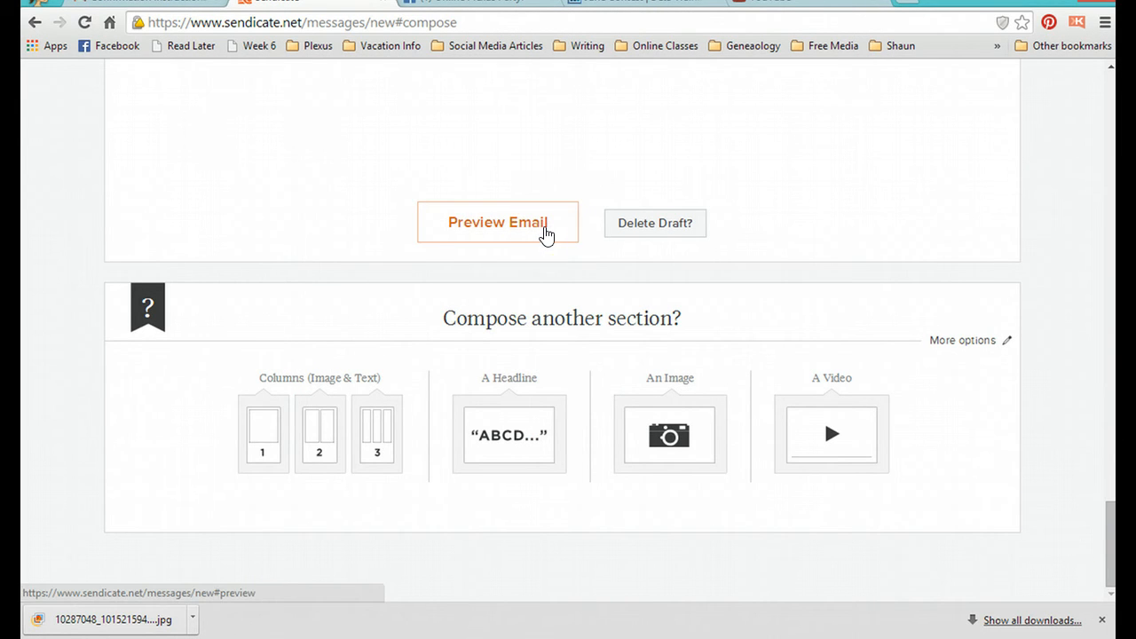
pyautogui.click(545, 235)
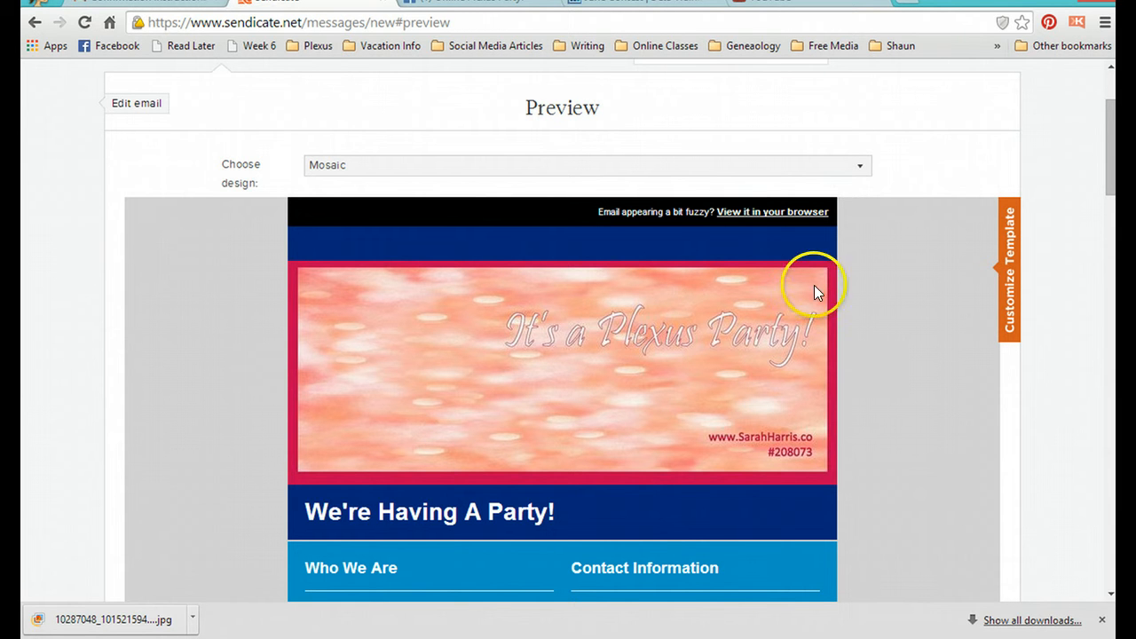
pyautogui.moveTo(1113, 187)
pyautogui.mouseDown()
pyautogui.moveTo(1114, 202)
pyautogui.moveTo(1114, 178)
pyautogui.mouseUp()
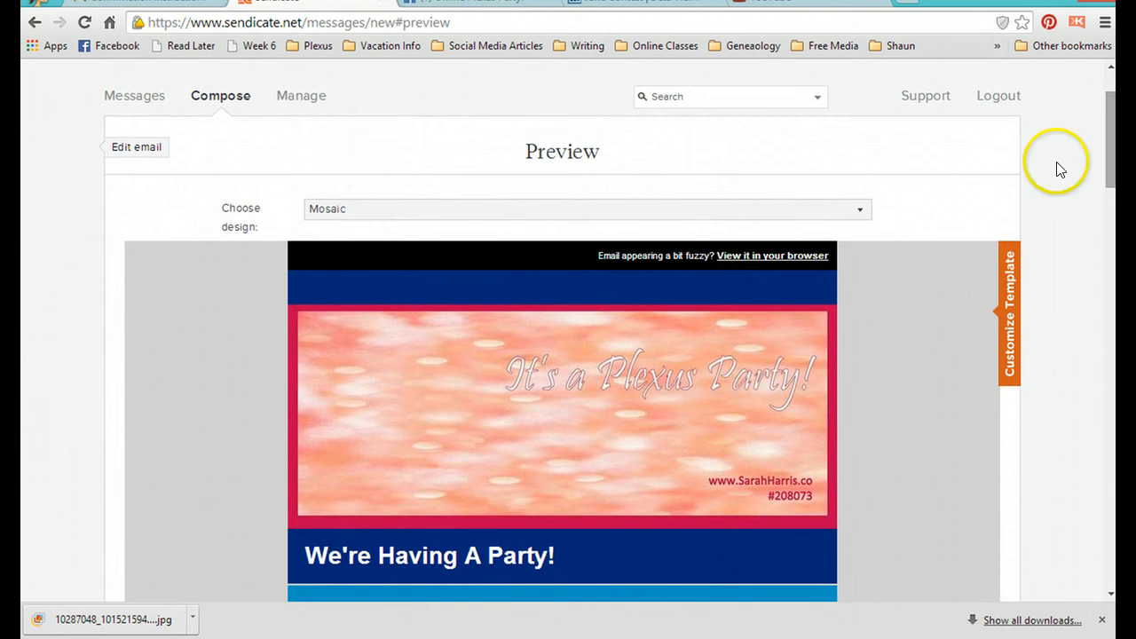
# Step: Try the Tokyo design for the email and review the headline, two-column and video sections in it
pyautogui.click(867, 211)
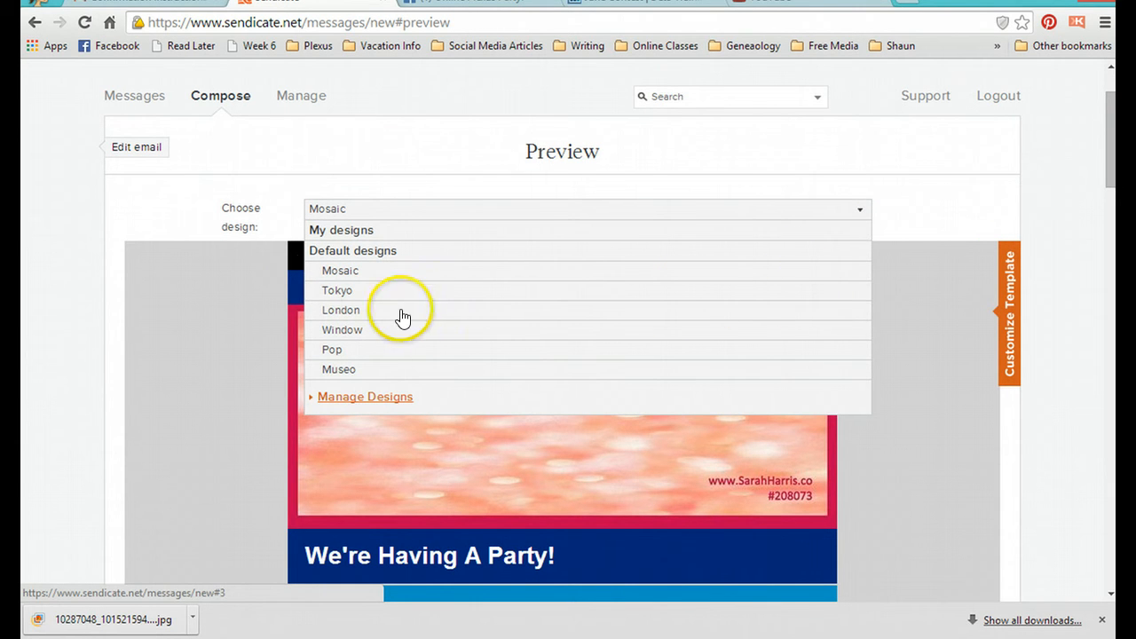
pyautogui.click(336, 291)
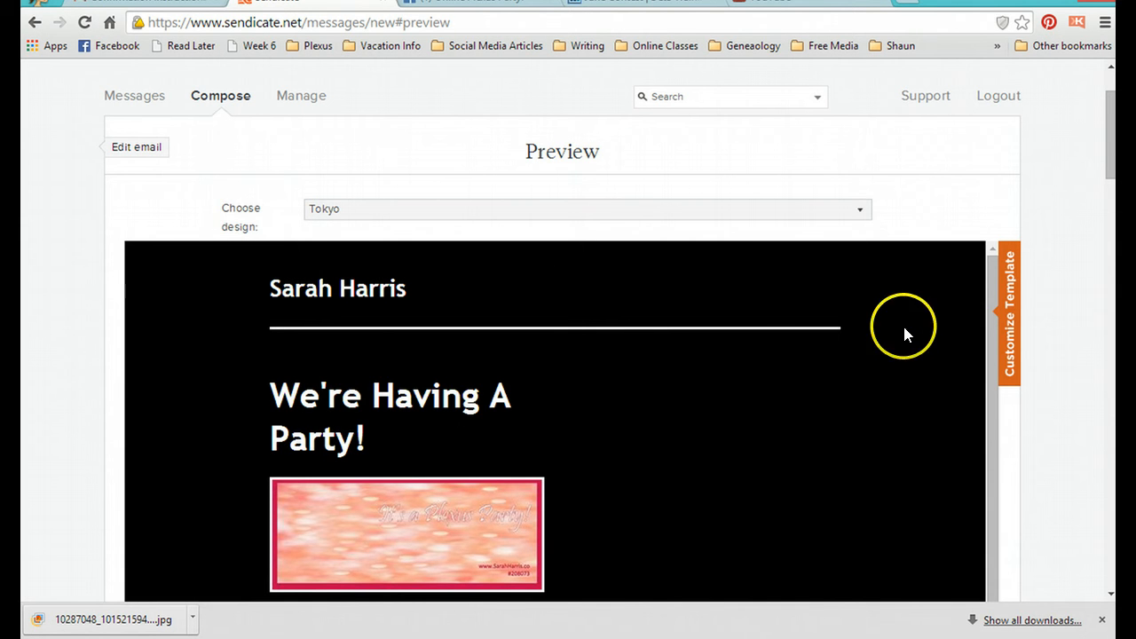
pyautogui.moveTo(1109, 169); pyautogui.dragTo(1099, 251)
pyautogui.scroll(-3, 1099, 251)
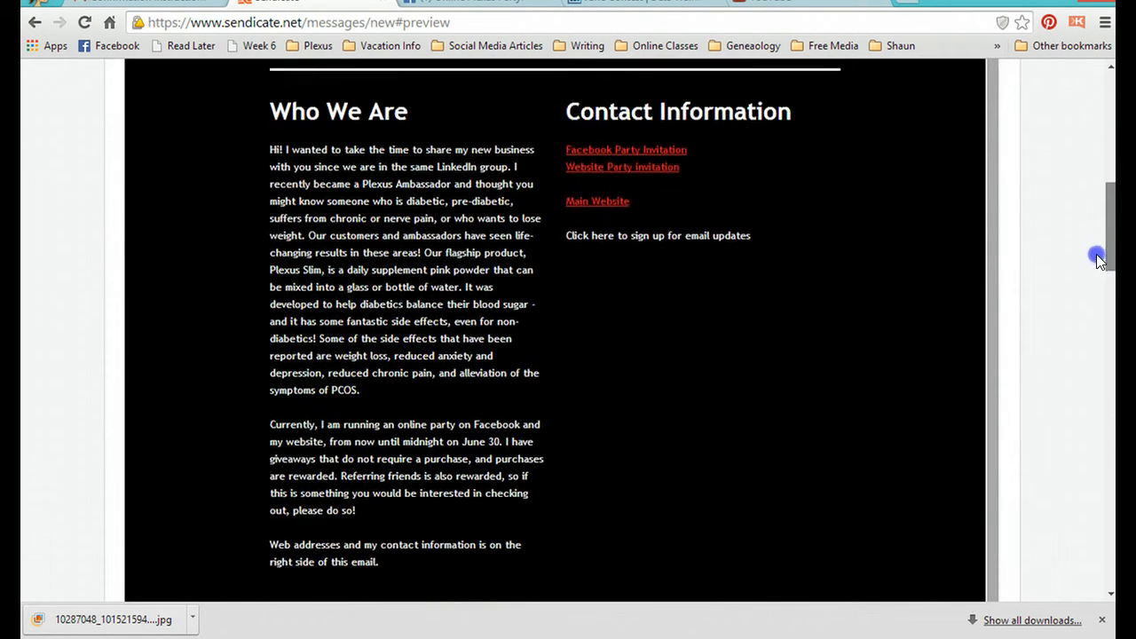
pyautogui.scroll(-7, 1090, 317)
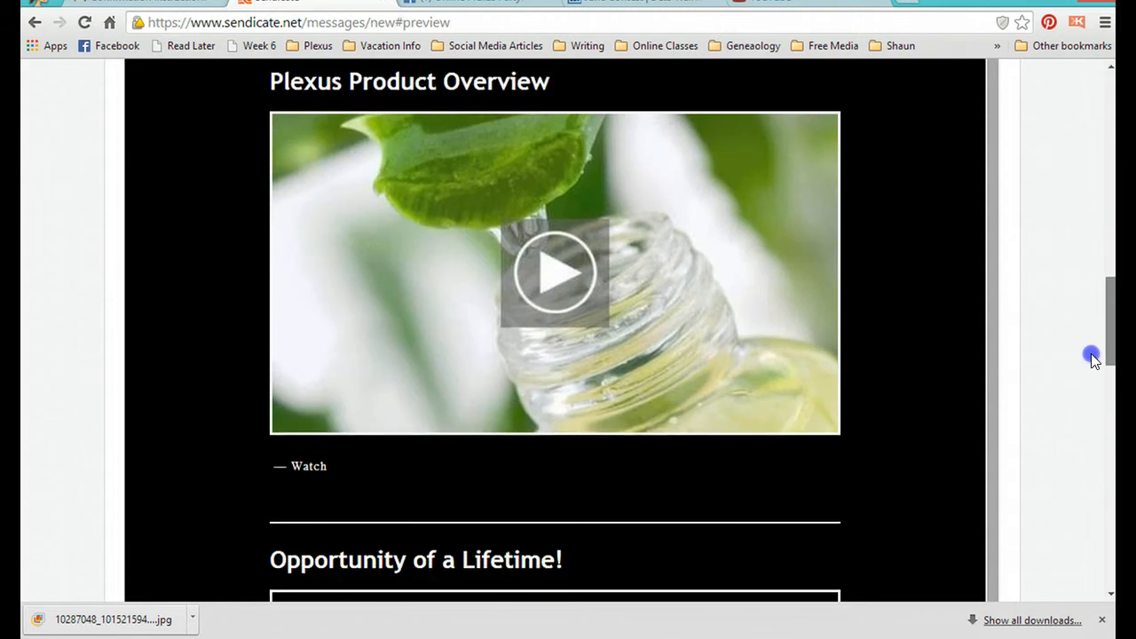
pyautogui.scroll(-2, 1091, 411)
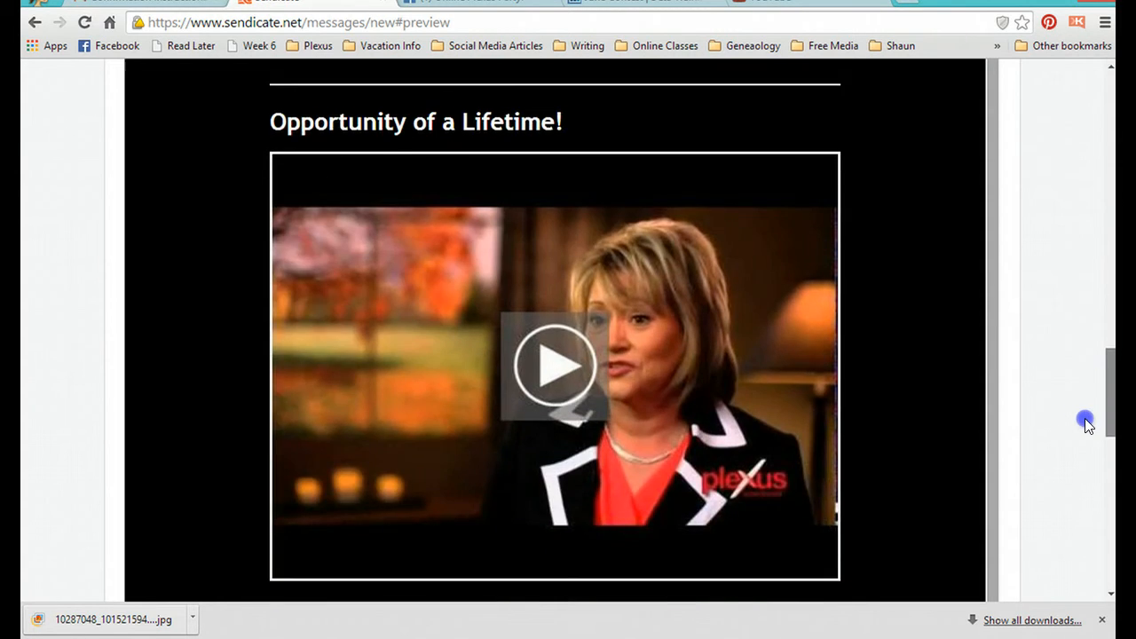
pyautogui.scroll(15, 1089, 423)
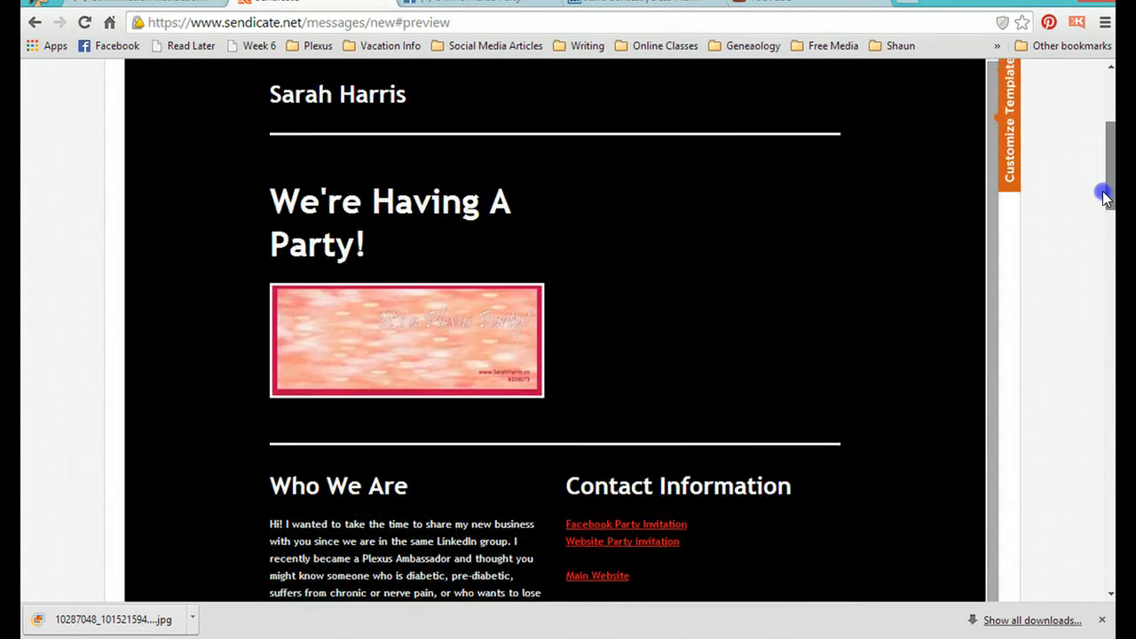
pyautogui.moveTo(1104, 192); pyautogui.dragTo(1108, 173)
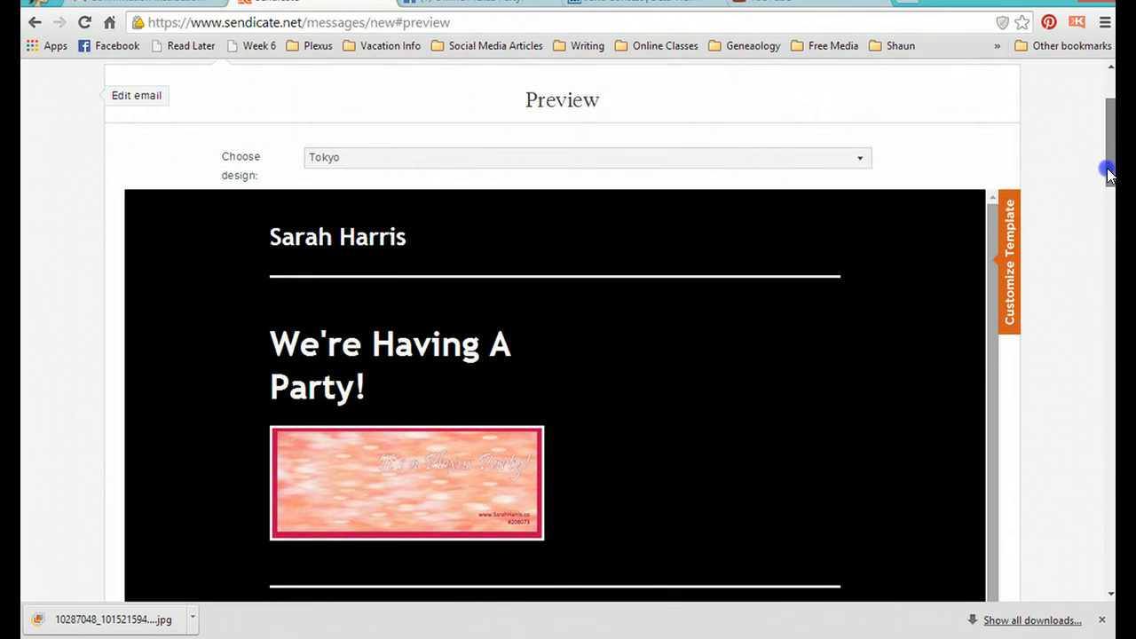
# Step: Show the template customization options, switch the email design to London, and hide the options again
pyautogui.click(1017, 273)
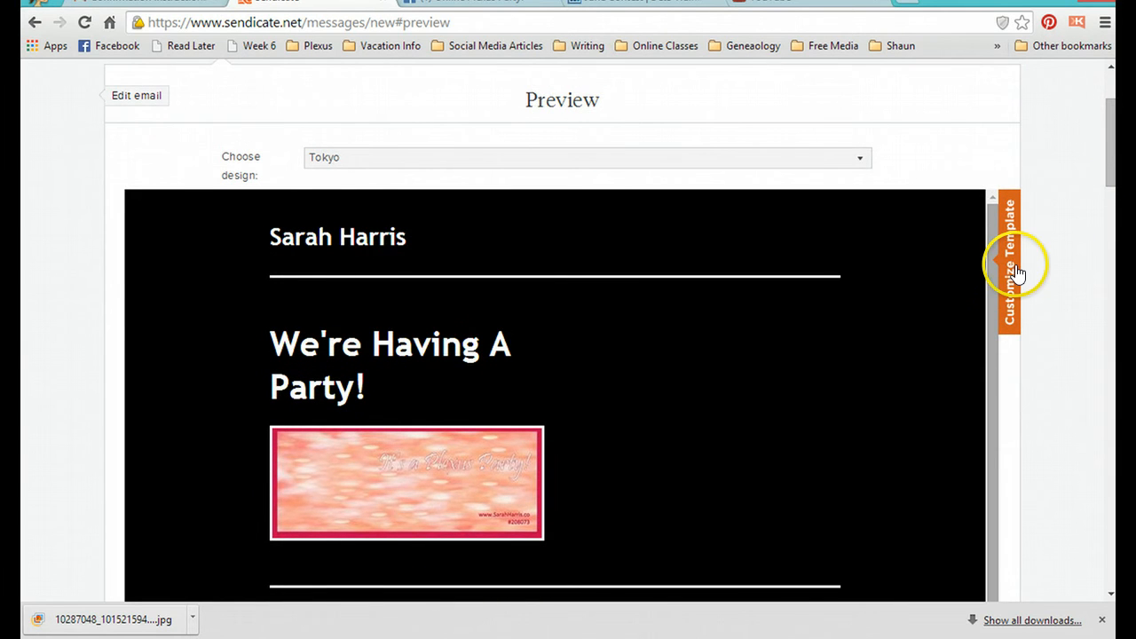
pyautogui.click(1016, 268)
pyautogui.scroll(1, 1016, 270)
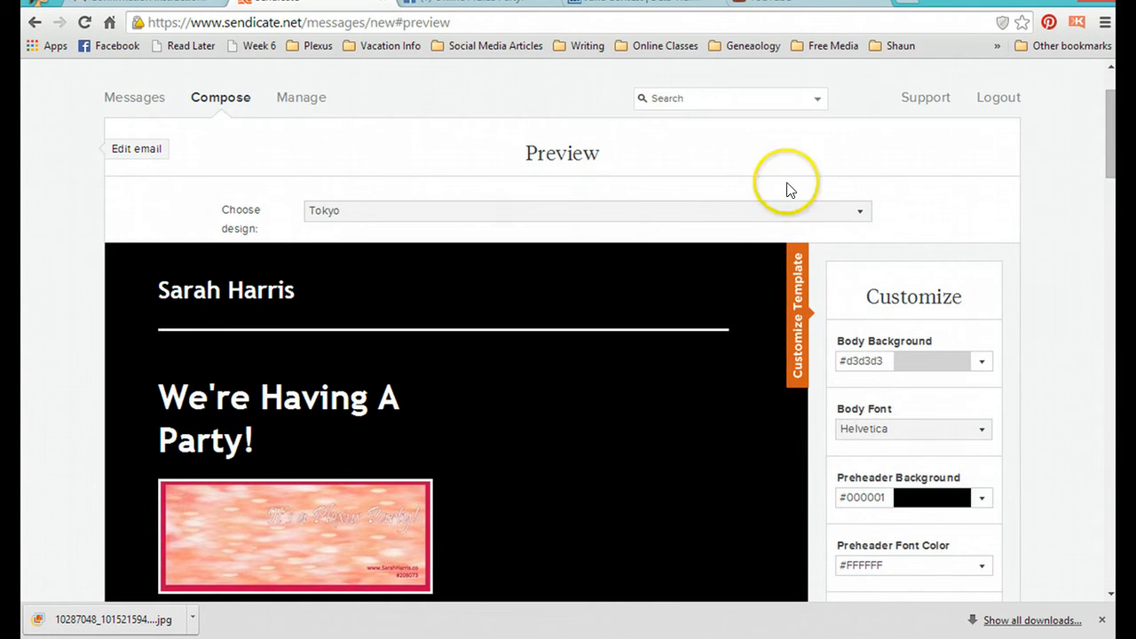
pyautogui.click(627, 213)
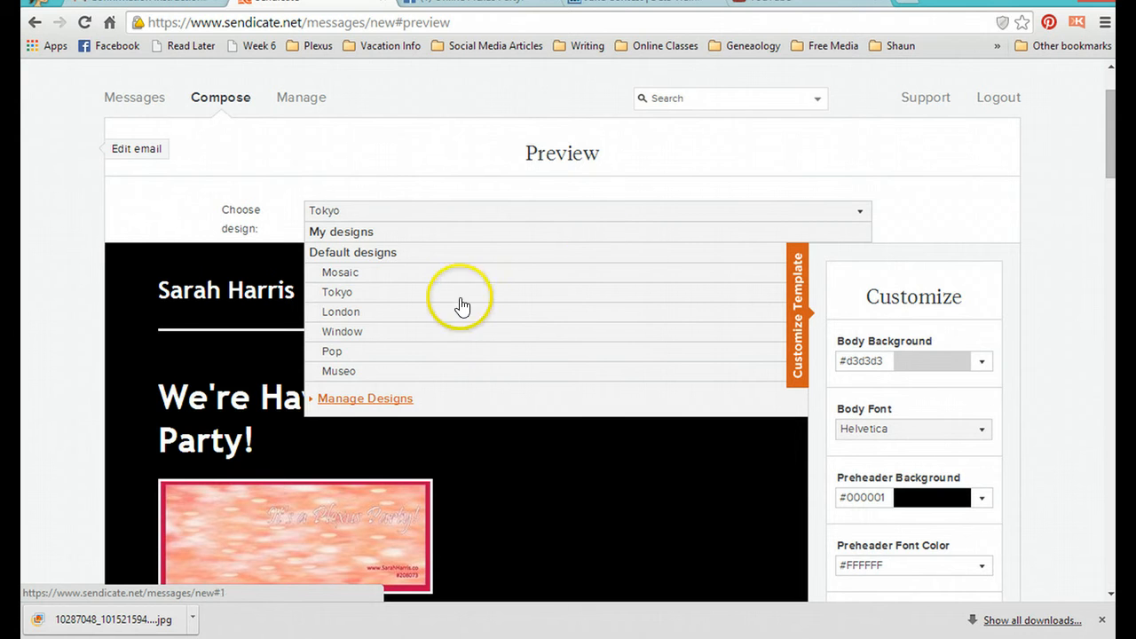
pyautogui.click(452, 313)
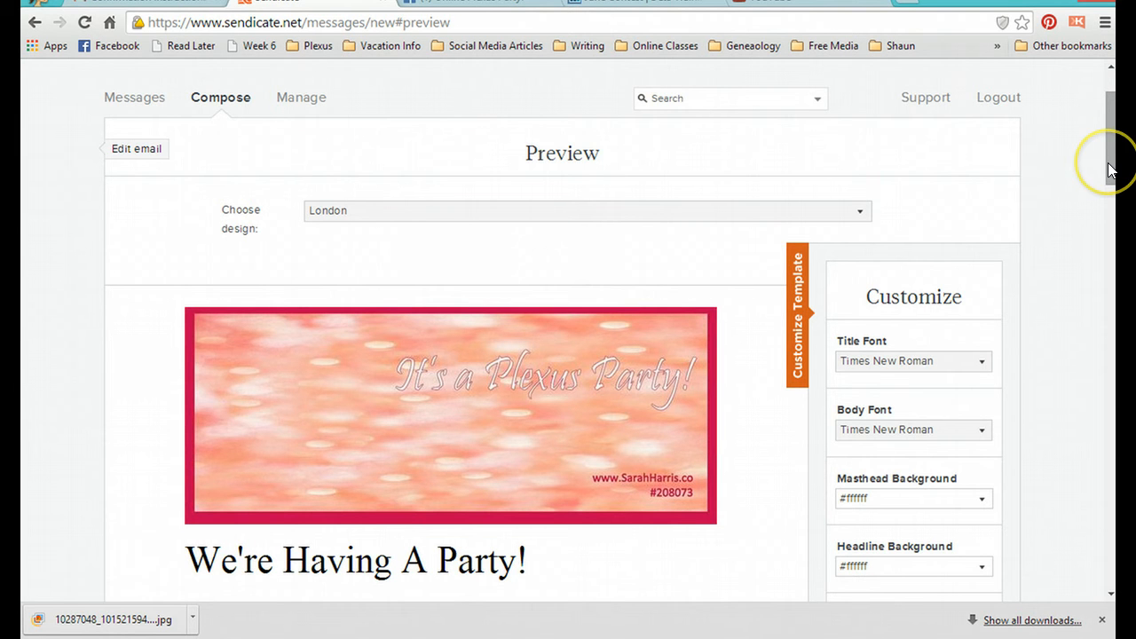
pyautogui.moveTo(1110, 168)
pyautogui.mouseDown()
pyautogui.moveTo(1055, 452)
pyautogui.moveTo(1043, 230)
pyautogui.moveTo(1052, 195)
pyautogui.moveTo(1098, 160)
pyautogui.mouseUp()
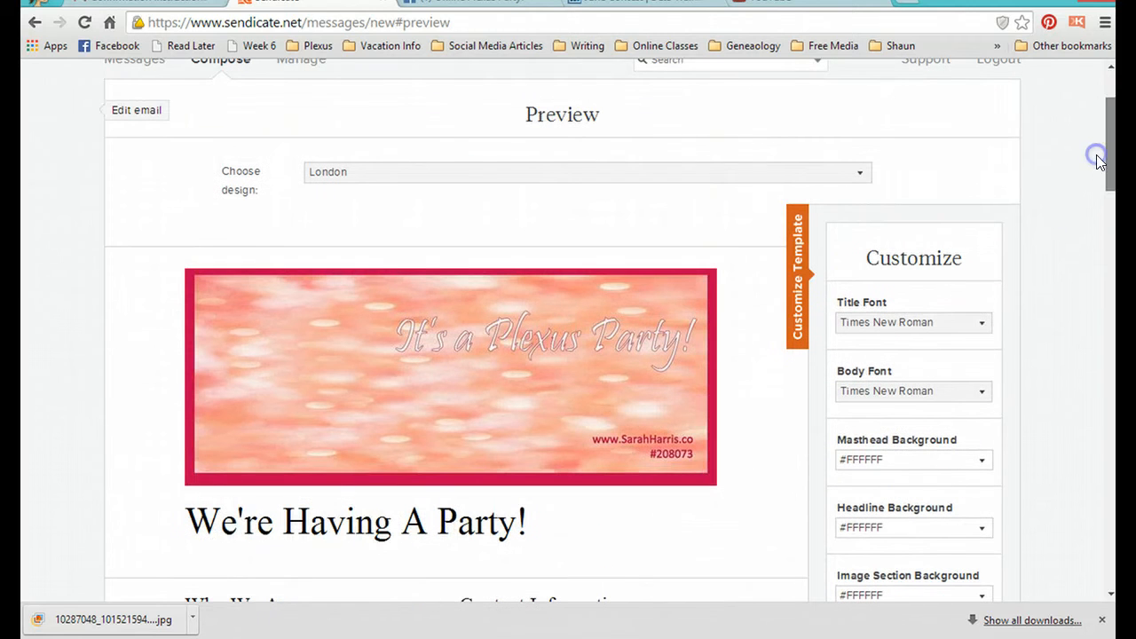
pyautogui.click(797, 282)
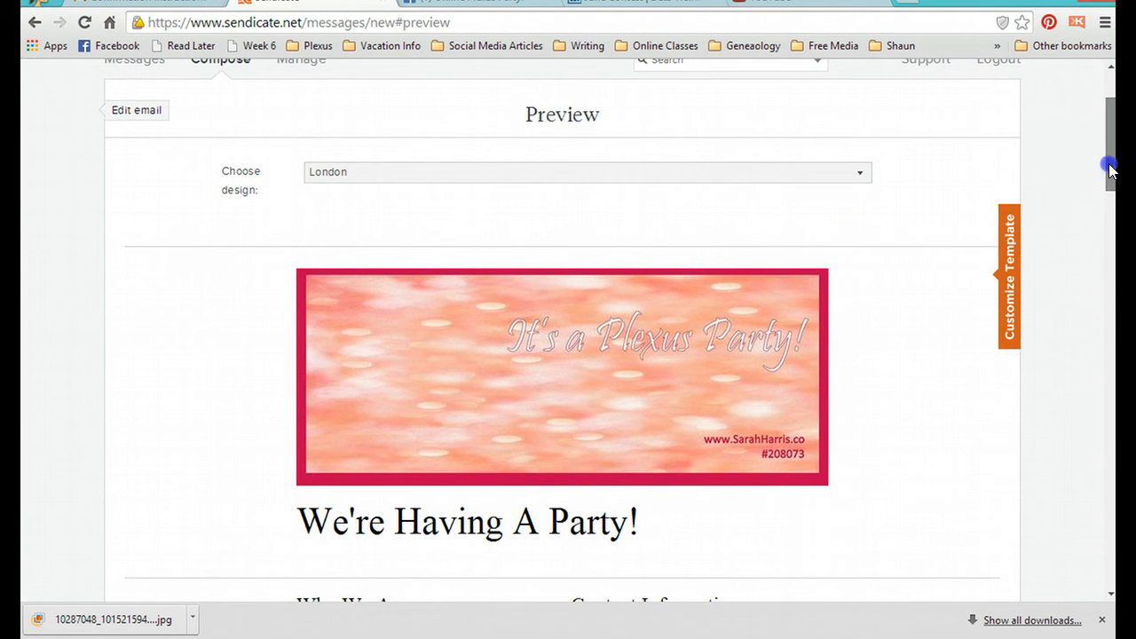
# Step: Send a test email to the single address already entered and dismiss the confirmation message
pyautogui.moveTo(1108, 169); pyautogui.dragTo(1070, 550)
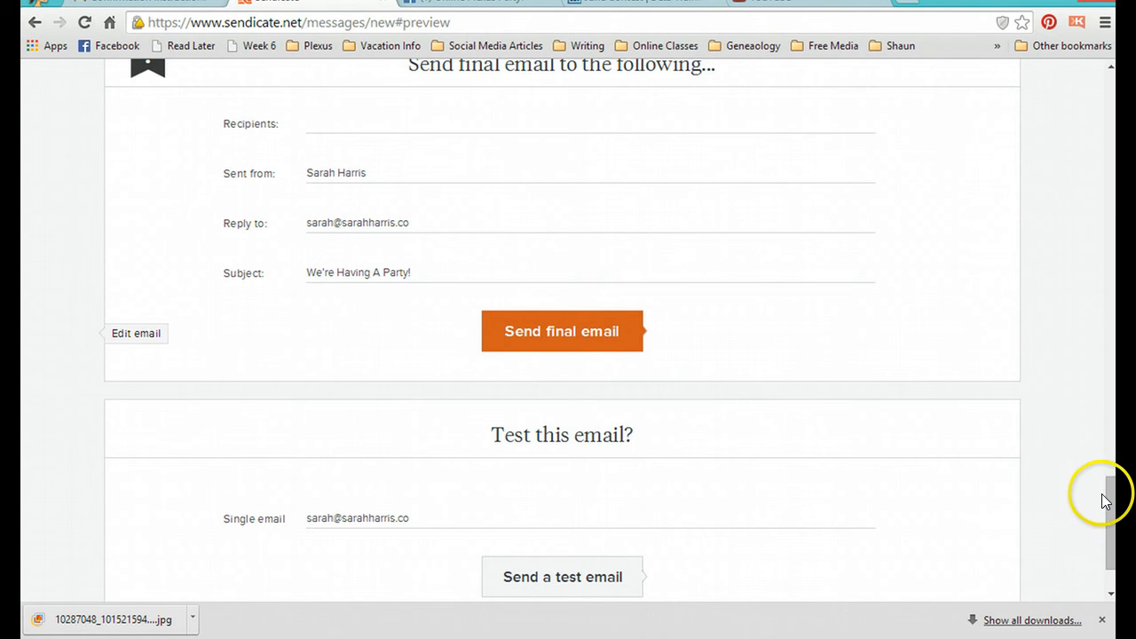
pyautogui.moveTo(1112, 506); pyautogui.dragTo(1111, 544)
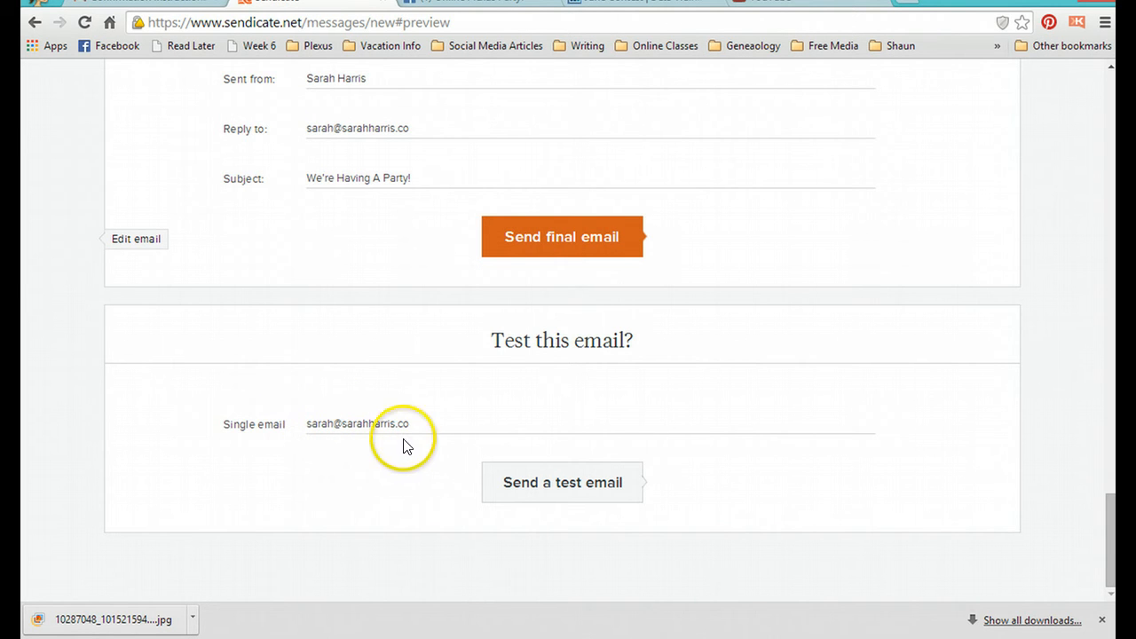
pyautogui.click(583, 499)
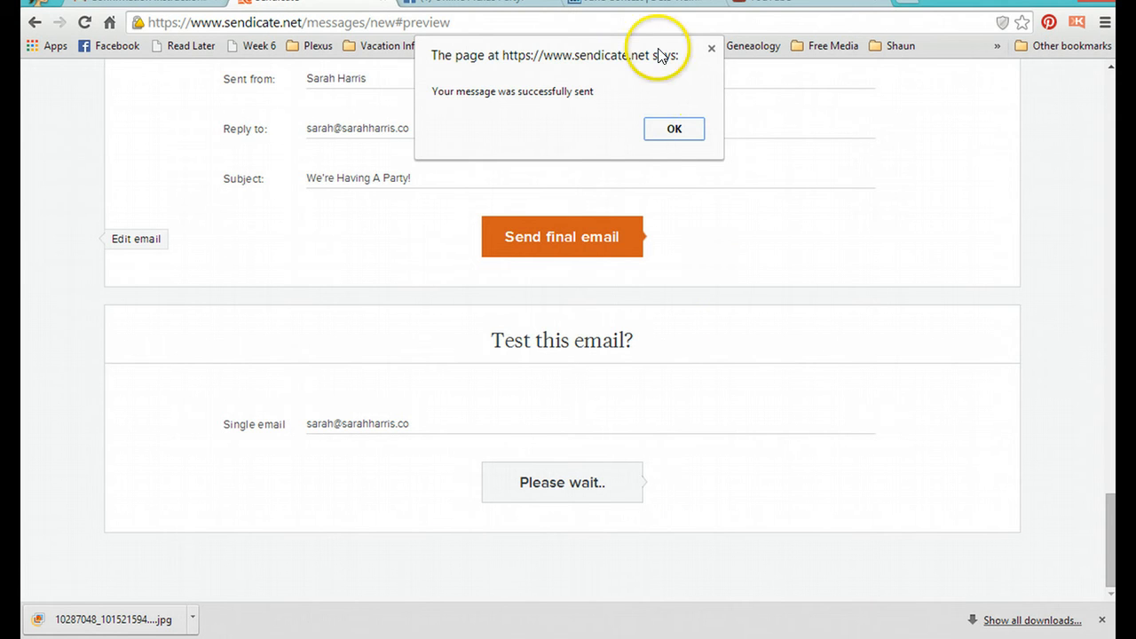
pyautogui.click(677, 130)
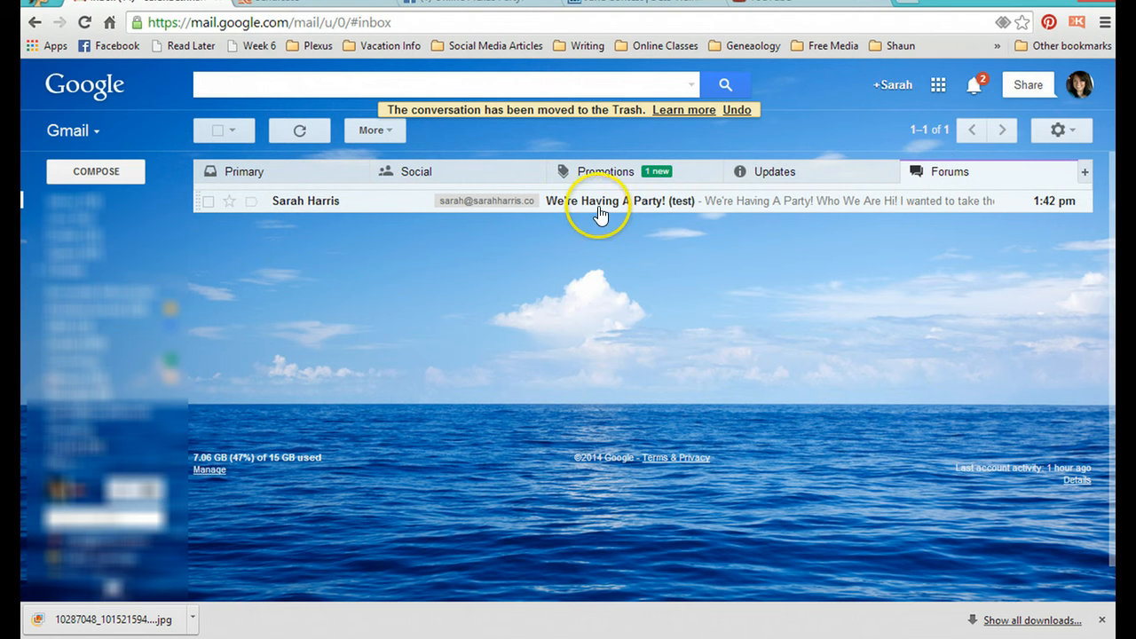
# Step: In the Gmail inbox, open the "We're Having A Party! (test)" message and display its images
pyautogui.click(691, 233)
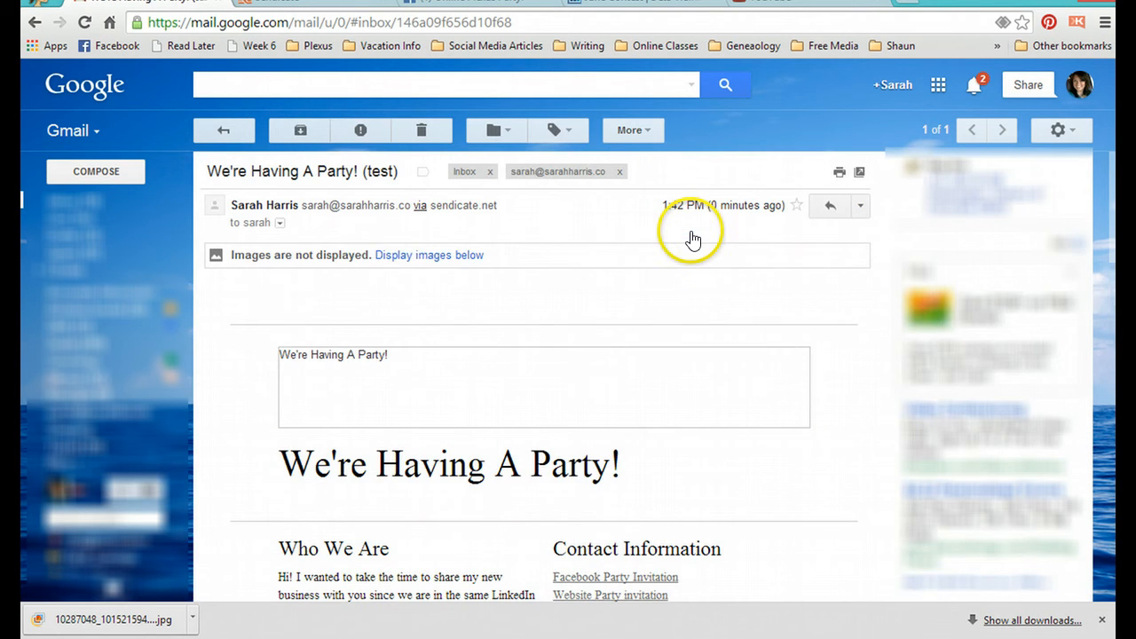
pyautogui.click(404, 268)
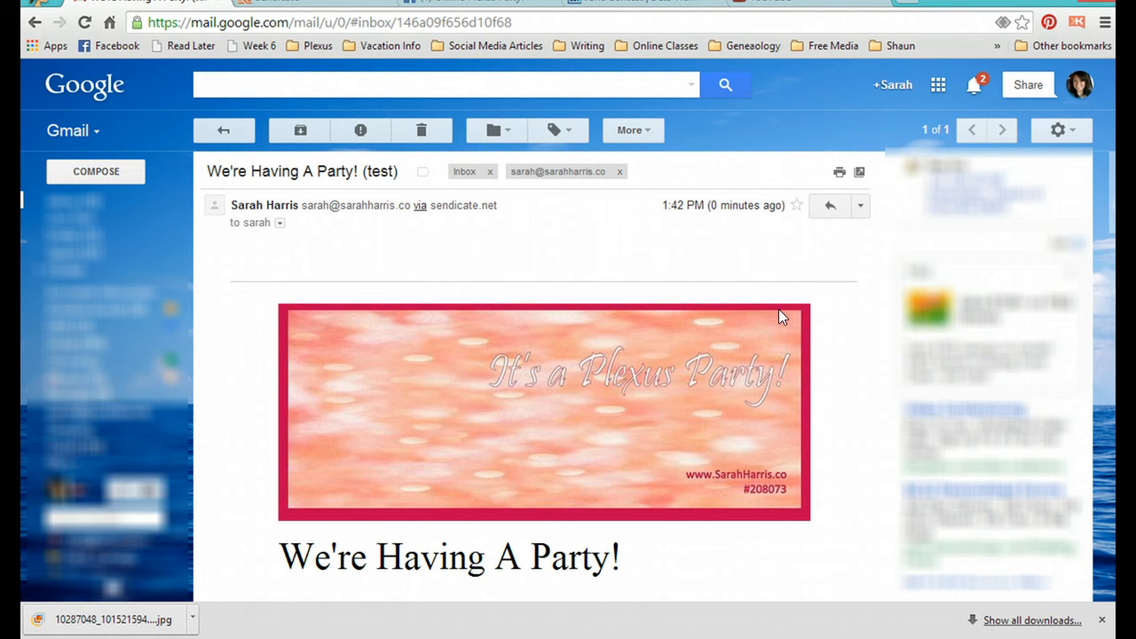
# Step: Read through the received test email, checking its headline, two-column text, both video sections and footer
pyautogui.scroll(-2, 808, 350)
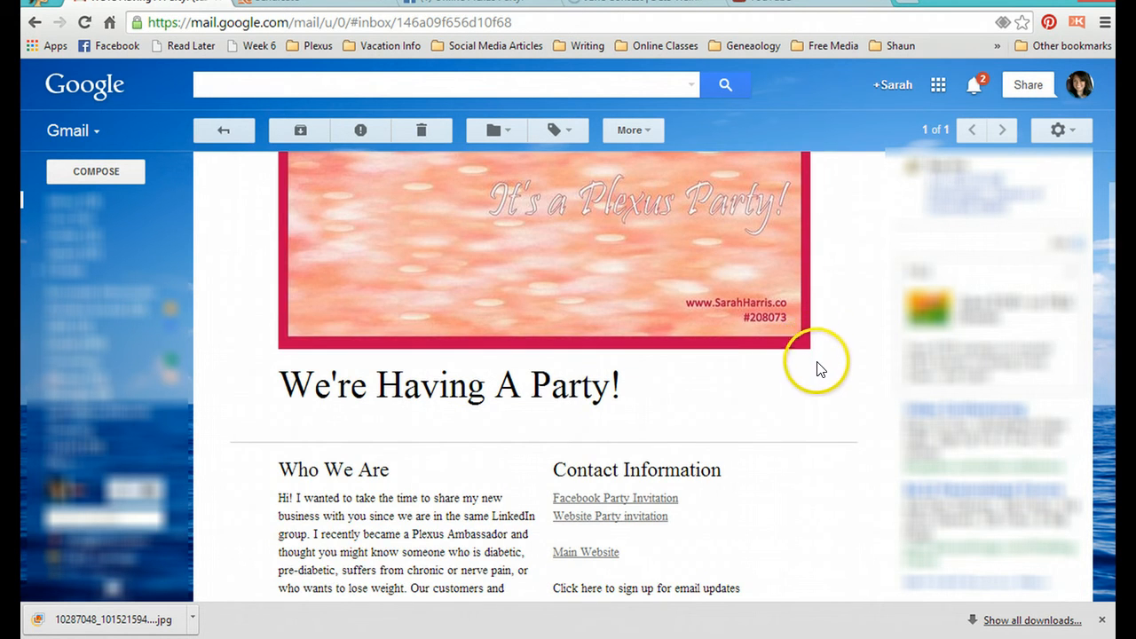
pyautogui.scroll(-2, 817, 364)
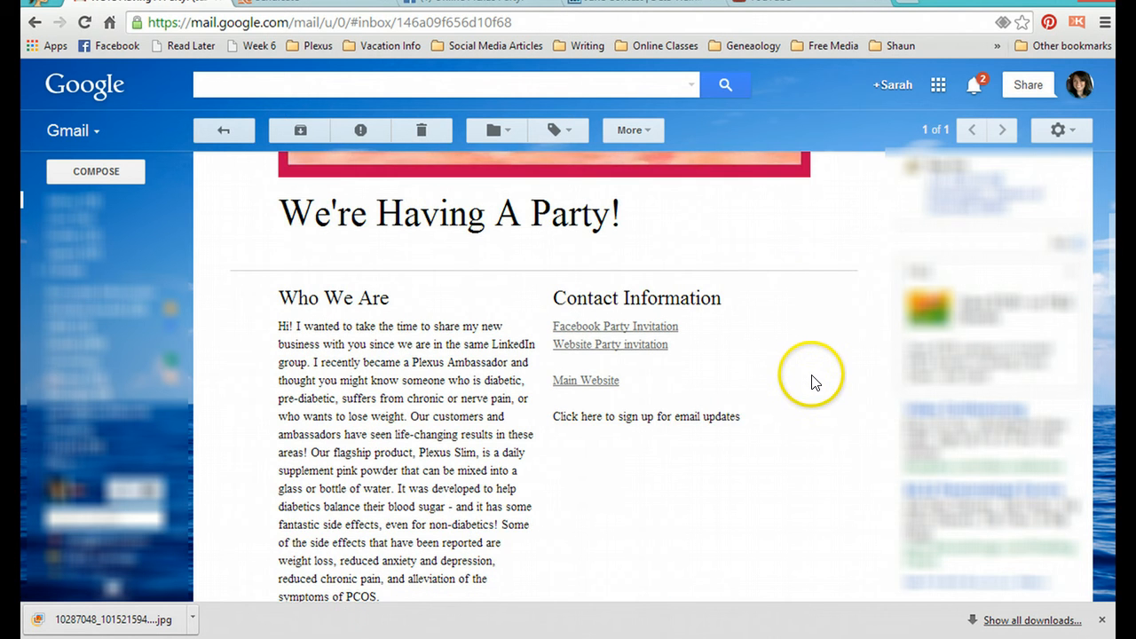
pyautogui.scroll(-1, 815, 382)
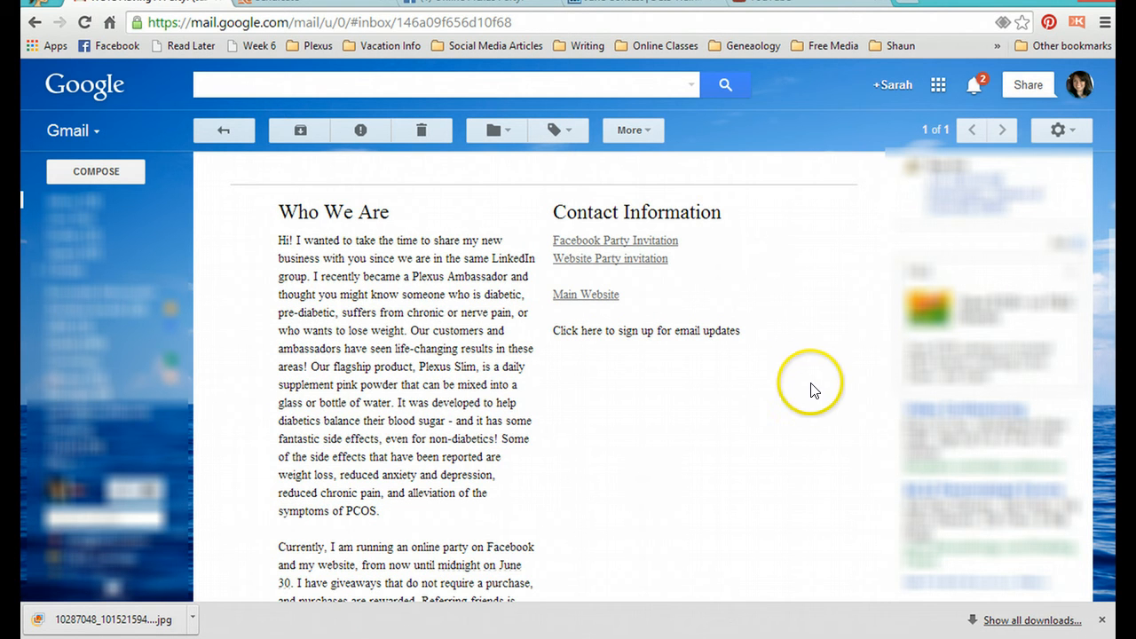
pyautogui.scroll(-5, 812, 391)
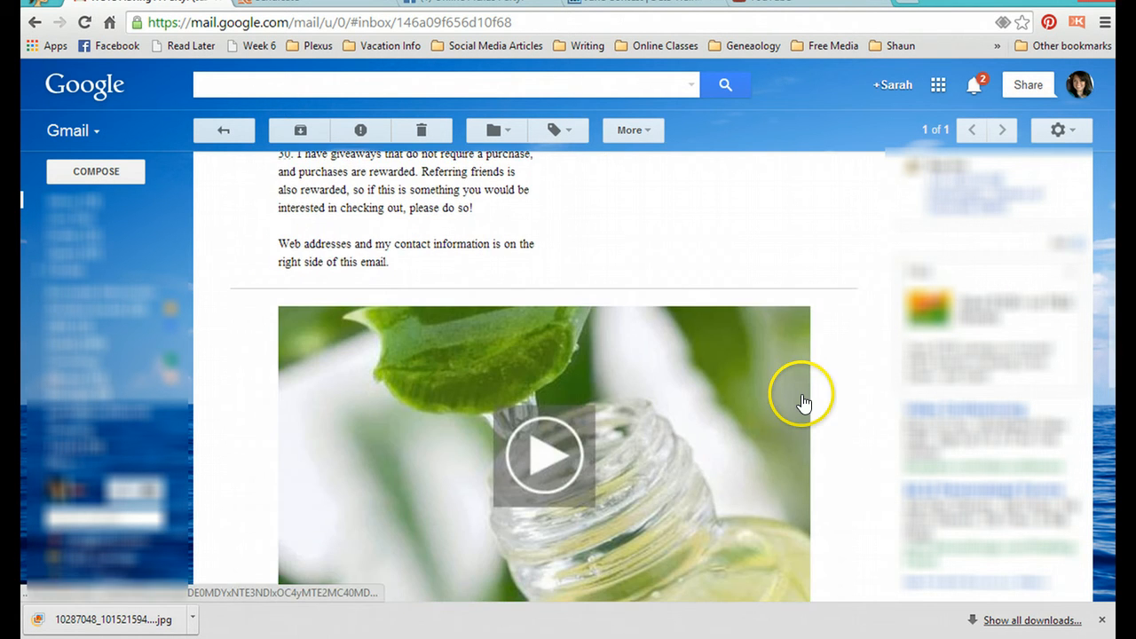
pyautogui.scroll(-2, 831, 394)
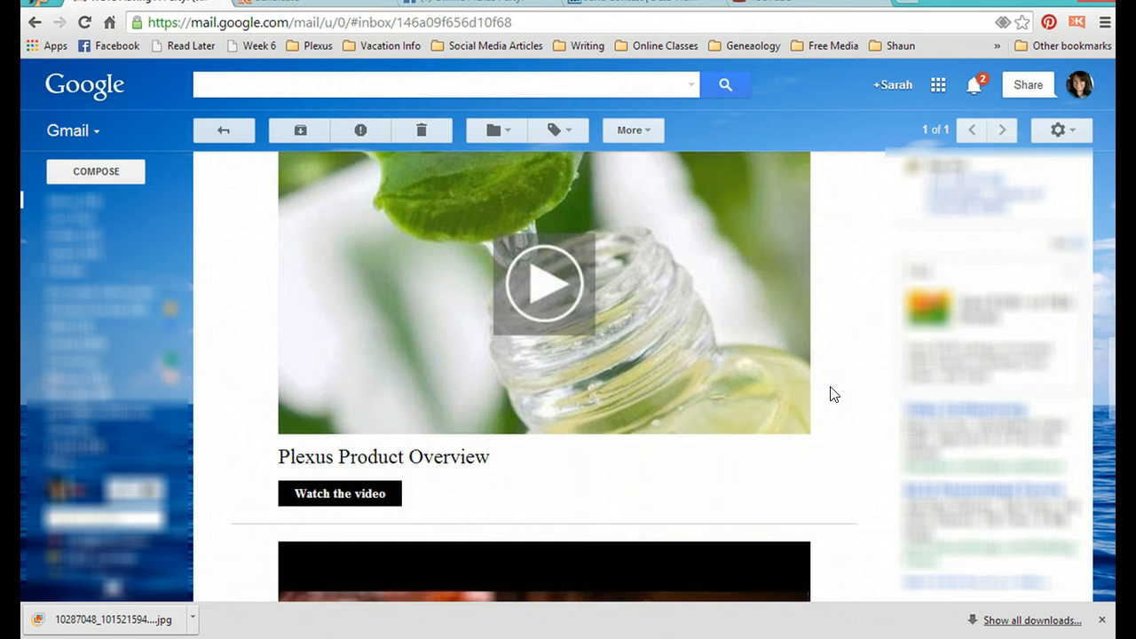
pyautogui.scroll(-2, 831, 394)
pyautogui.scroll(-7, 831, 413)
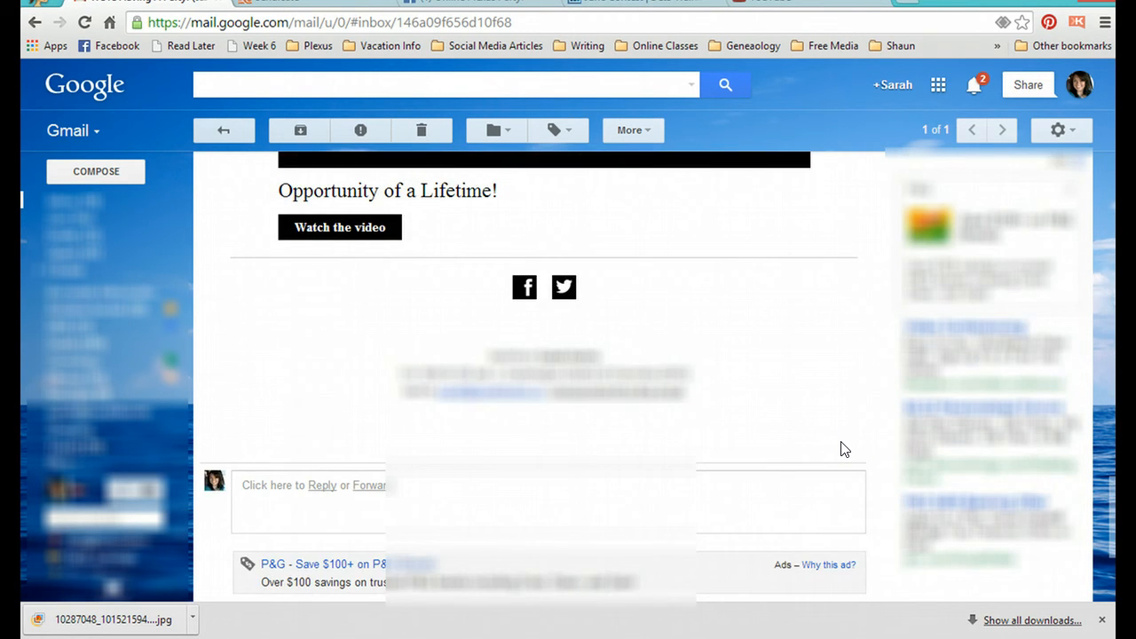
pyautogui.scroll(1, 844, 449)
pyautogui.scroll(5, 844, 449)
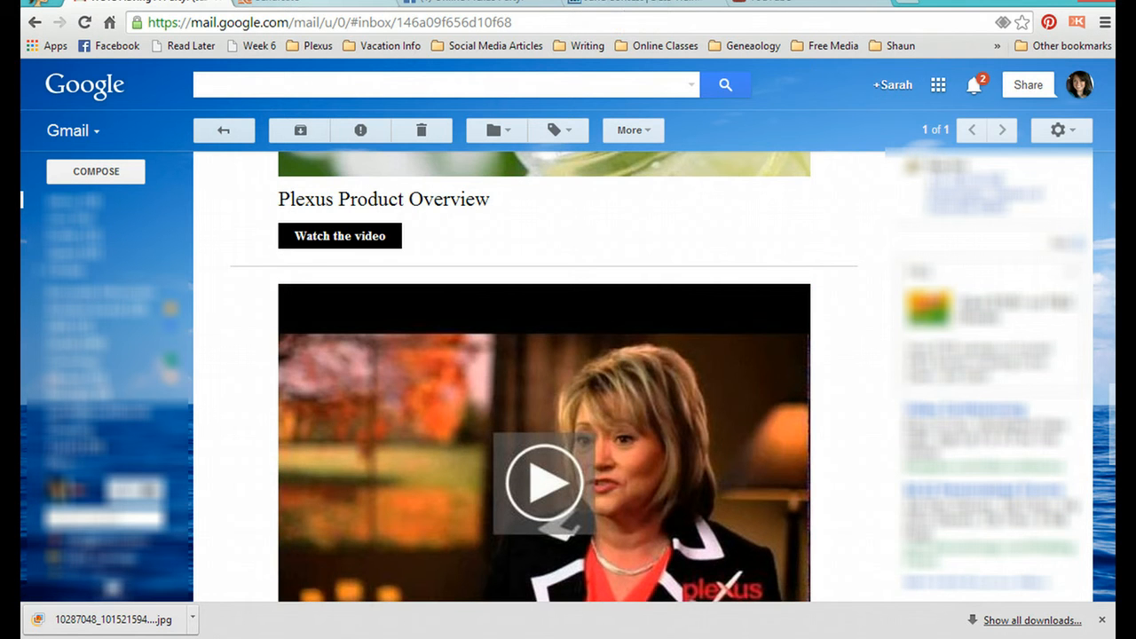
# Step: Switch back to Sendicate and open the subscriber lists
pyautogui.click(311, 2)
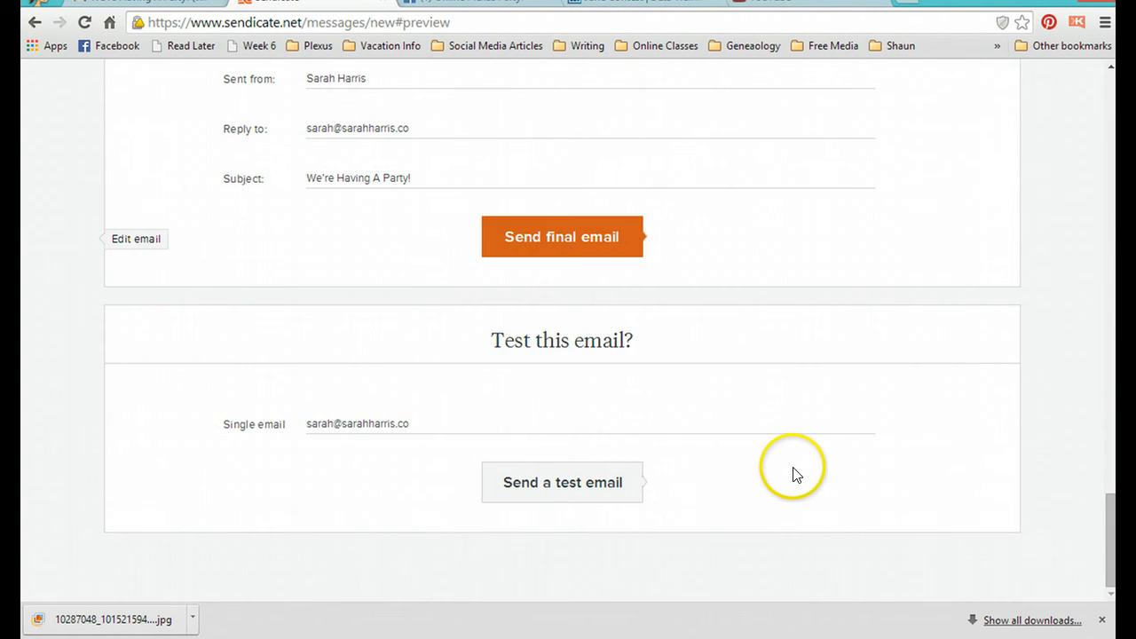
pyautogui.scroll(20, 792, 474)
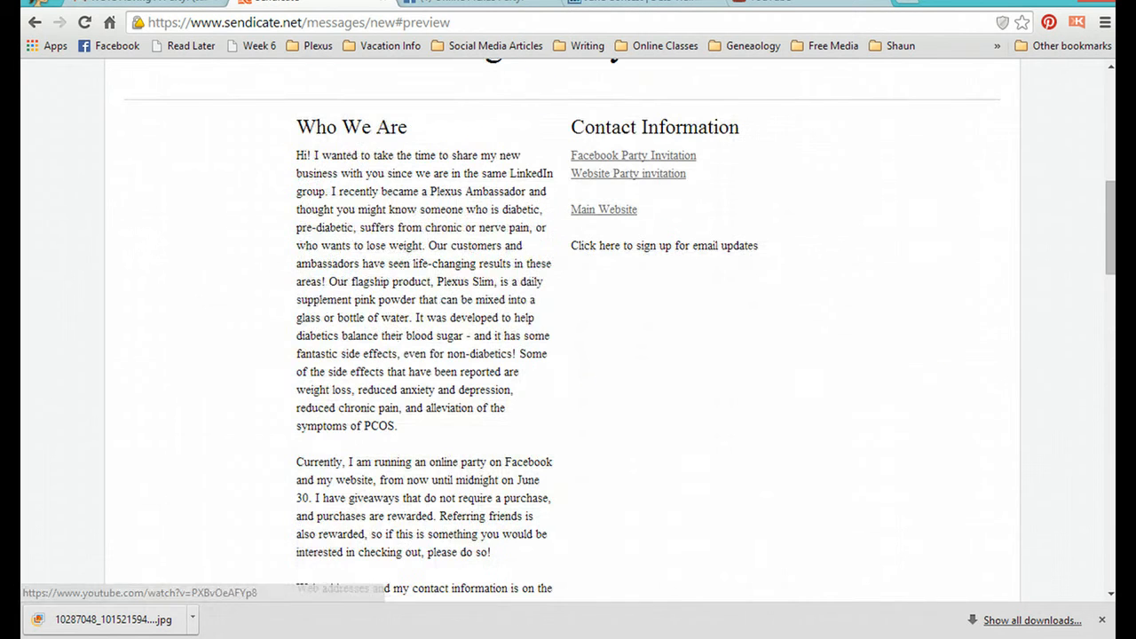
pyautogui.moveTo(1116, 258); pyautogui.dragTo(1117, 73)
pyautogui.moveTo(299, 205)
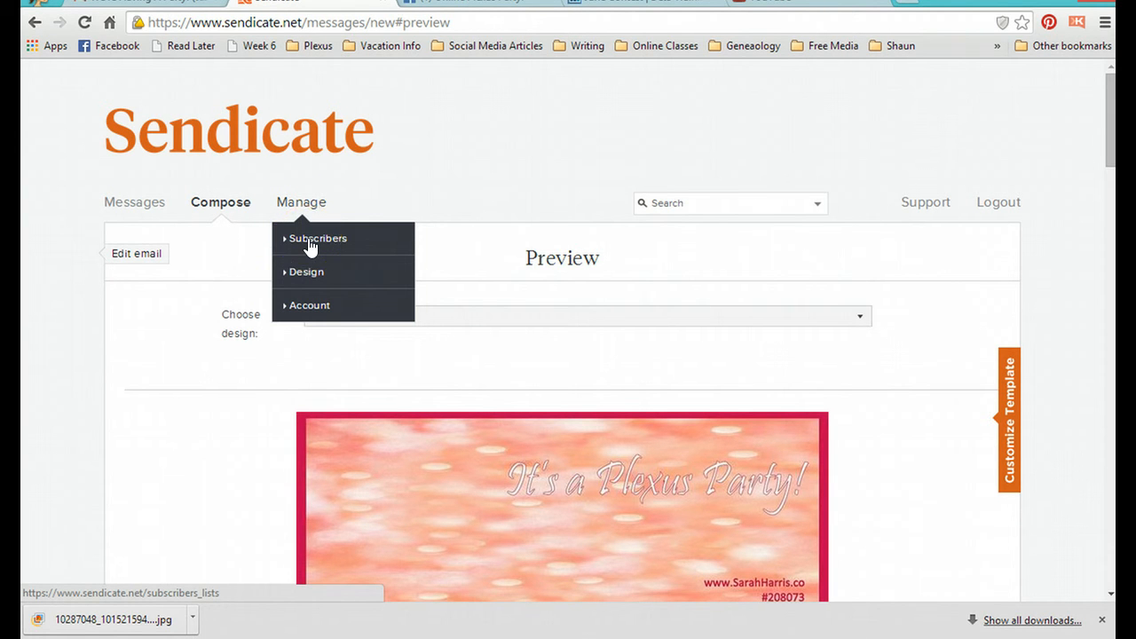
pyautogui.click(309, 241)
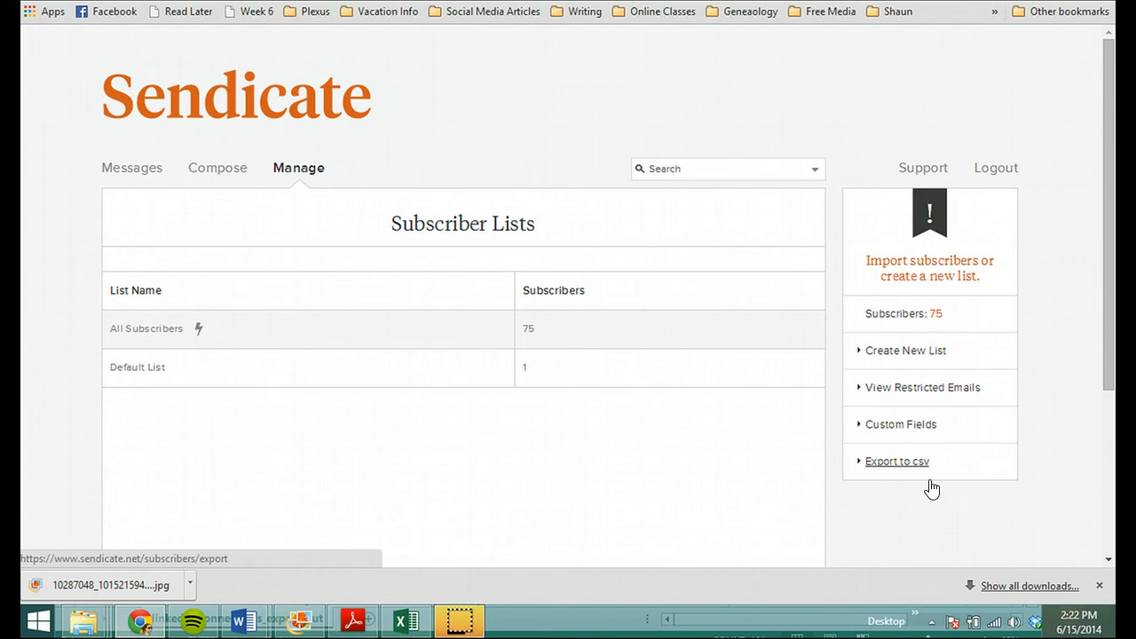
# Step: Create a new subscriber list named "LinkedIn Import" with single opt-in
pyautogui.click(915, 355)
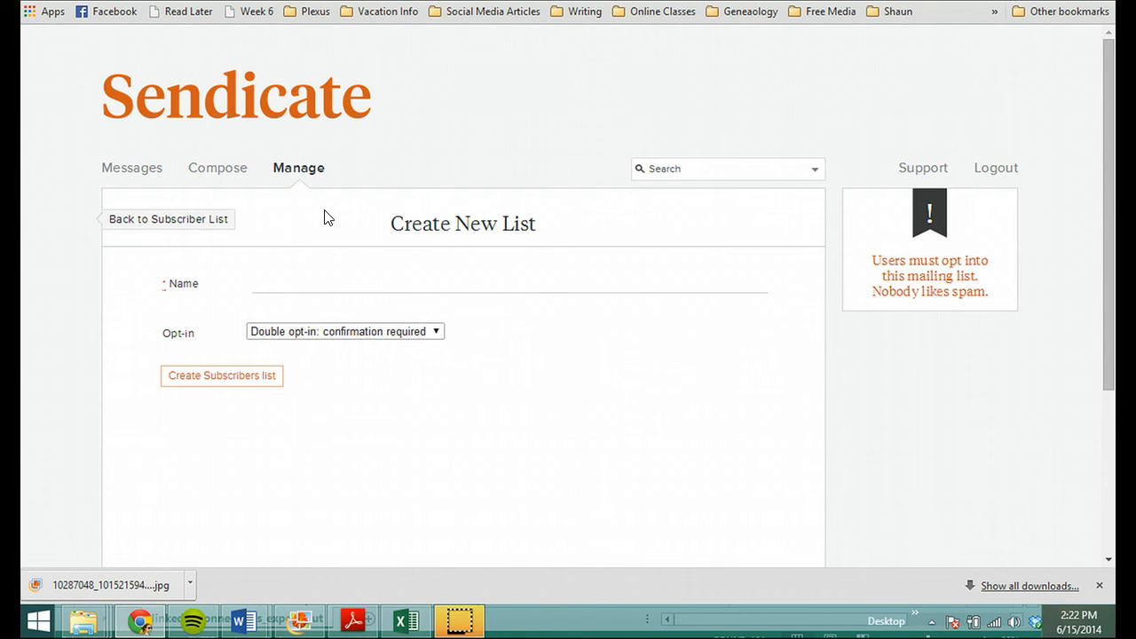
pyautogui.click(420, 287)
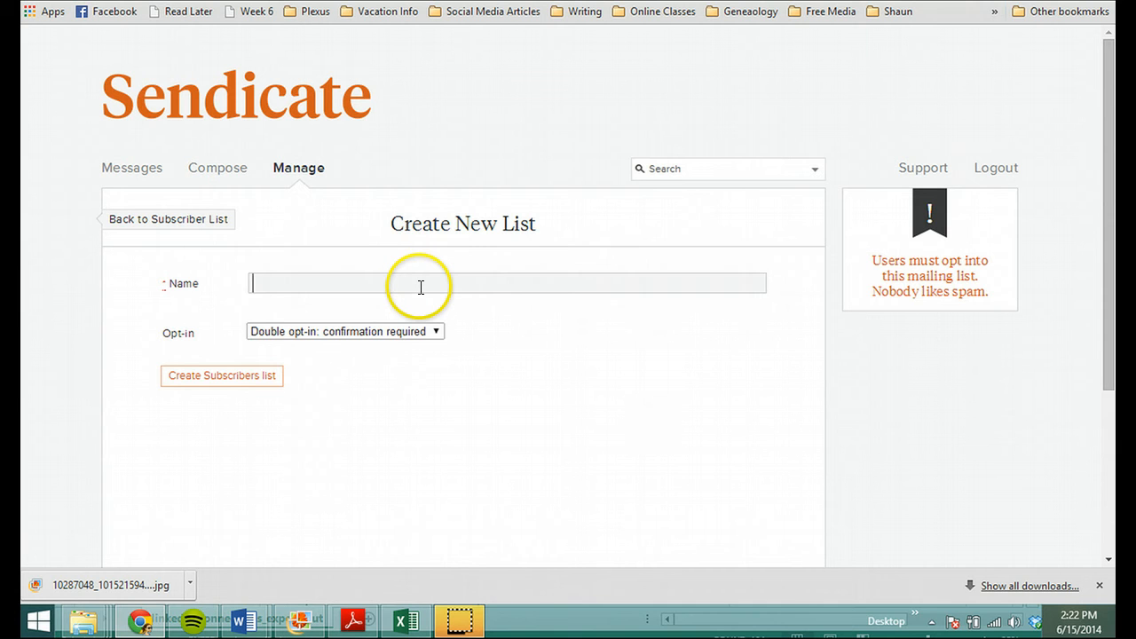
pyautogui.write('LinkedIn Ipmo')
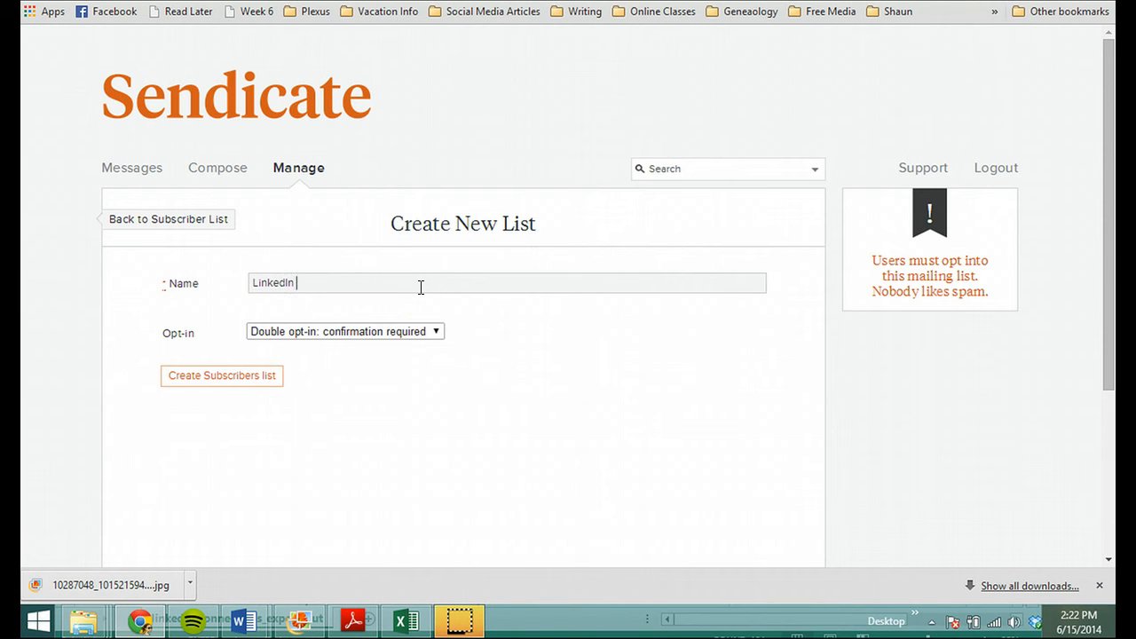
pyautogui.press('BackSpace')
pyautogui.press('BackSpace')
pyautogui.press('BackSpace')
pyautogui.write('mport')
pyautogui.click(433, 330)
pyautogui.click(406, 362)
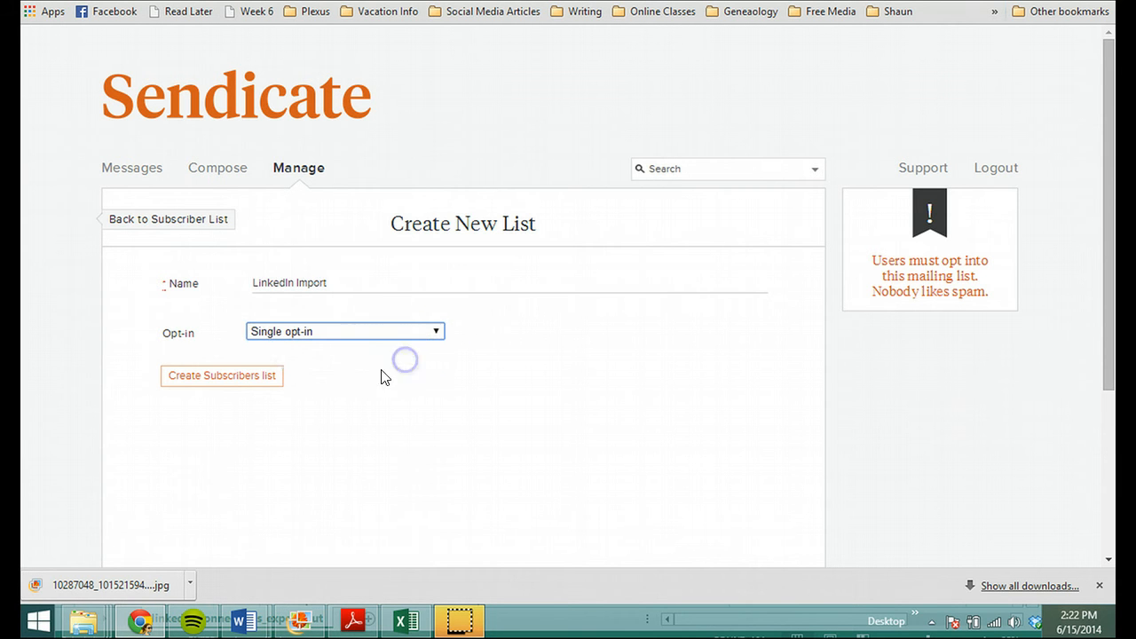
pyautogui.click(253, 380)
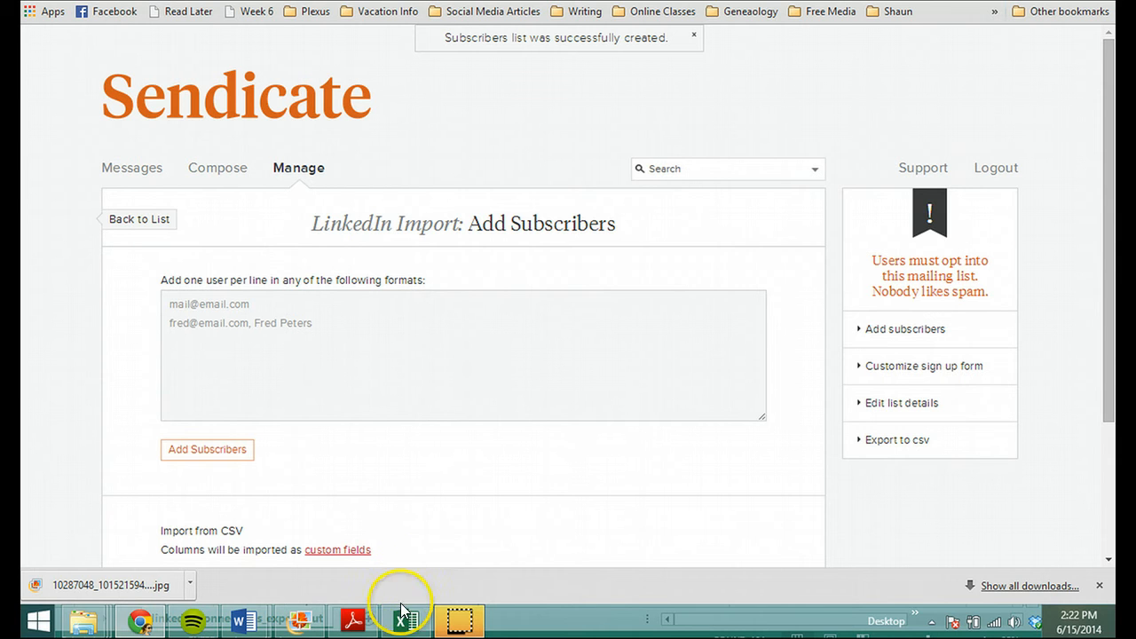
# Step: Paste the copied email addresses into the LinkedIn Import list and add them as subscribers
pyautogui.moveTo(424, 626)
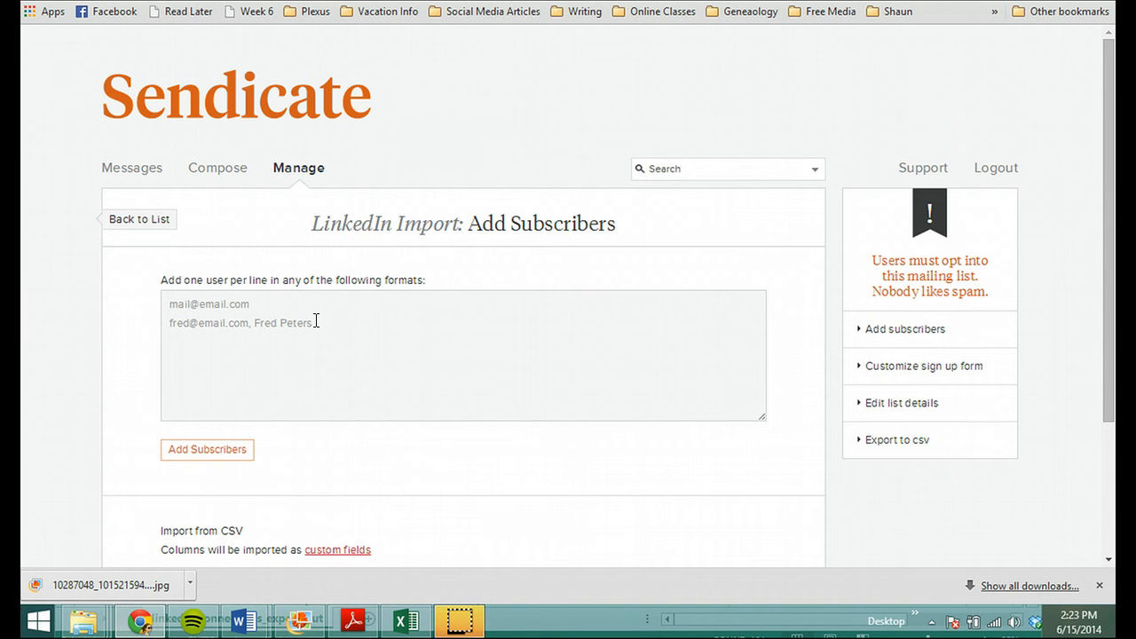
pyautogui.rightClick(316, 321)
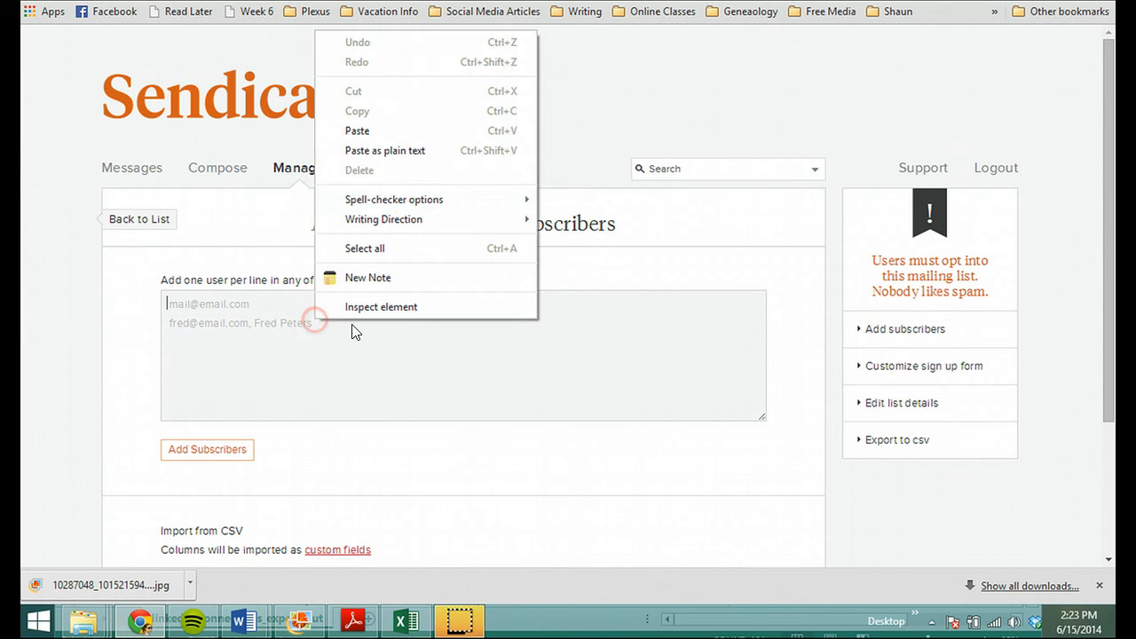
pyautogui.click(406, 129)
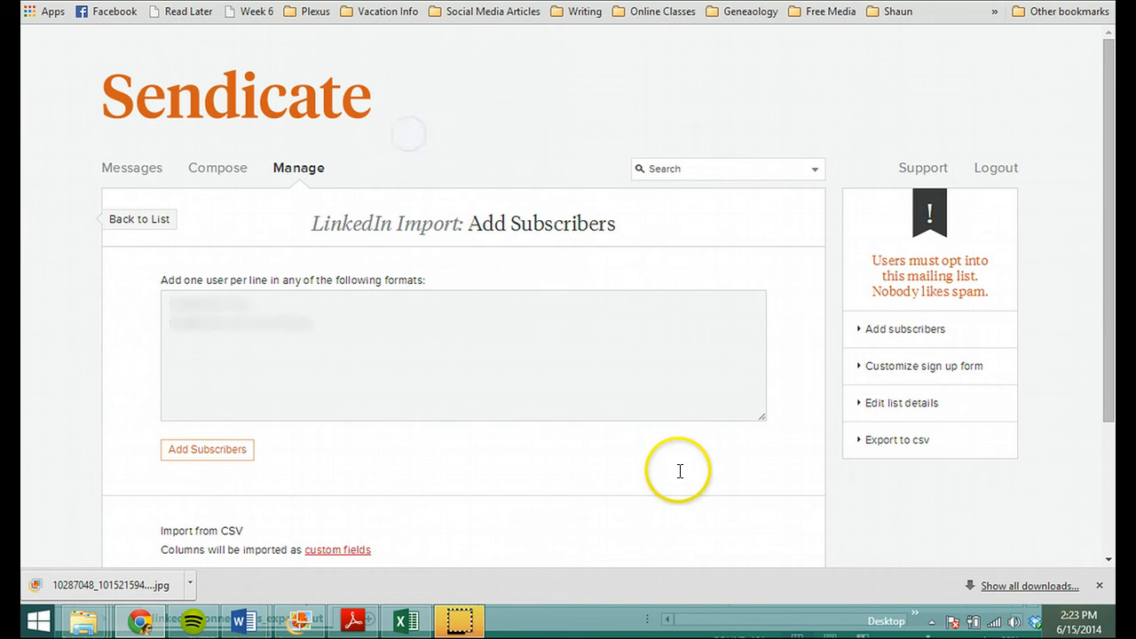
pyautogui.click(235, 462)
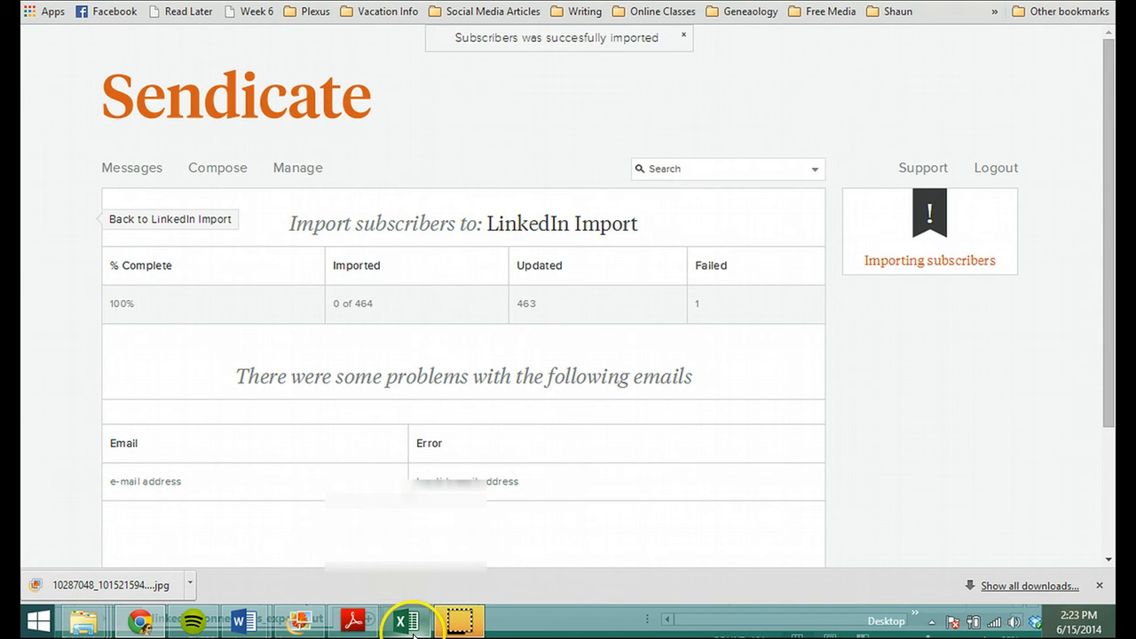
pyautogui.moveTo(406, 619)
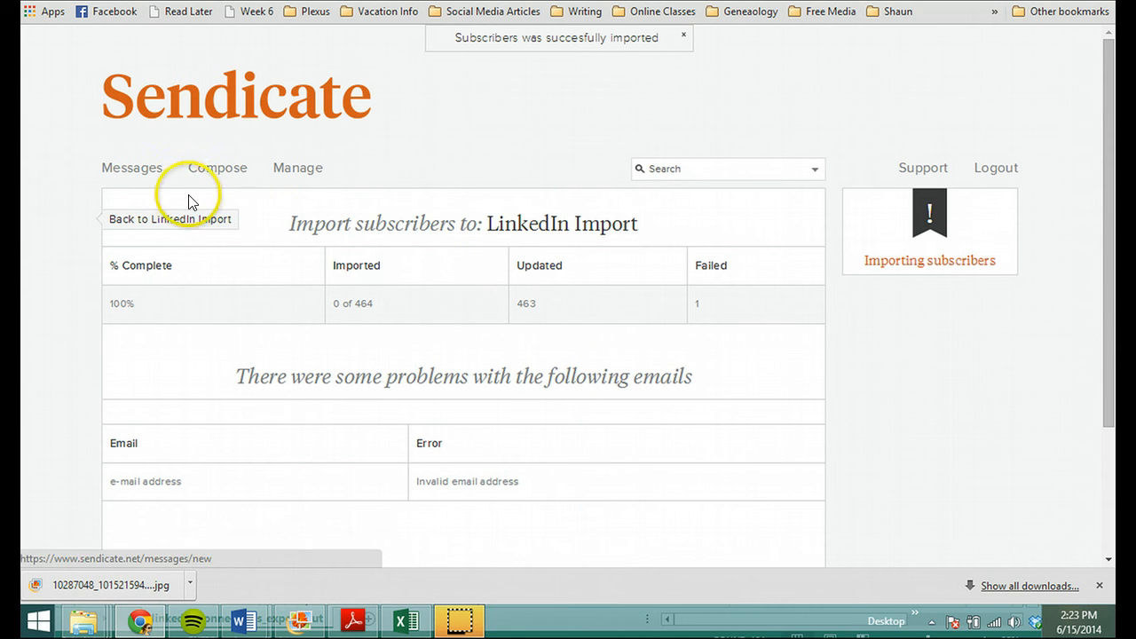
# Step: Reopen the "We're Having A Party!" draft and choose the LinkedIn Import list as its recipients
pyautogui.moveTo(151, 181)
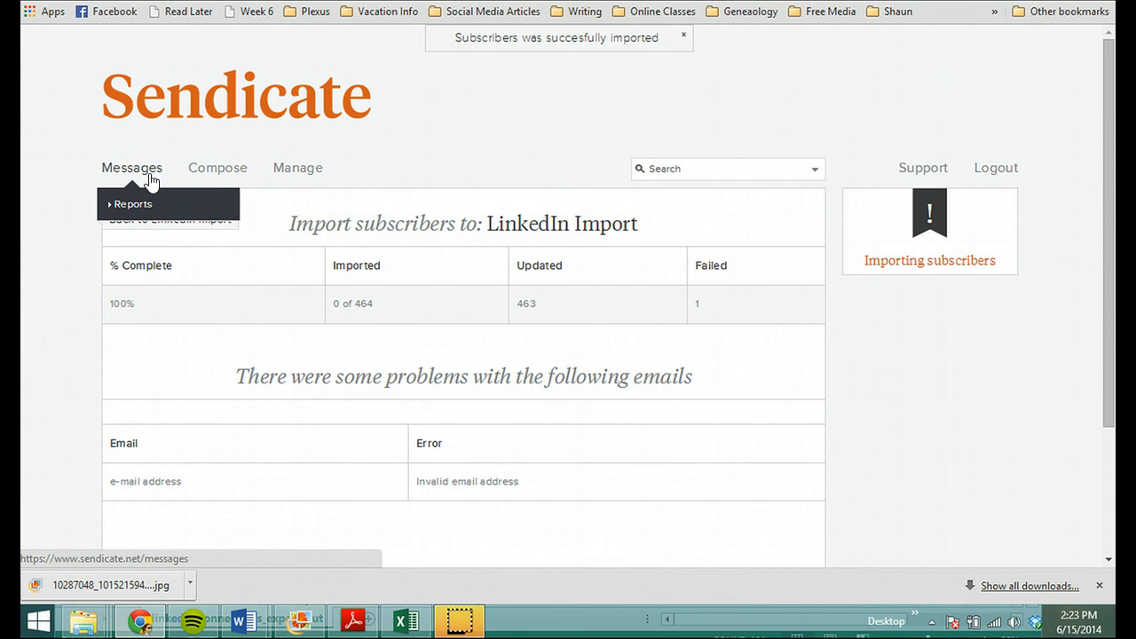
pyautogui.click(214, 165)
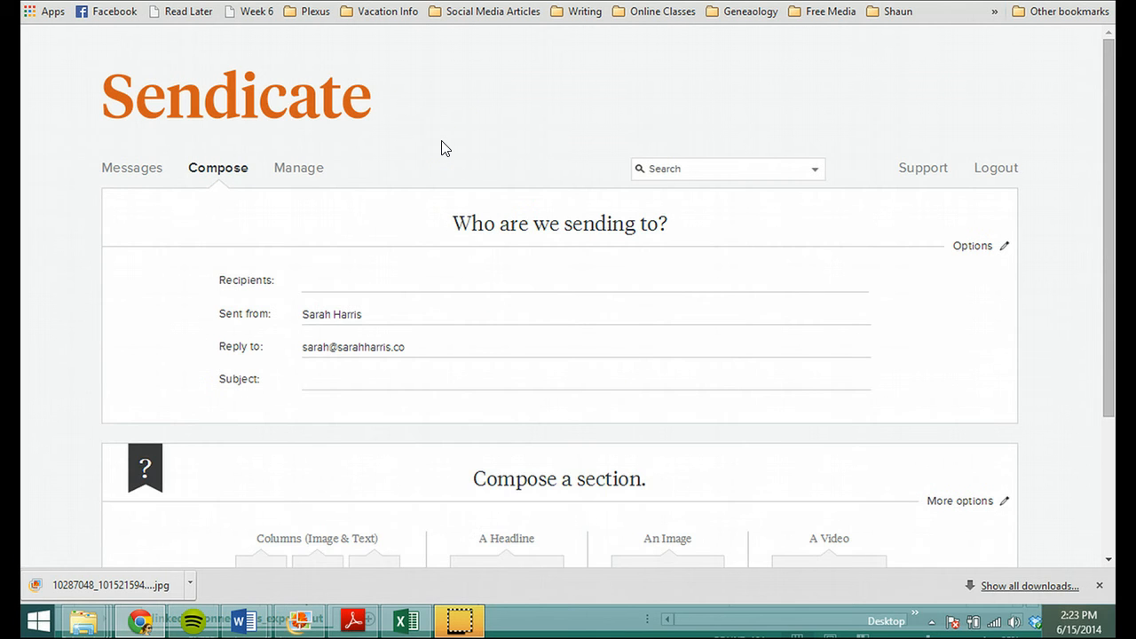
pyautogui.click(137, 168)
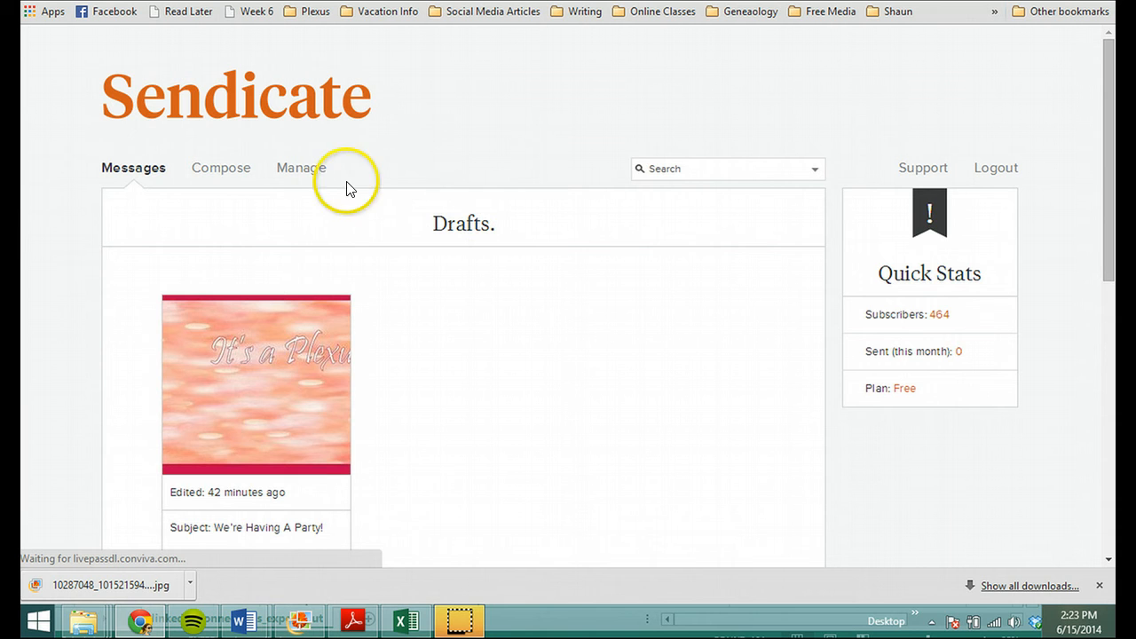
pyautogui.click(262, 365)
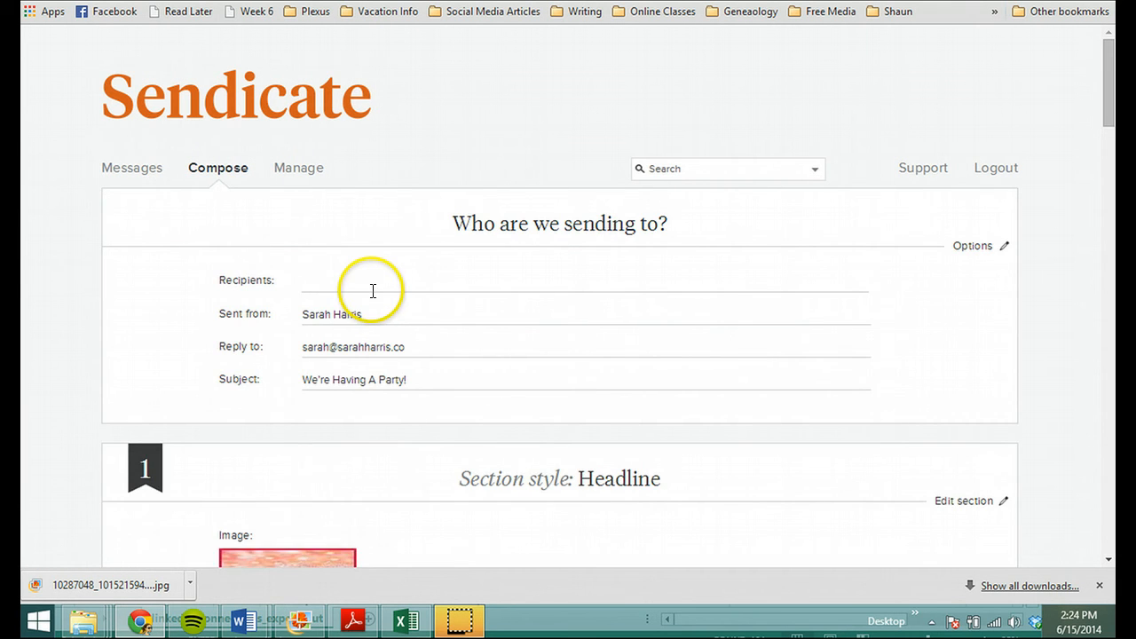
pyautogui.click(373, 292)
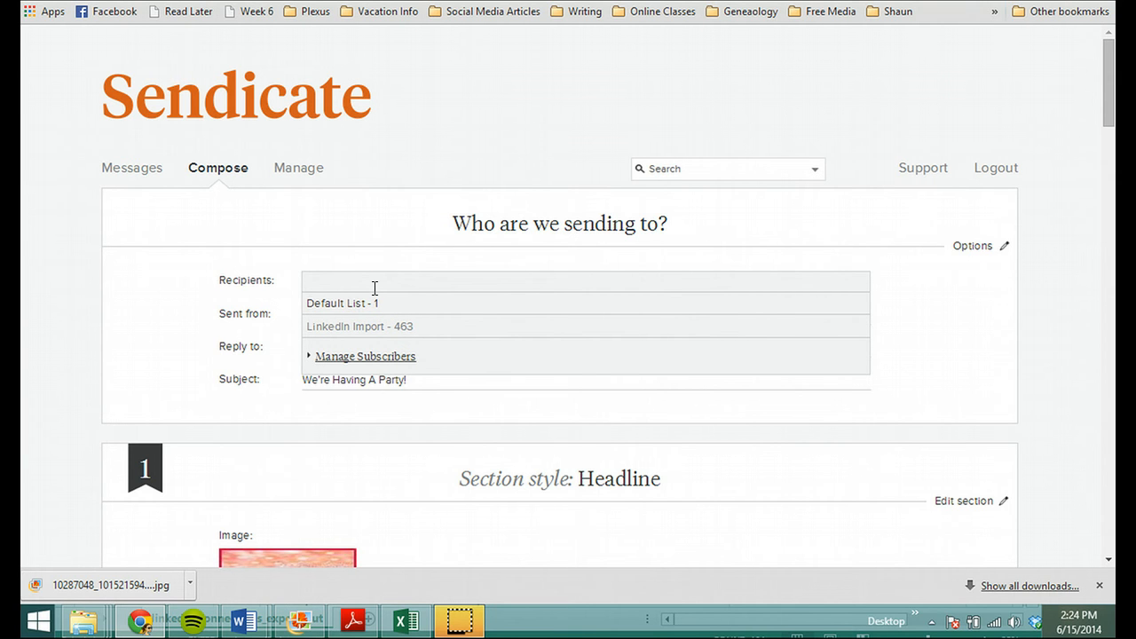
pyautogui.click(418, 330)
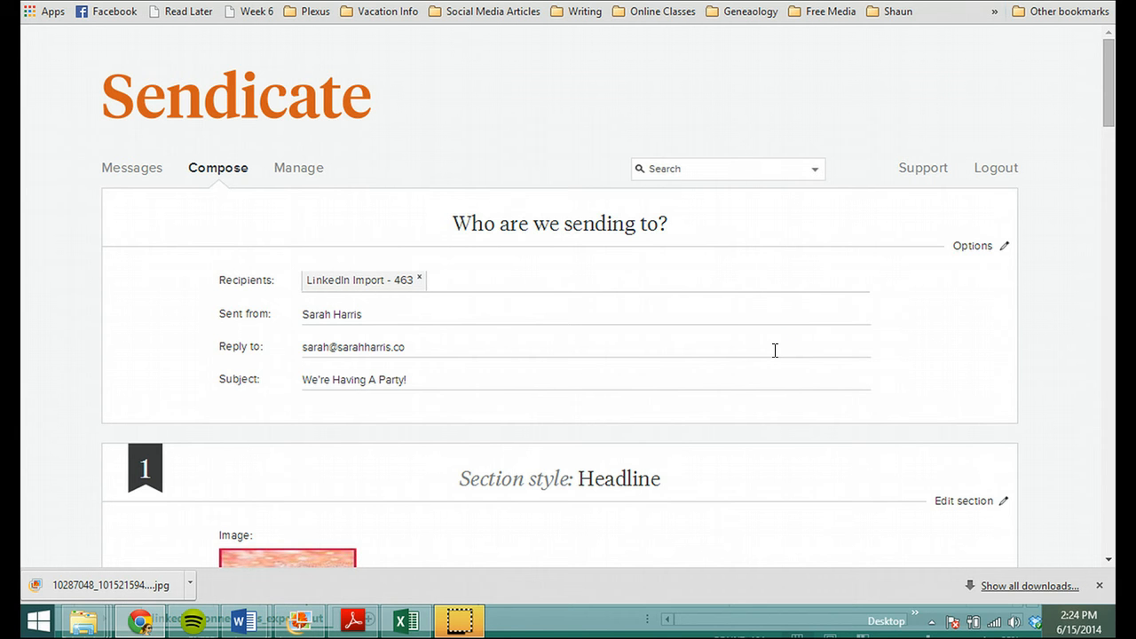
# Step: Preview the "We're Having A Party!" email from its beginning
pyautogui.moveTo(1110, 111); pyautogui.dragTo(1115, 541)
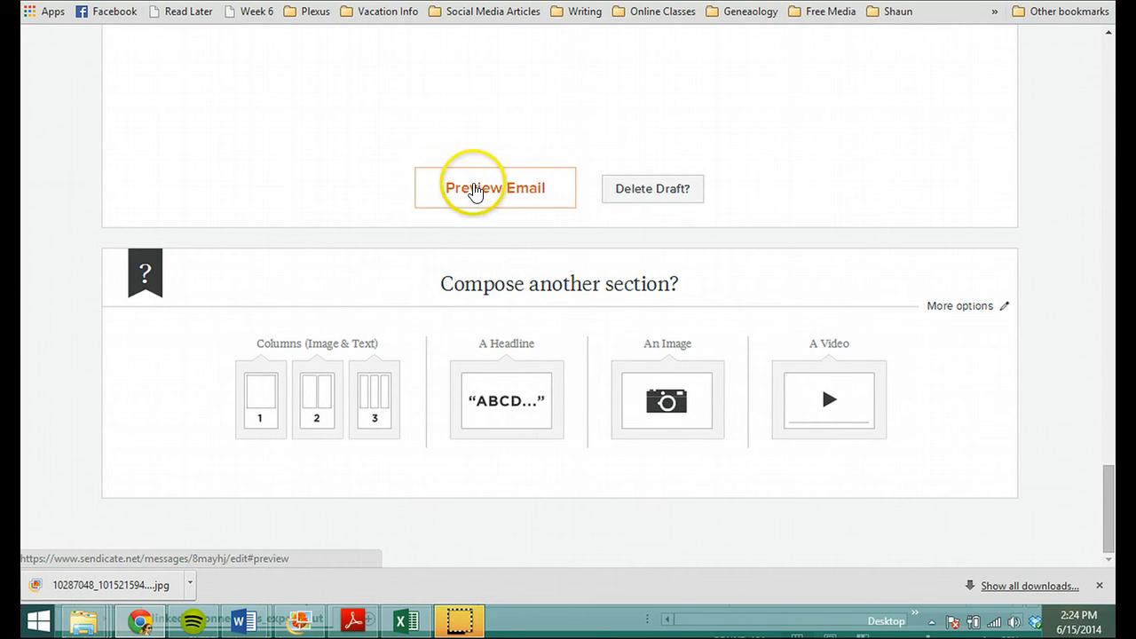
pyautogui.click(475, 188)
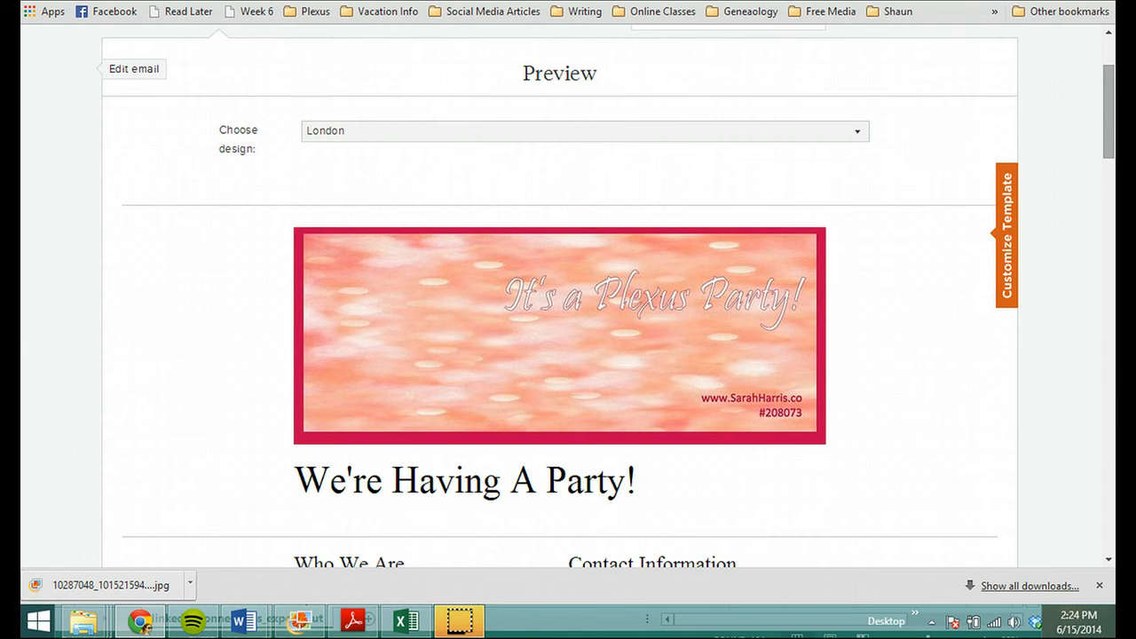
pyautogui.moveTo(1108, 139); pyautogui.dragTo(1081, 76)
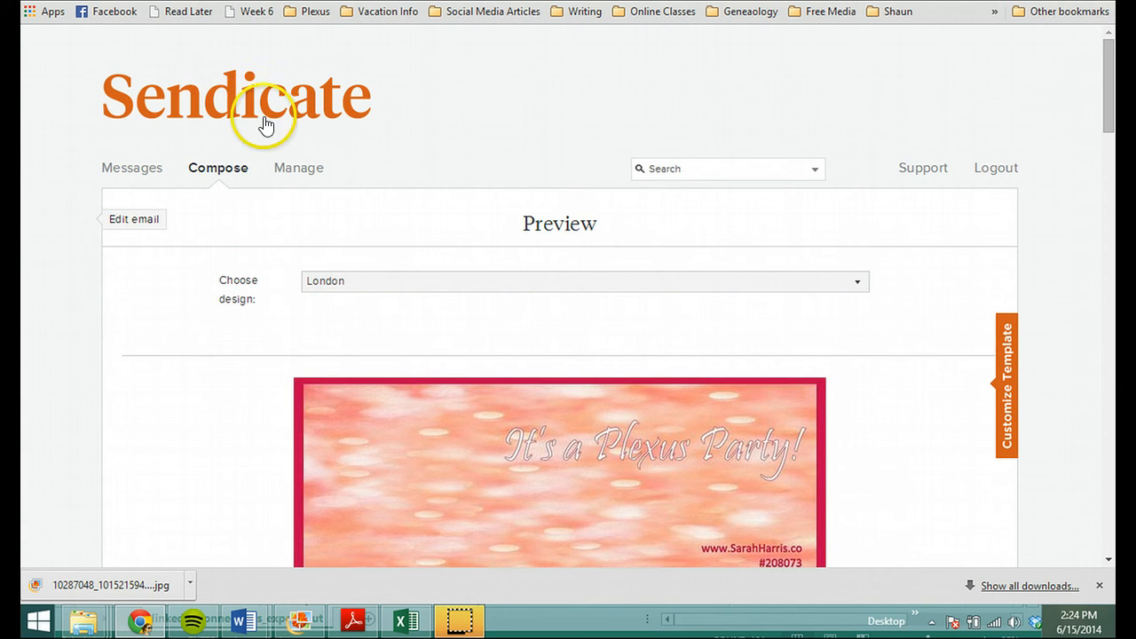
pyautogui.moveTo(133, 171)
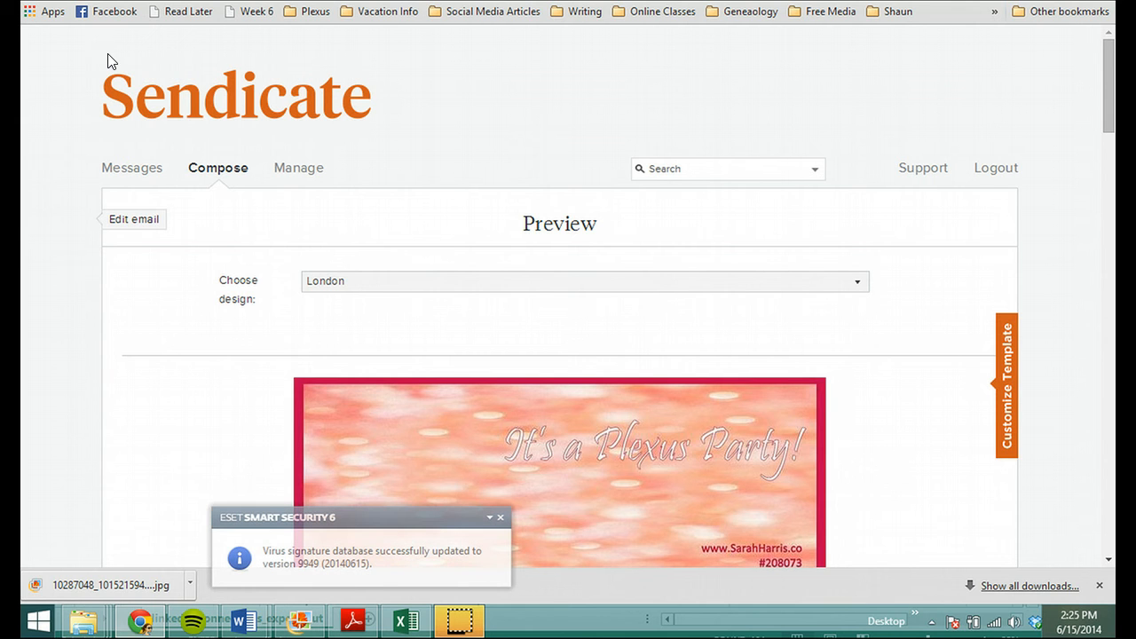
# Step: Start a new subscriber list and name it "Opt-ins from LinkedIn"
pyautogui.moveTo(289, 165)
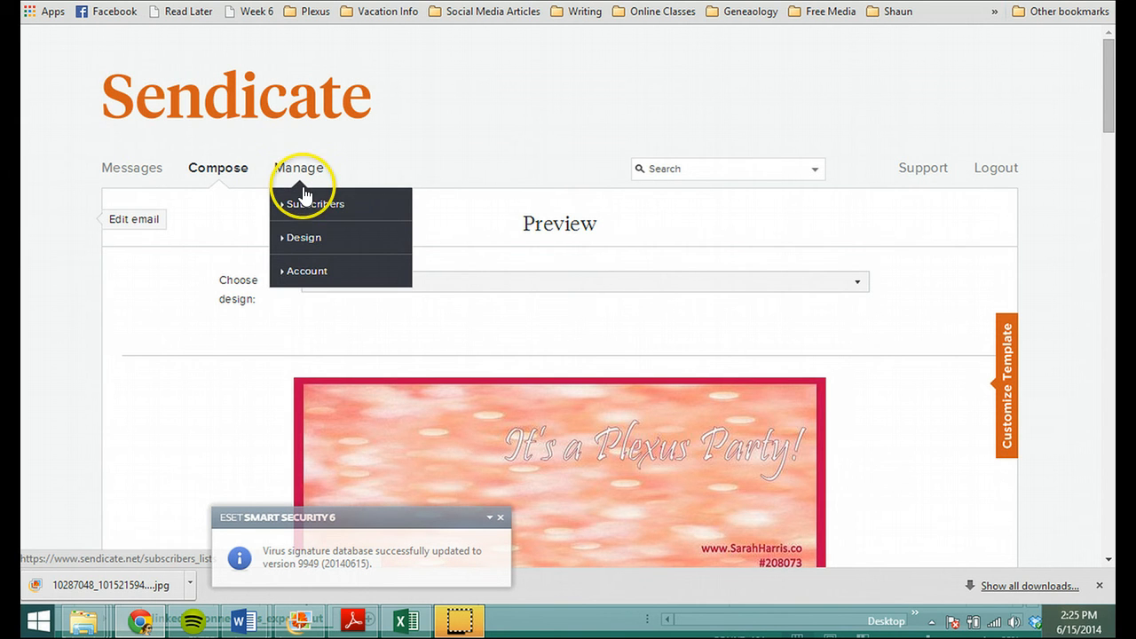
pyautogui.click(303, 205)
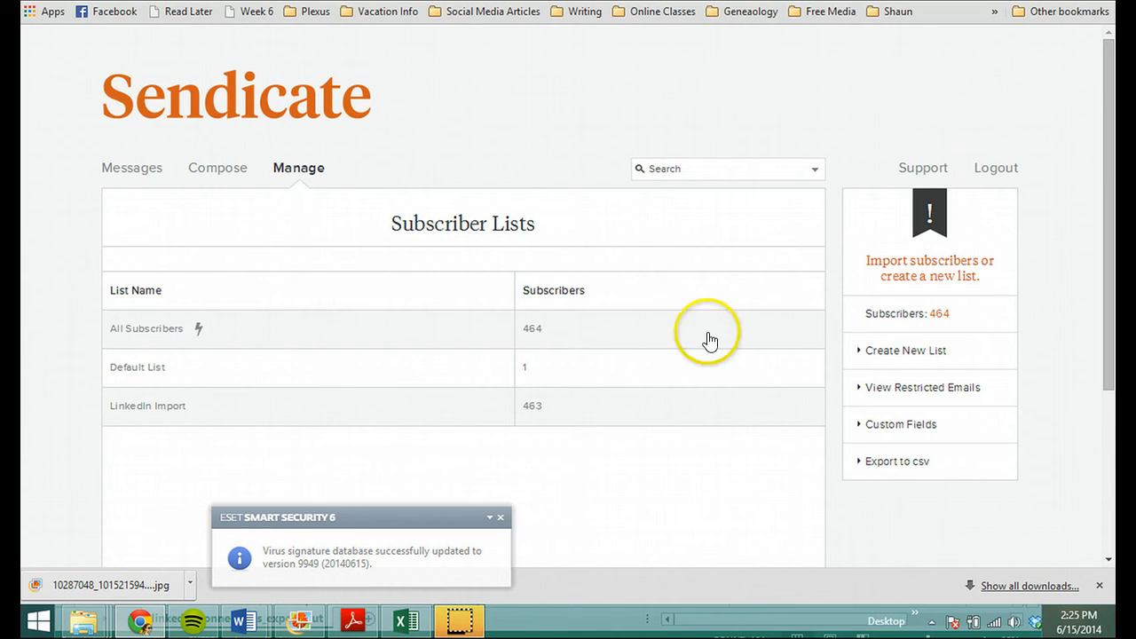
pyautogui.click(867, 349)
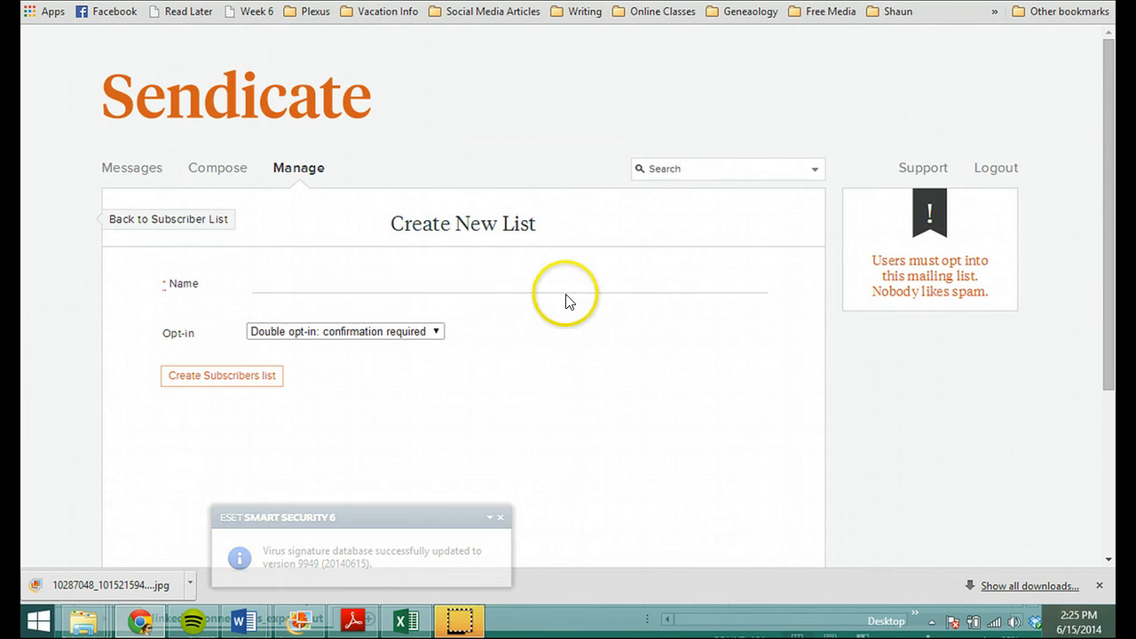
pyautogui.click(538, 286)
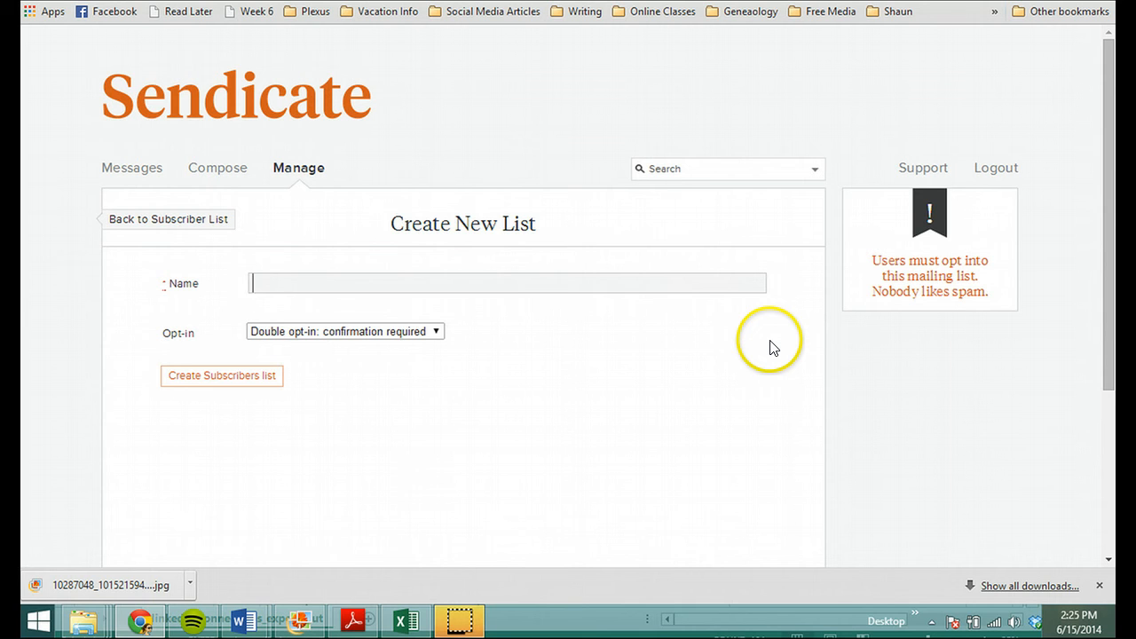
pyautogui.write('Opt-ins from Linked')
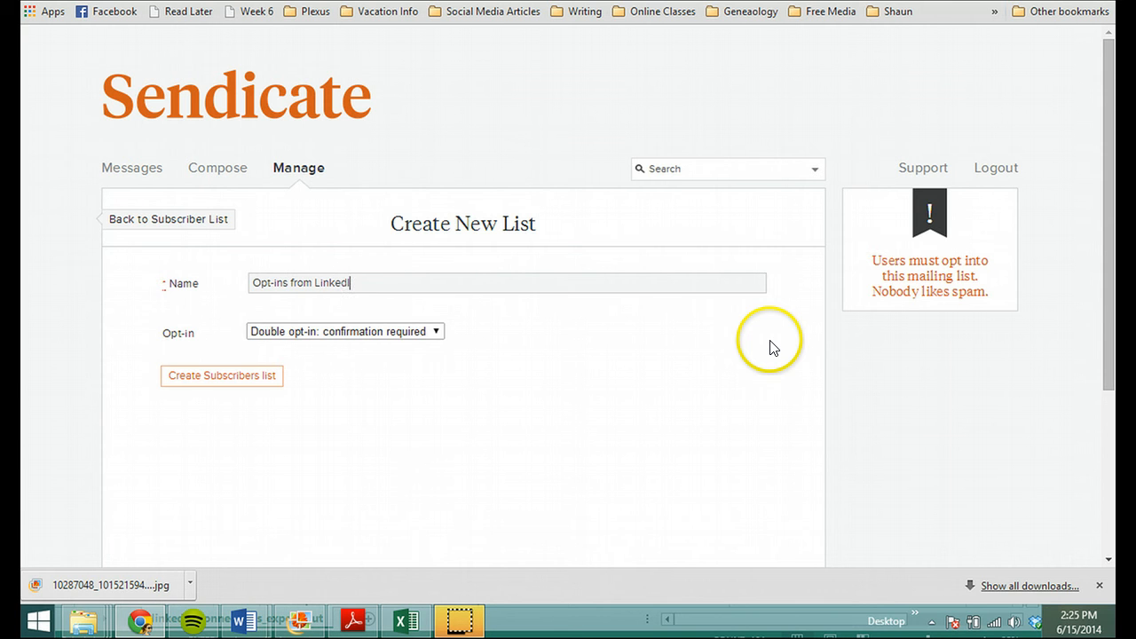
pyautogui.write('In')
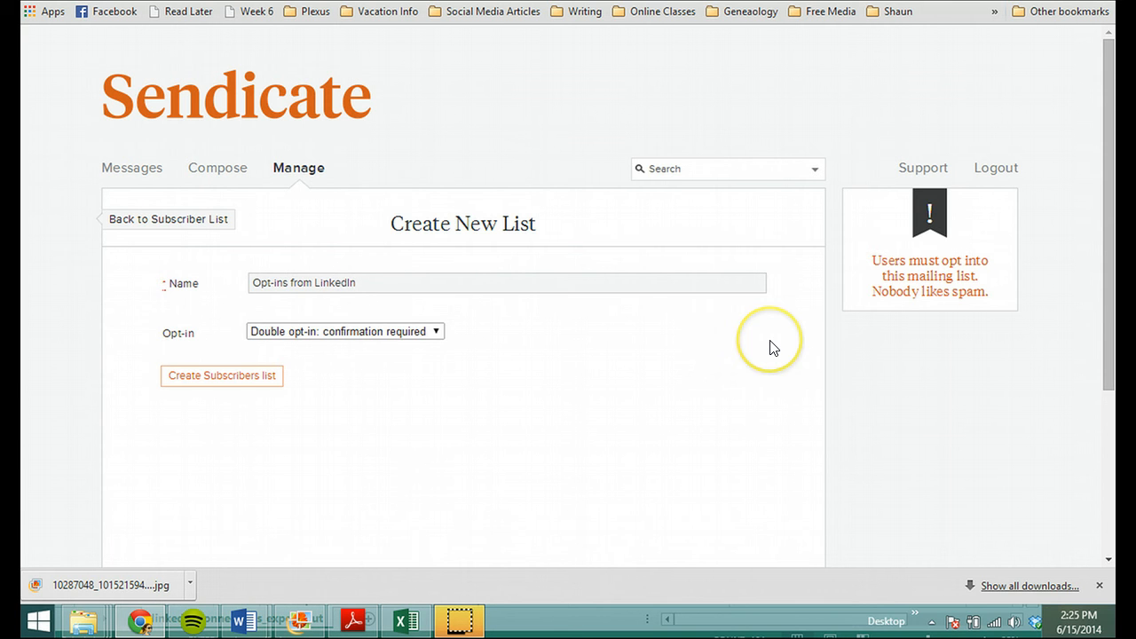
# Step: Set the new list to single opt-in and create it
pyautogui.click(435, 333)
pyautogui.click(434, 363)
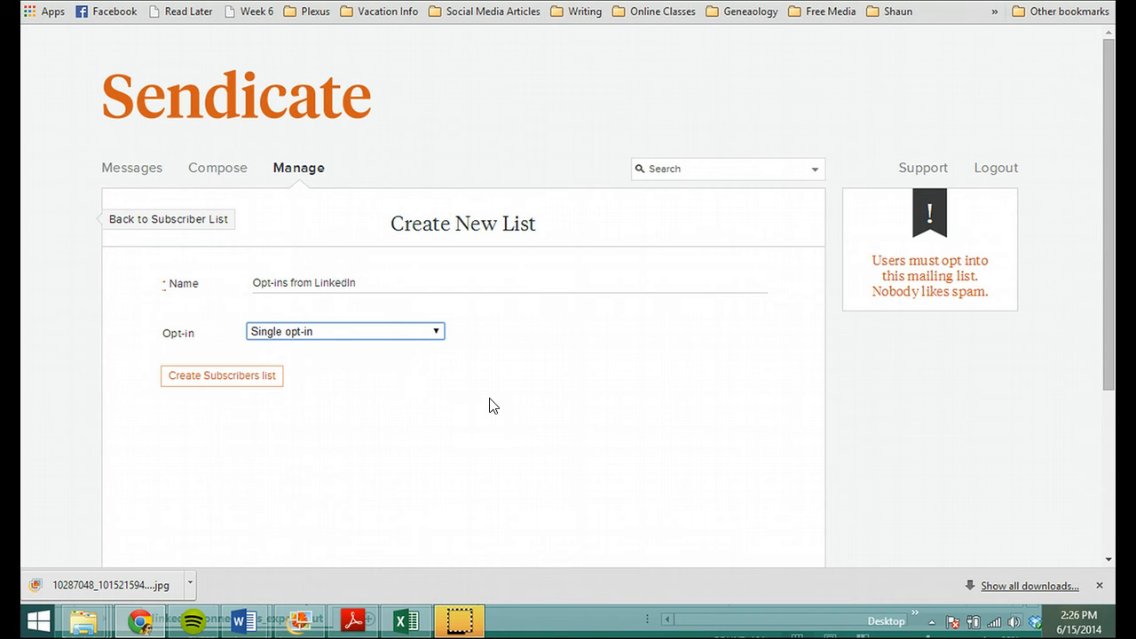
pyautogui.click(257, 381)
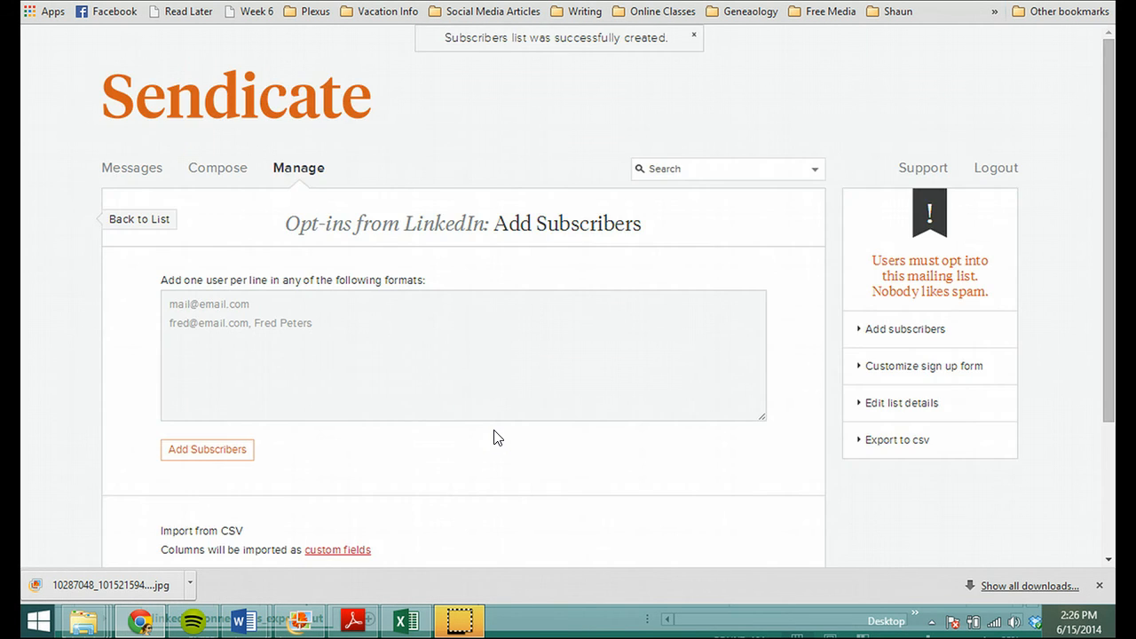
# Step: Open the sign-up form settings of the Opt-ins from LinkedIn list and set the description text to "Thanks for opting in!"
pyautogui.scroll(-2, 497, 436)
pyautogui.scroll(1, 497, 439)
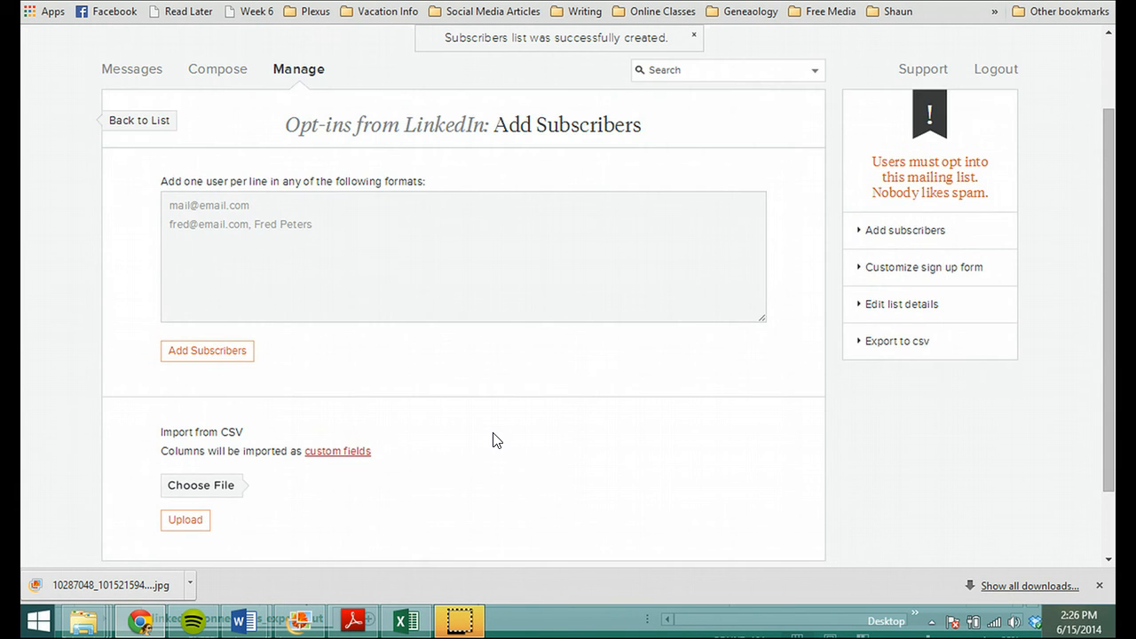
pyautogui.scroll(1, 497, 441)
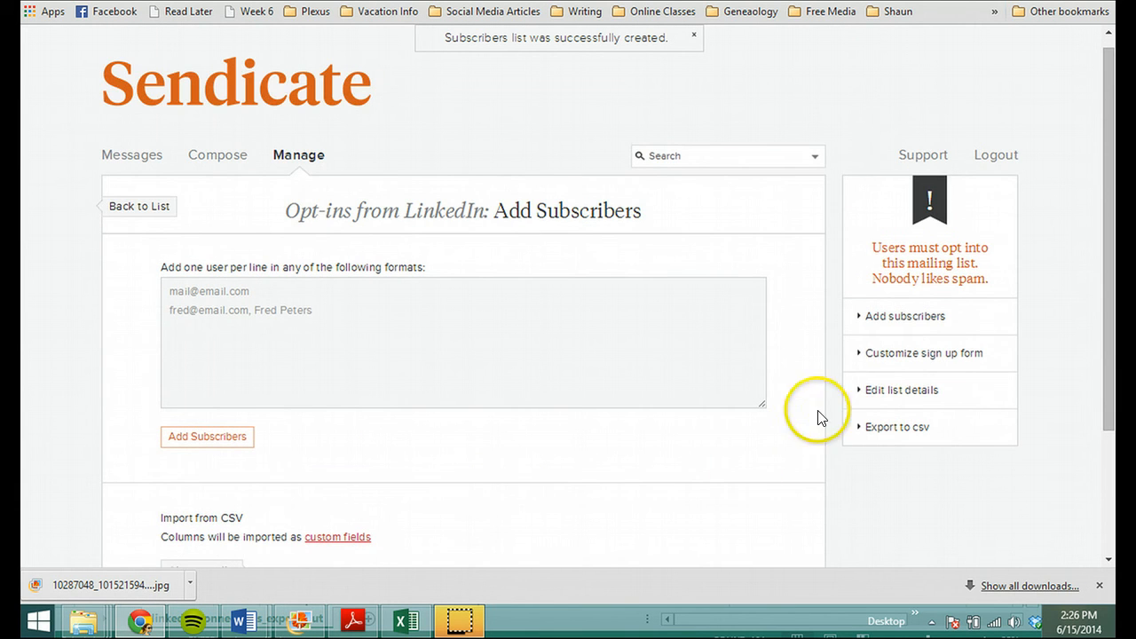
pyautogui.click(898, 365)
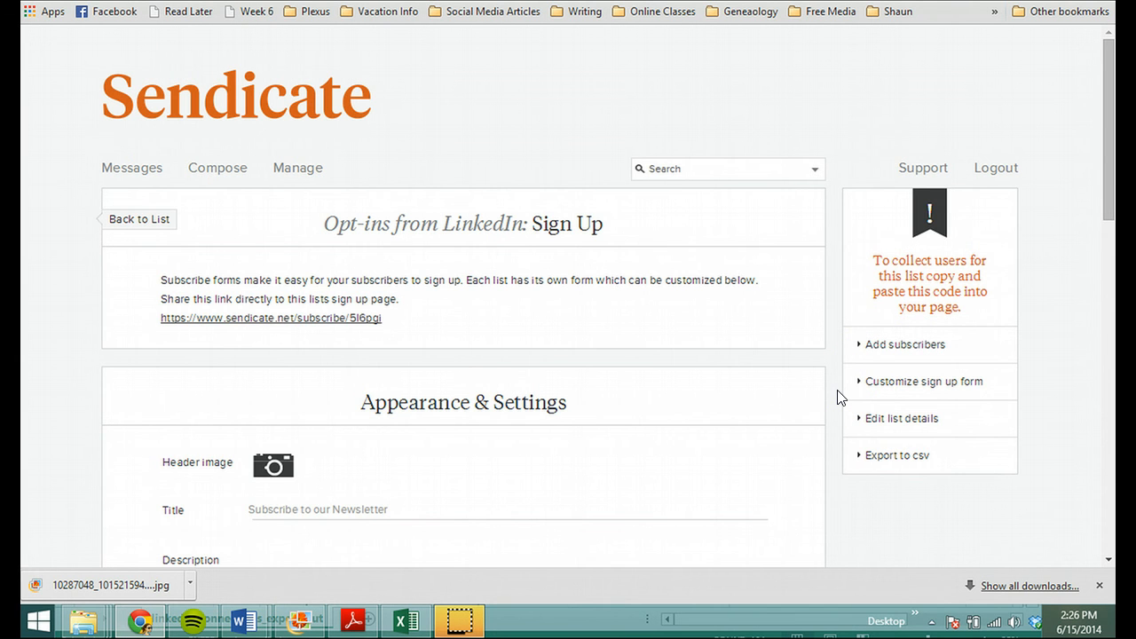
pyautogui.scroll(-2, 841, 397)
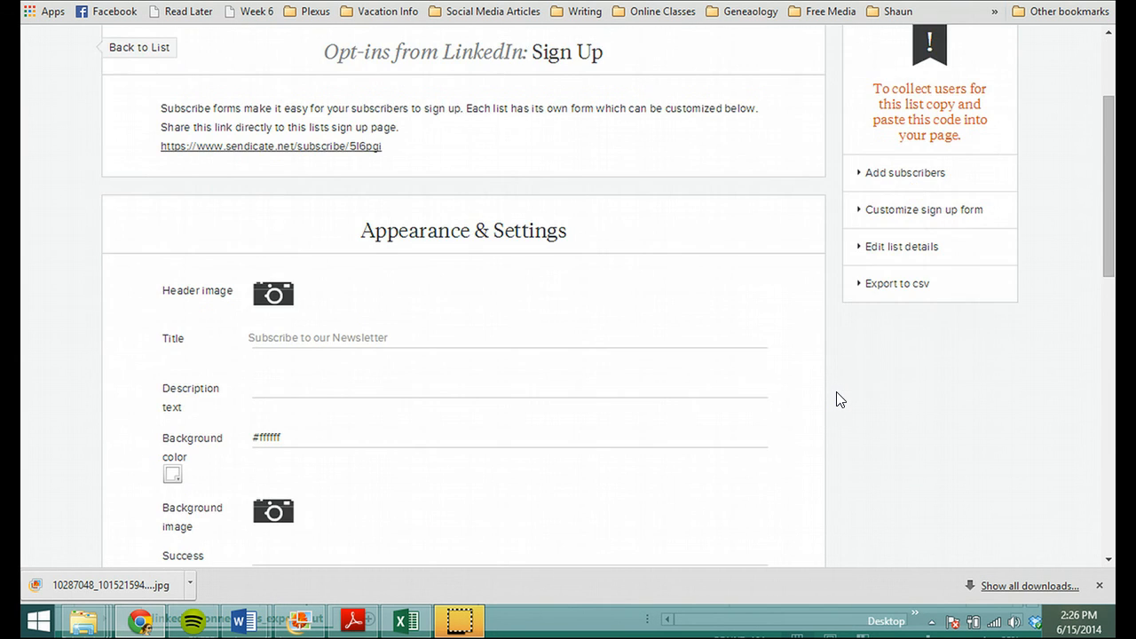
pyautogui.scroll(-1, 841, 399)
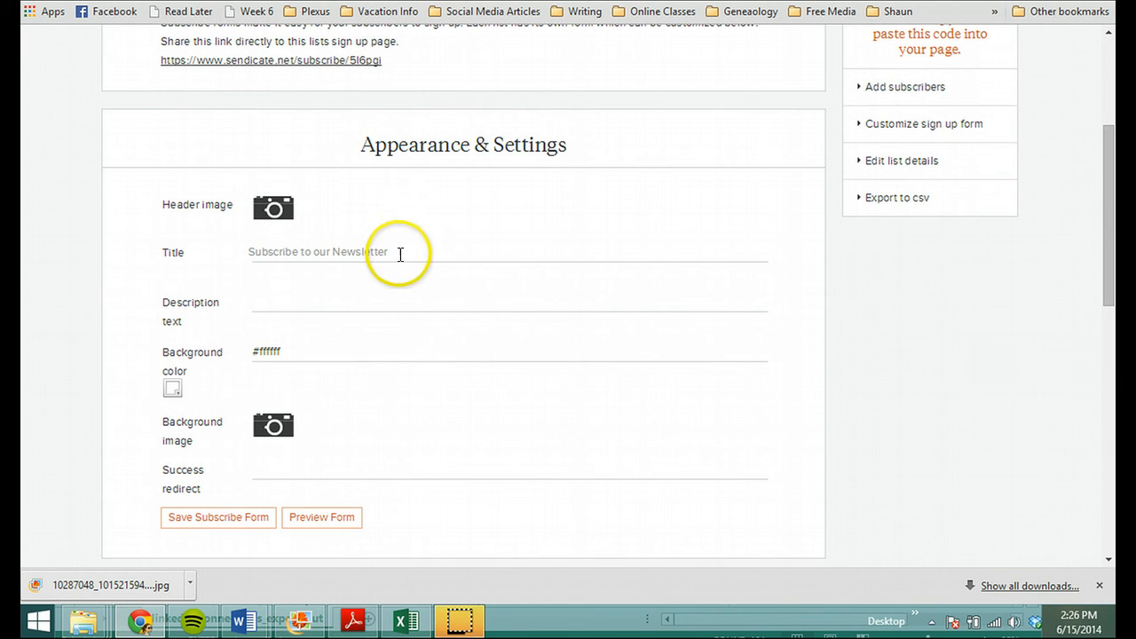
pyautogui.click(376, 298)
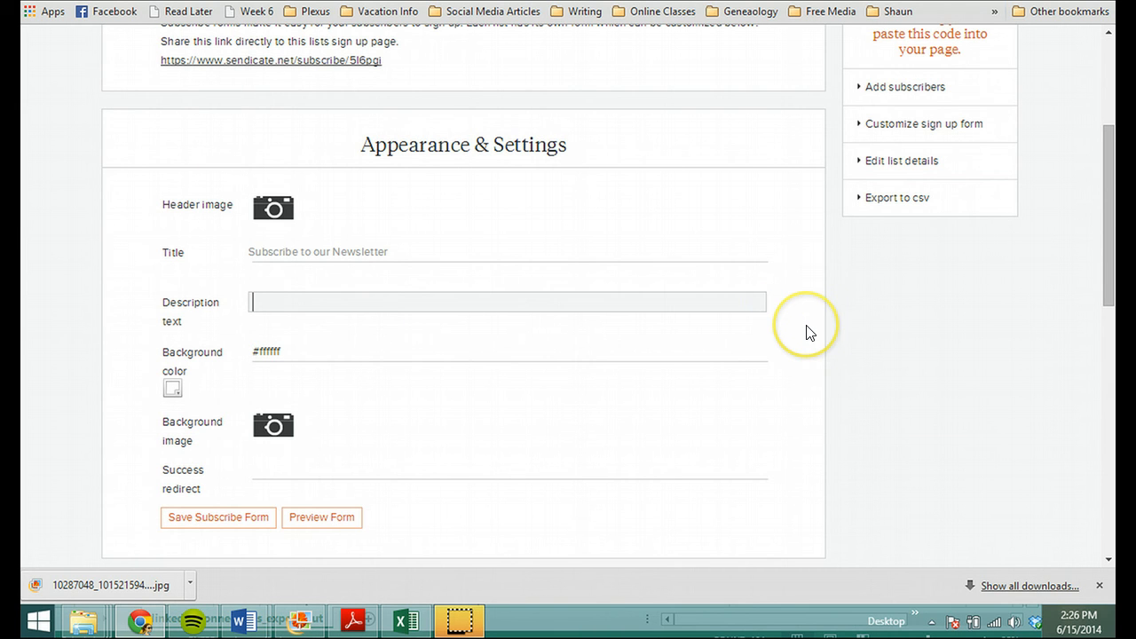
pyautogui.write('Thanks f')
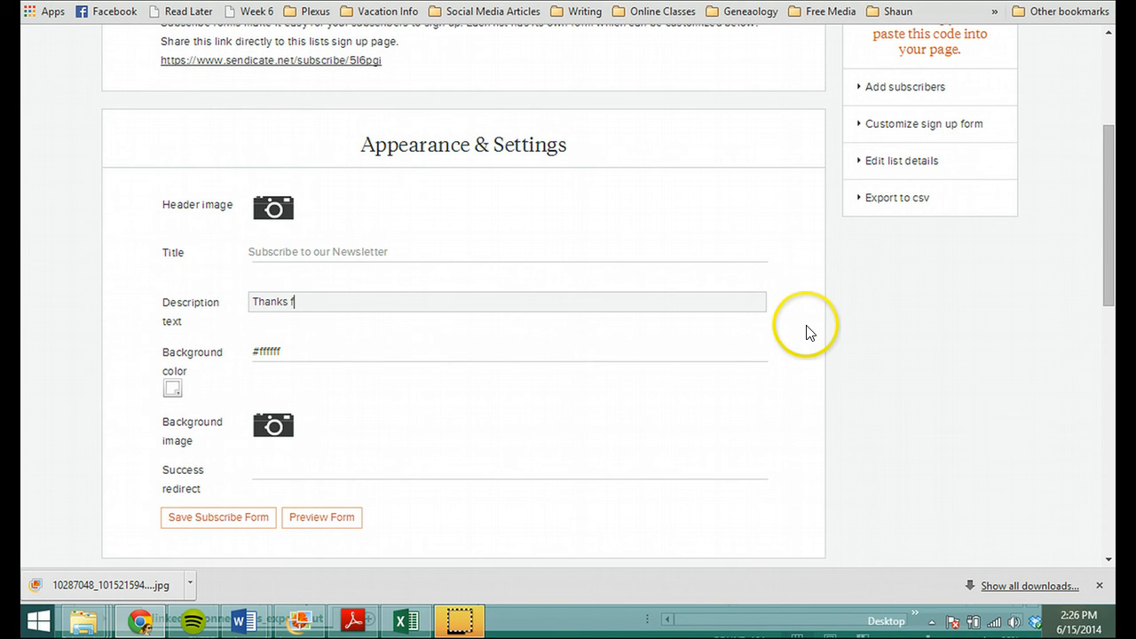
pyautogui.write('or')
pyautogui.write(' s')
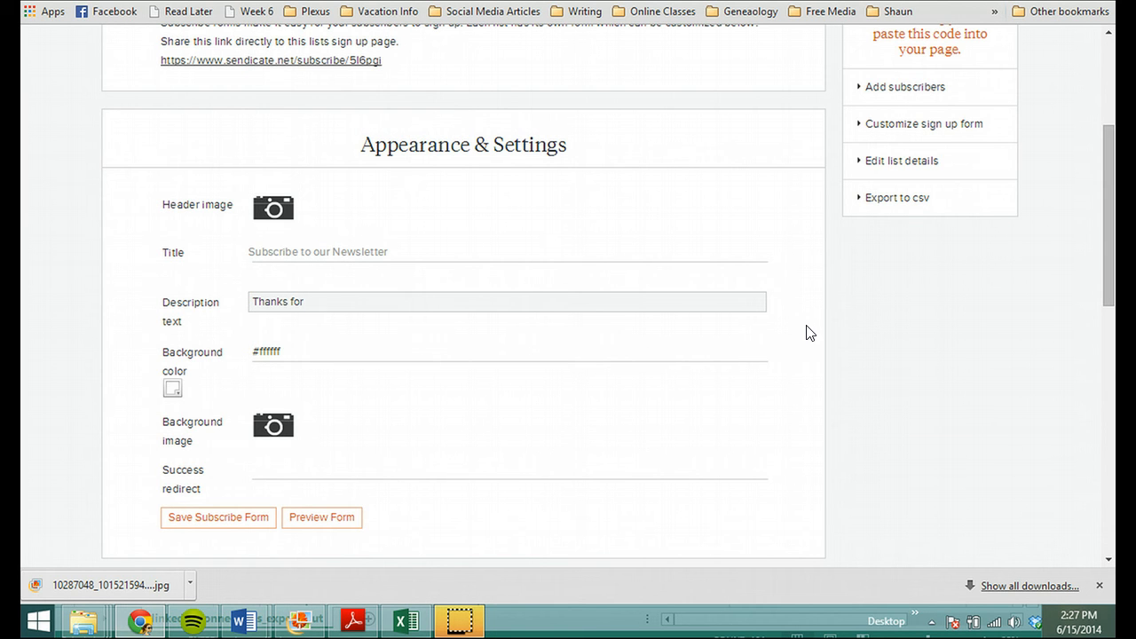
pyautogui.write('opting in!')
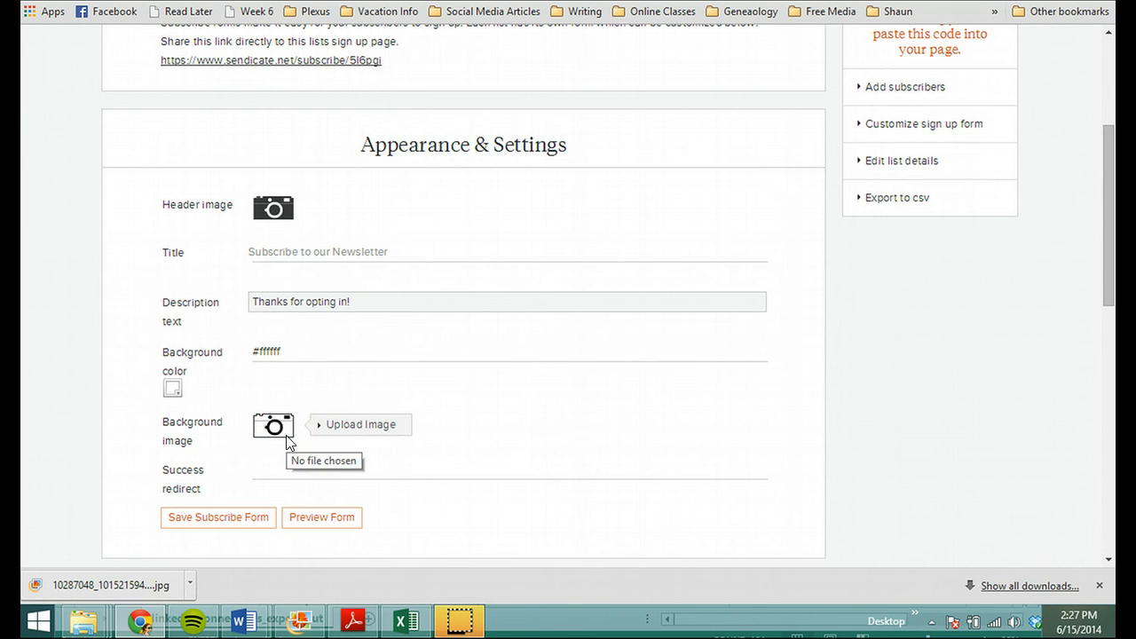
# Step: Preview the sign-up form, return to its settings and save the subscribe form
pyautogui.click(321, 519)
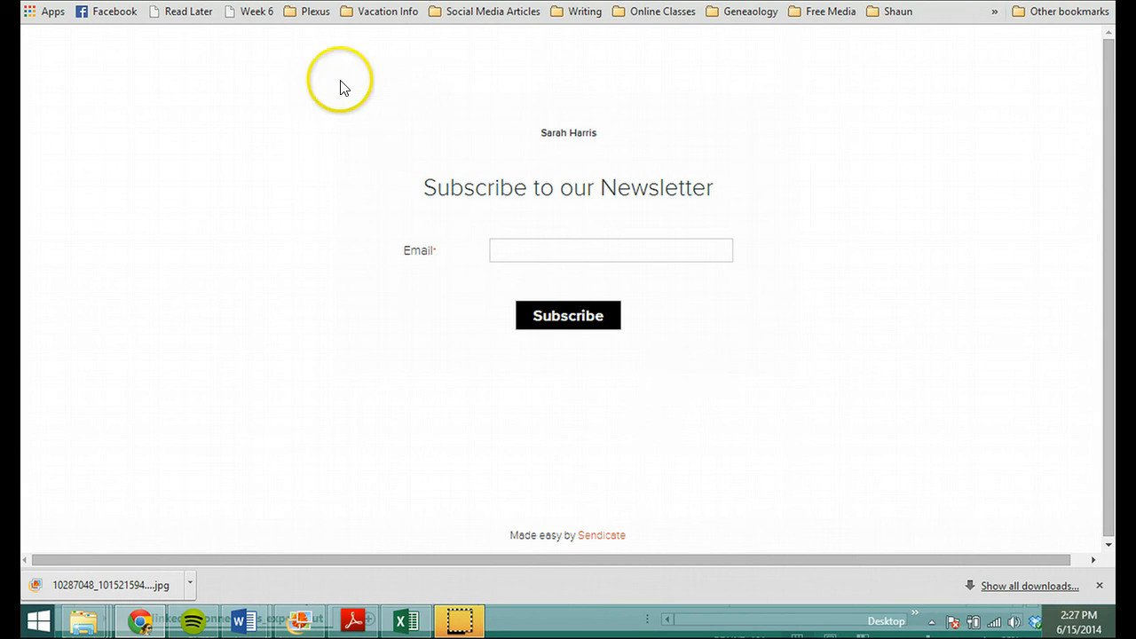
pyautogui.click(306, 0)
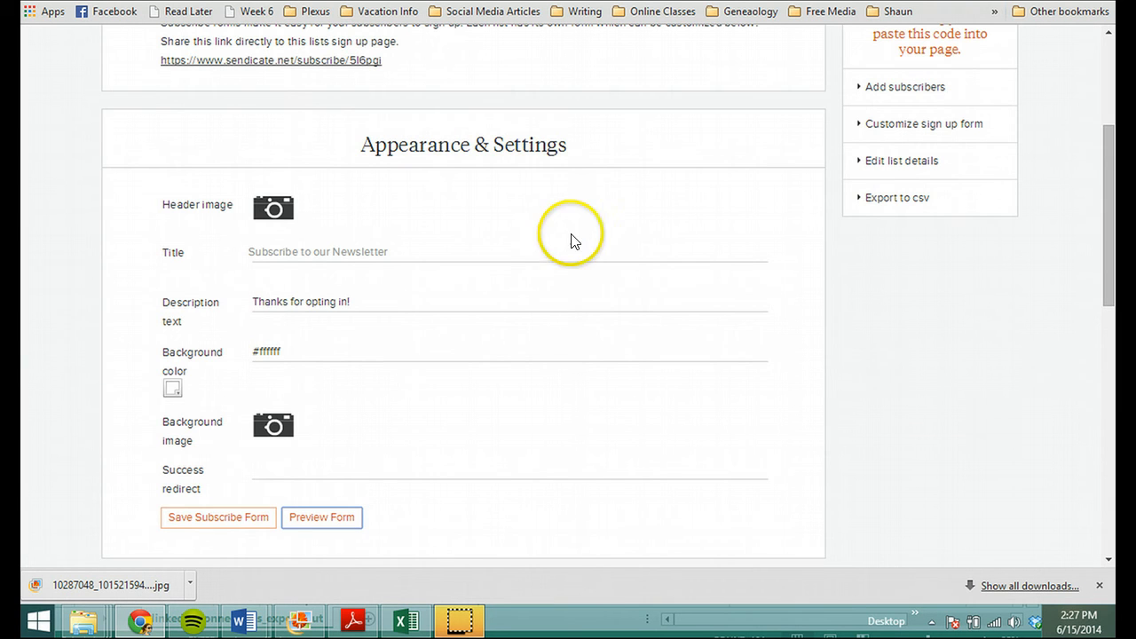
pyautogui.click(260, 517)
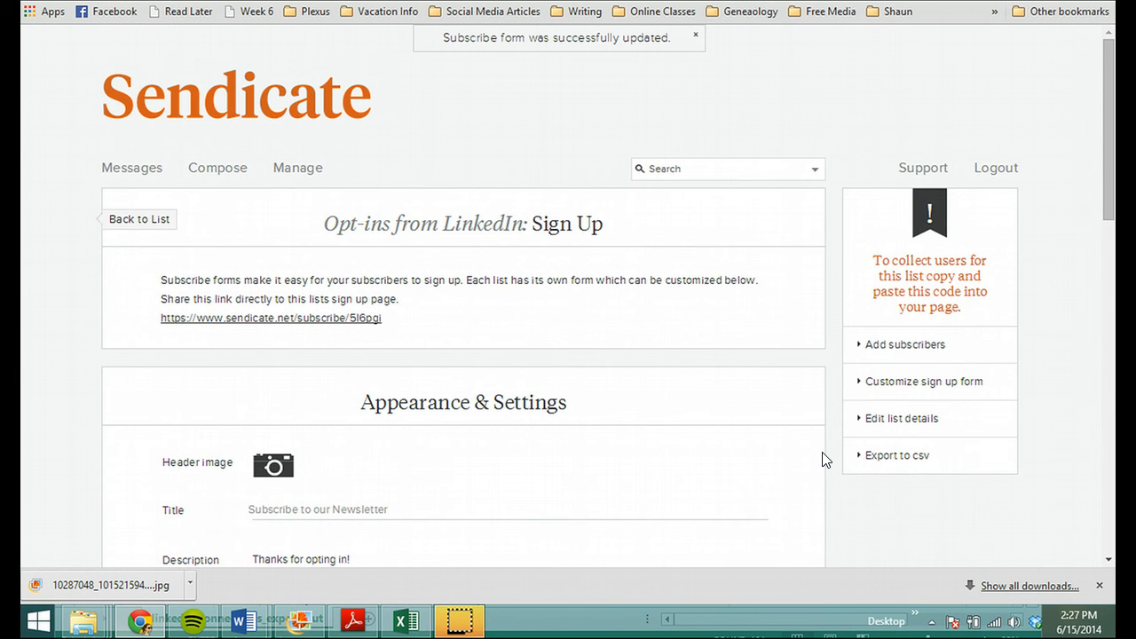
pyautogui.click(808, 465)
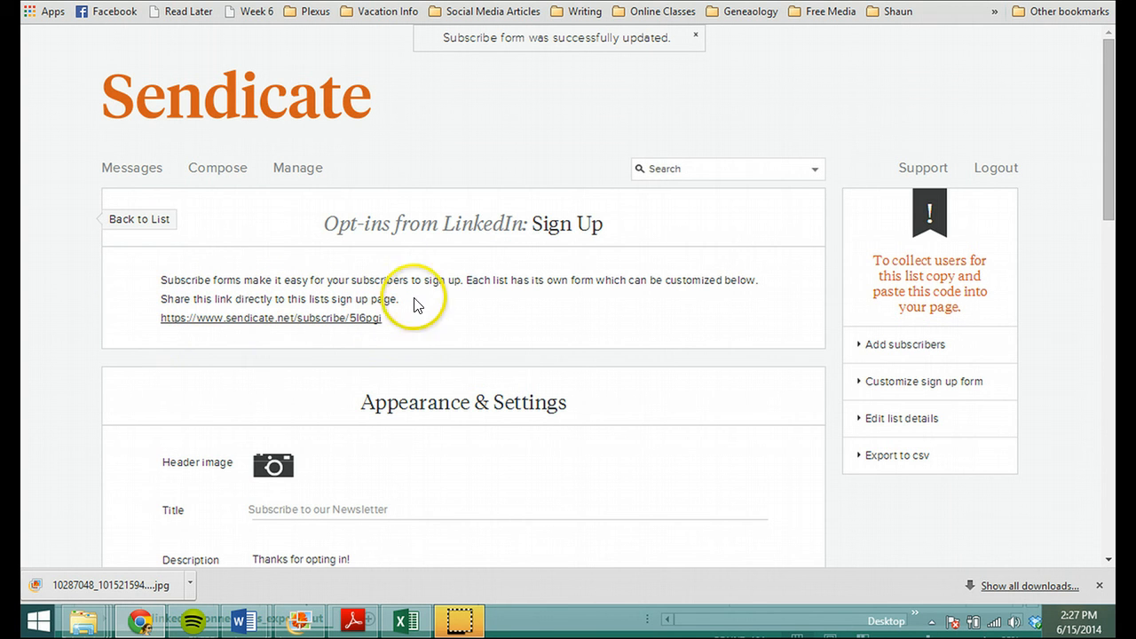
# Step: Copy the link address of the list's sign-up page and reopen the "We're Having A Party!" draft for editing
pyautogui.rightClick(216, 327)
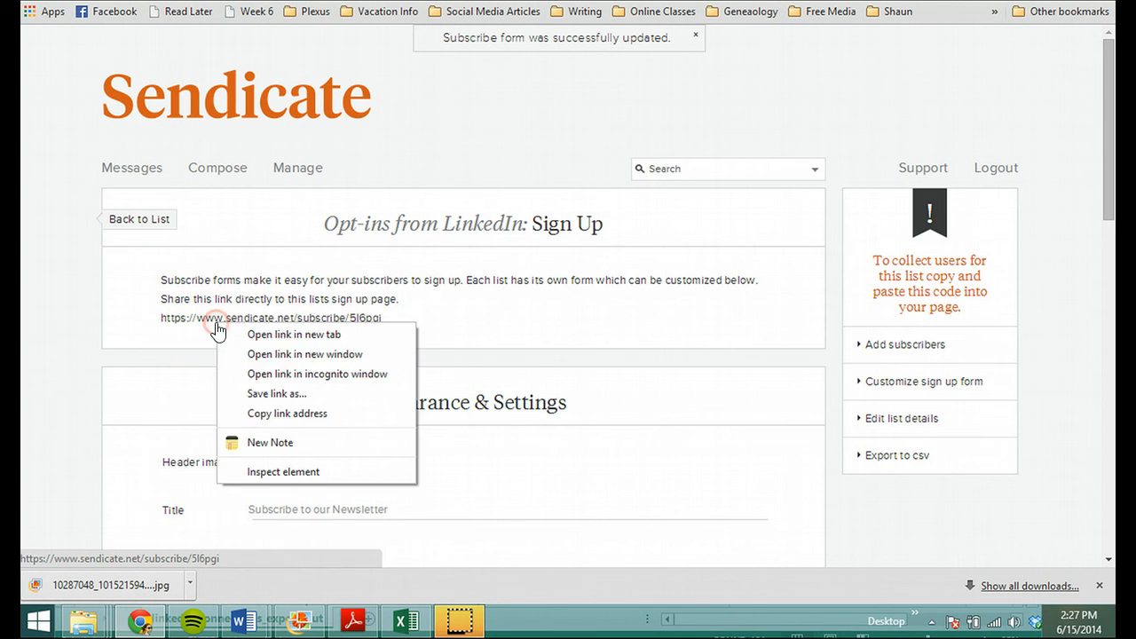
pyautogui.click(270, 415)
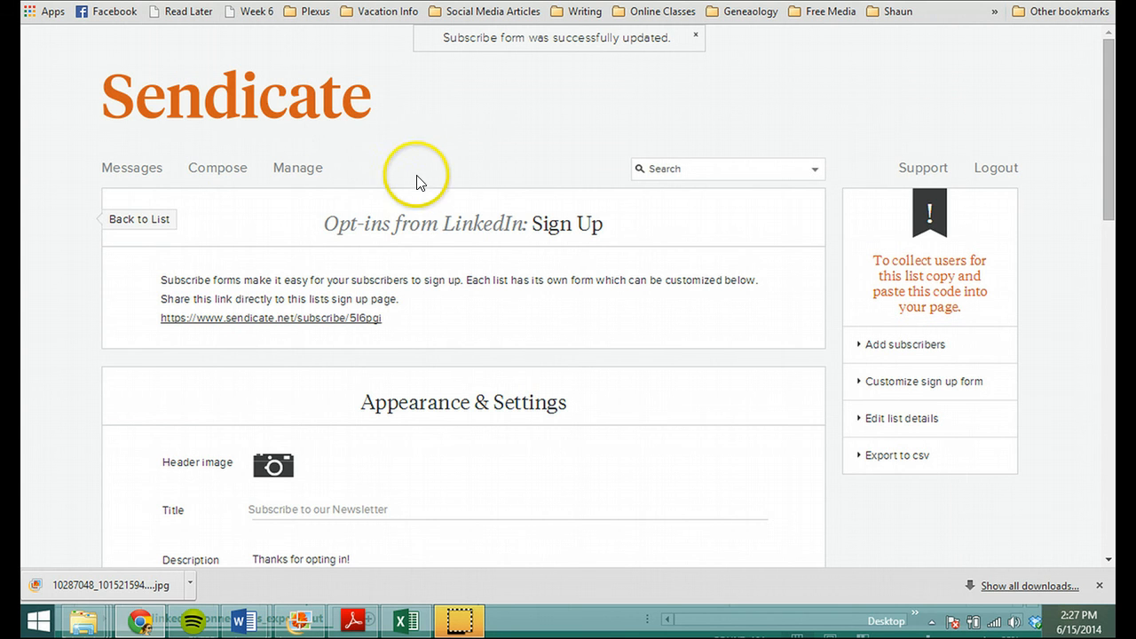
pyautogui.click(211, 175)
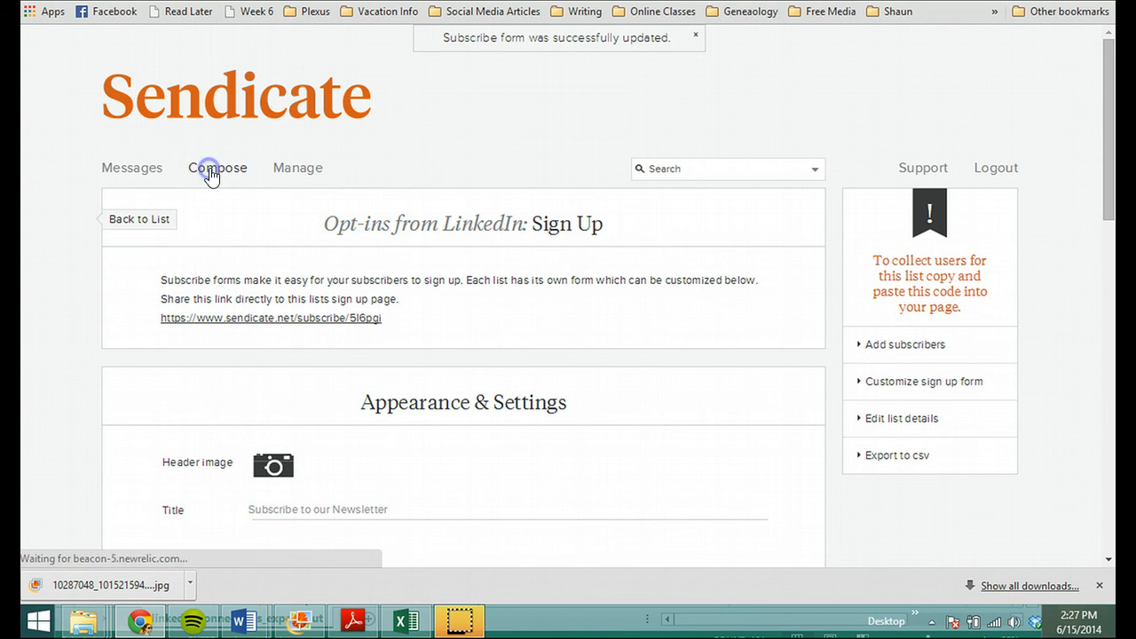
pyautogui.click(142, 177)
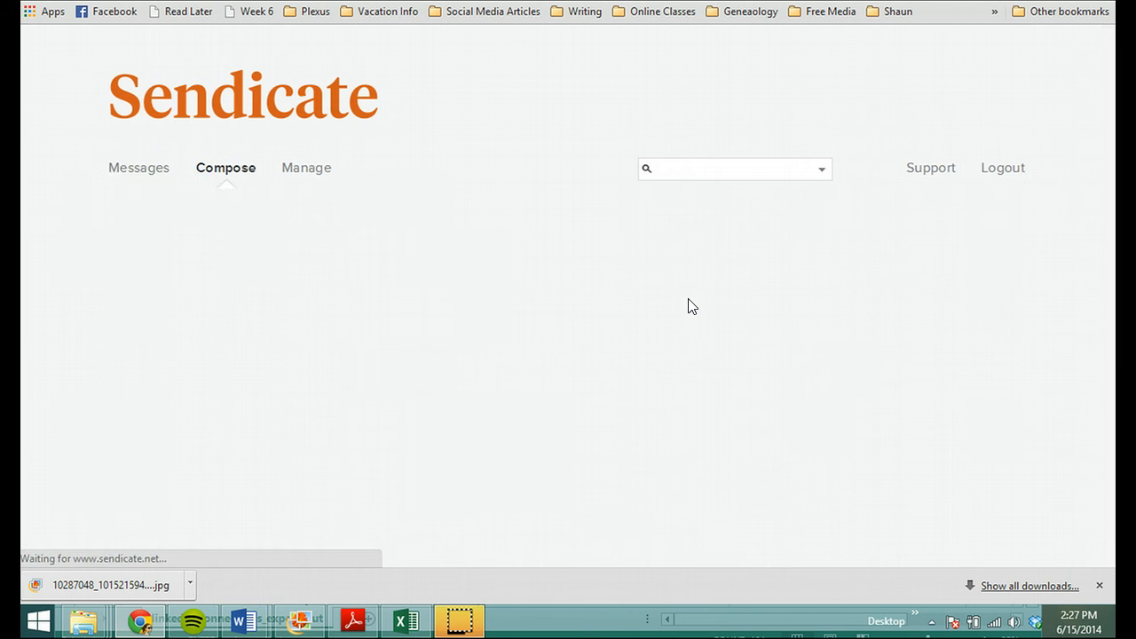
# Step: Link the text "Click here to sign up for email updates" under Contact Information to the copied sign-up page address
pyautogui.scroll(-10, 845, 316)
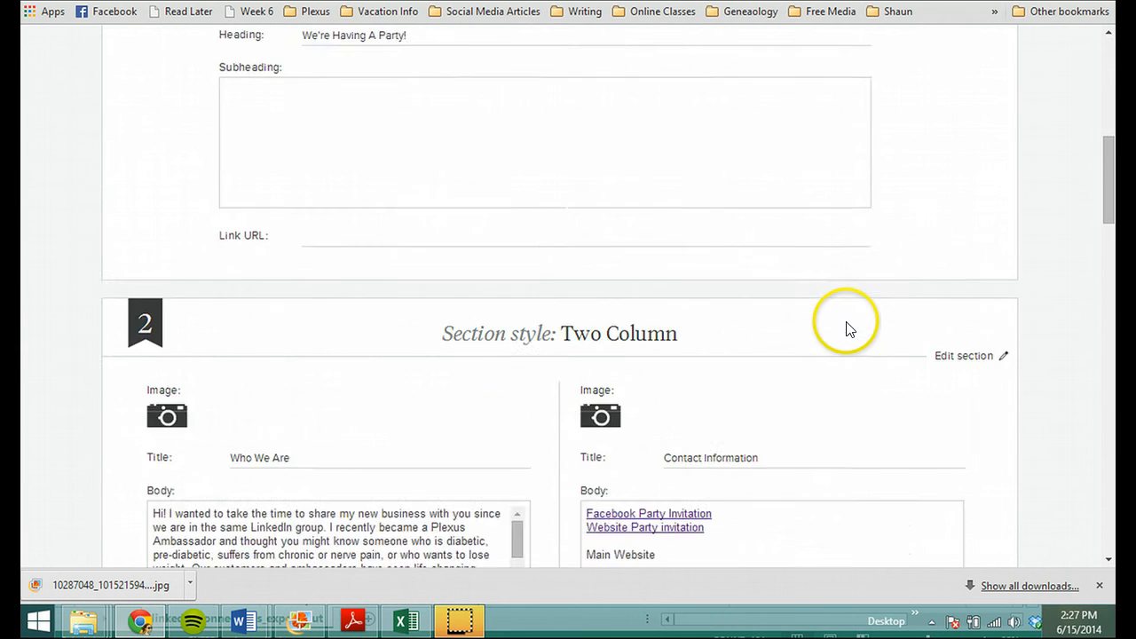
pyautogui.moveTo(779, 239); pyautogui.dragTo(571, 238)
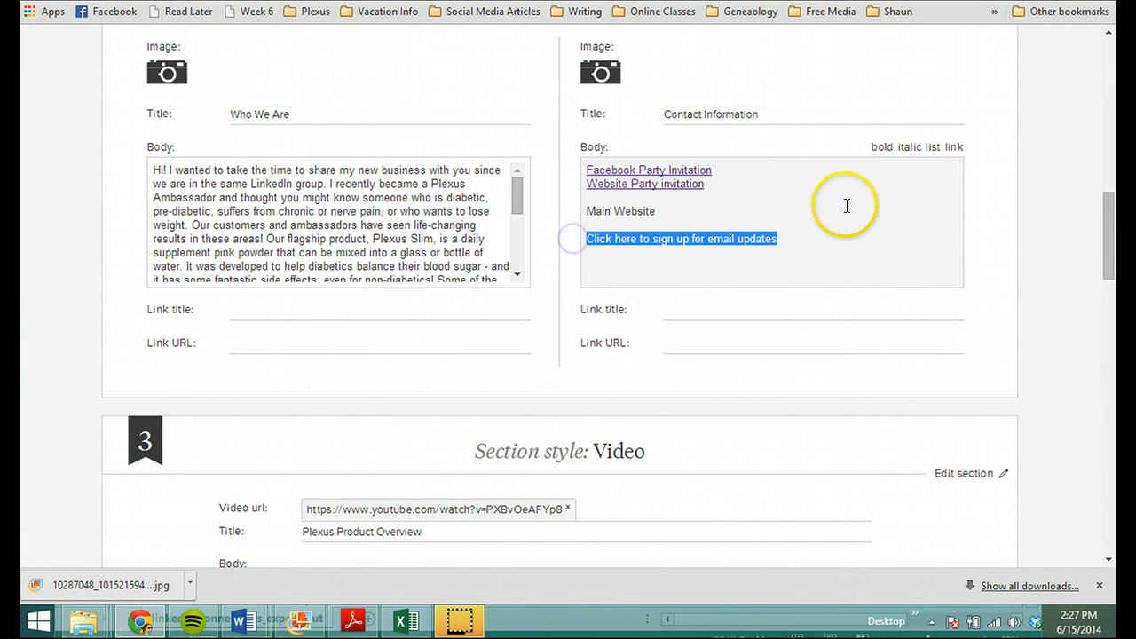
pyautogui.click(953, 148)
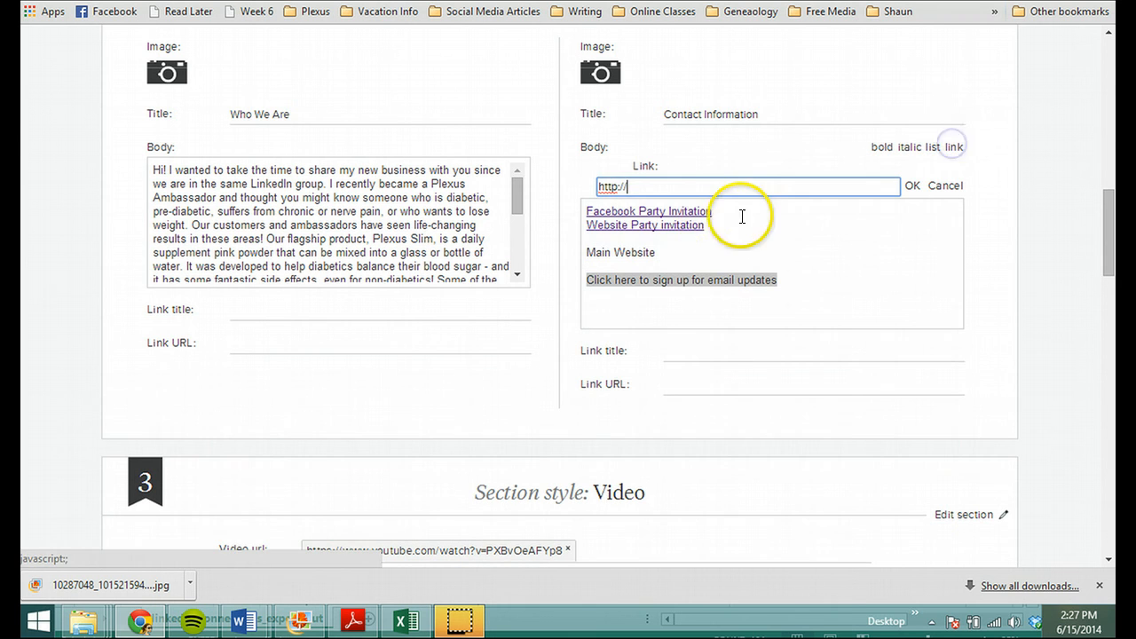
pyautogui.moveTo(723, 183); pyautogui.dragTo(604, 185)
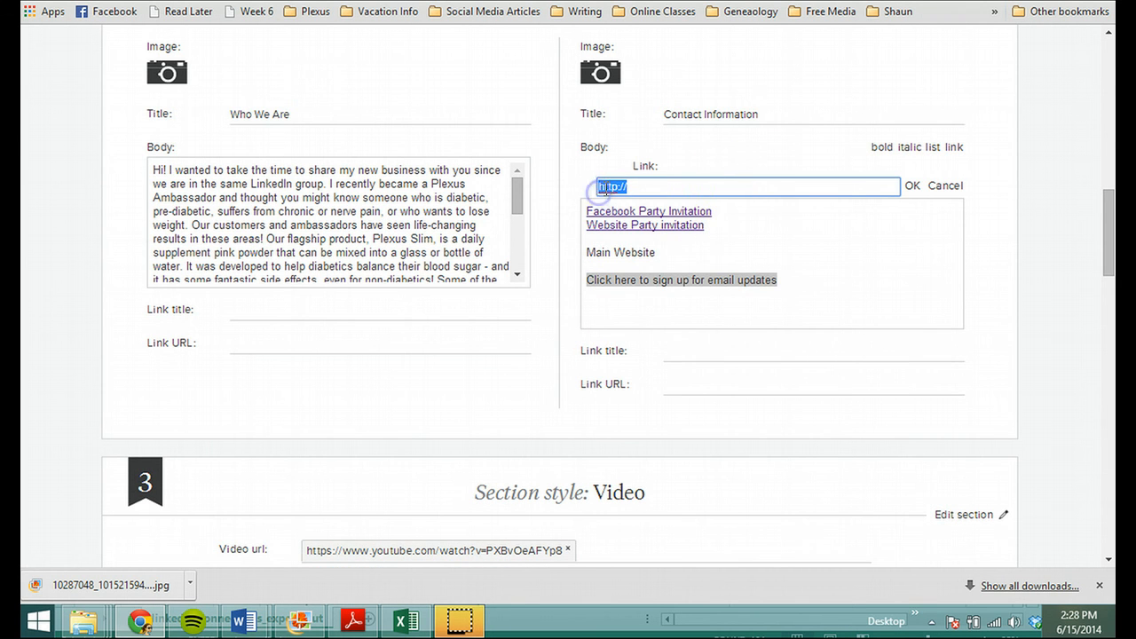
pyautogui.rightClick(603, 186)
pyautogui.click(647, 377)
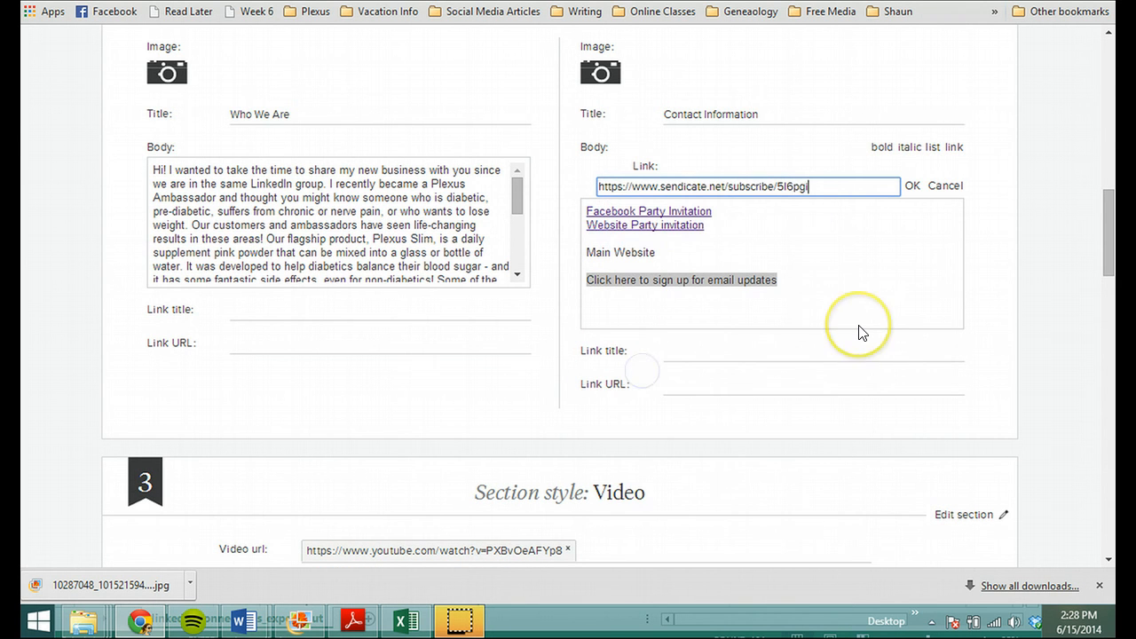
pyautogui.press('Return')
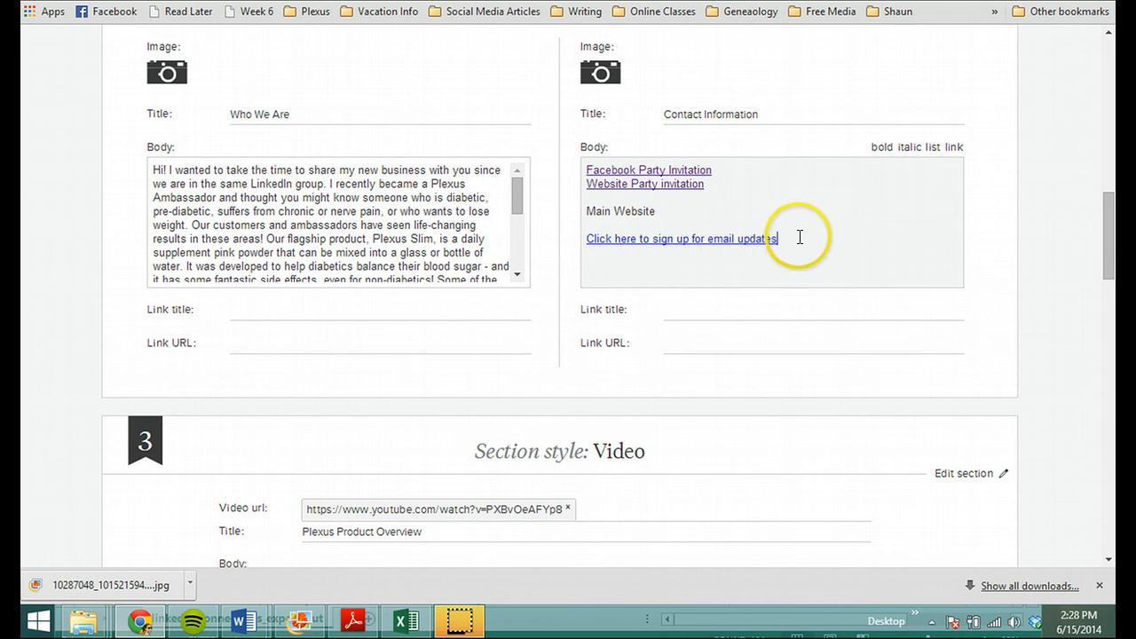
# Step: Test the email updates link by opening it in a new tab, and return to the draft
pyautogui.rightClick(740, 245)
pyautogui.rightClick(714, 281)
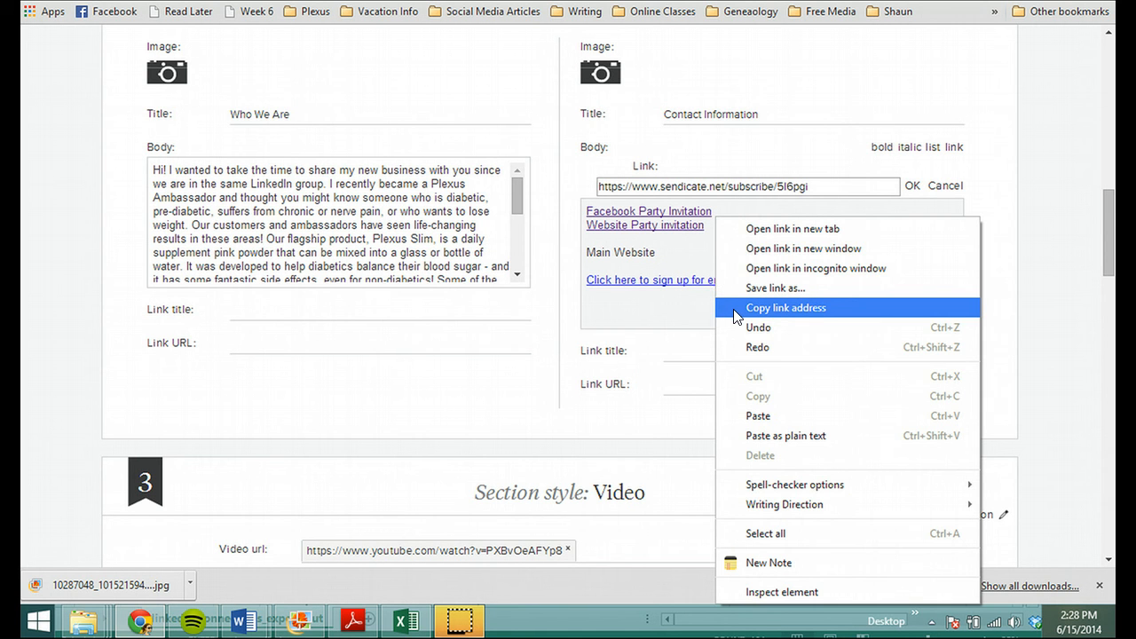
pyautogui.click(741, 230)
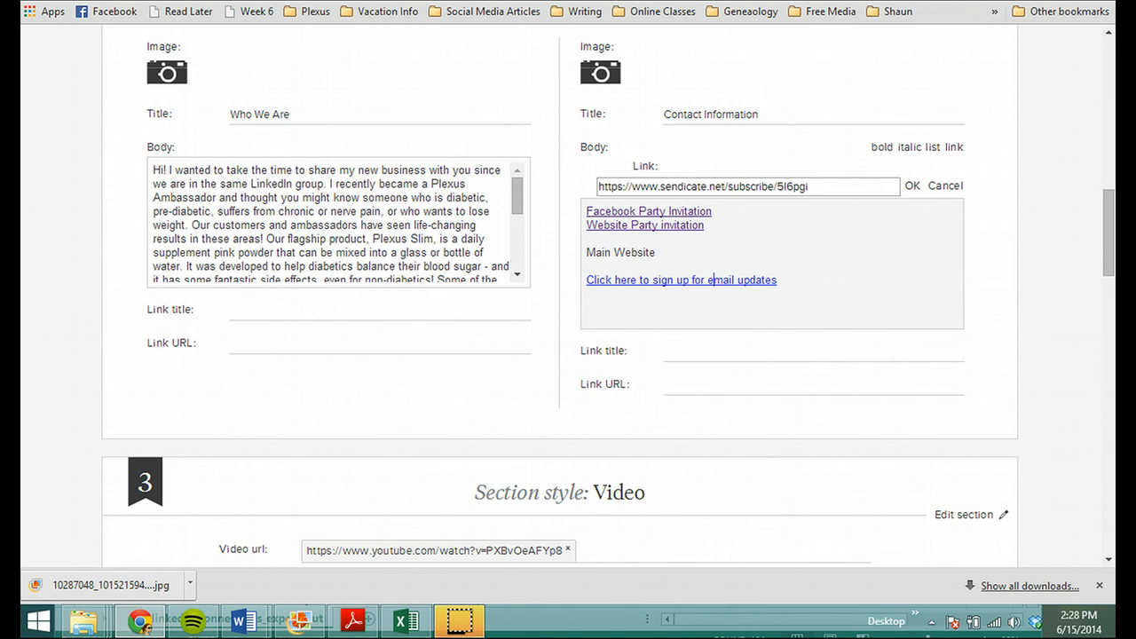
pyautogui.click(399, 2)
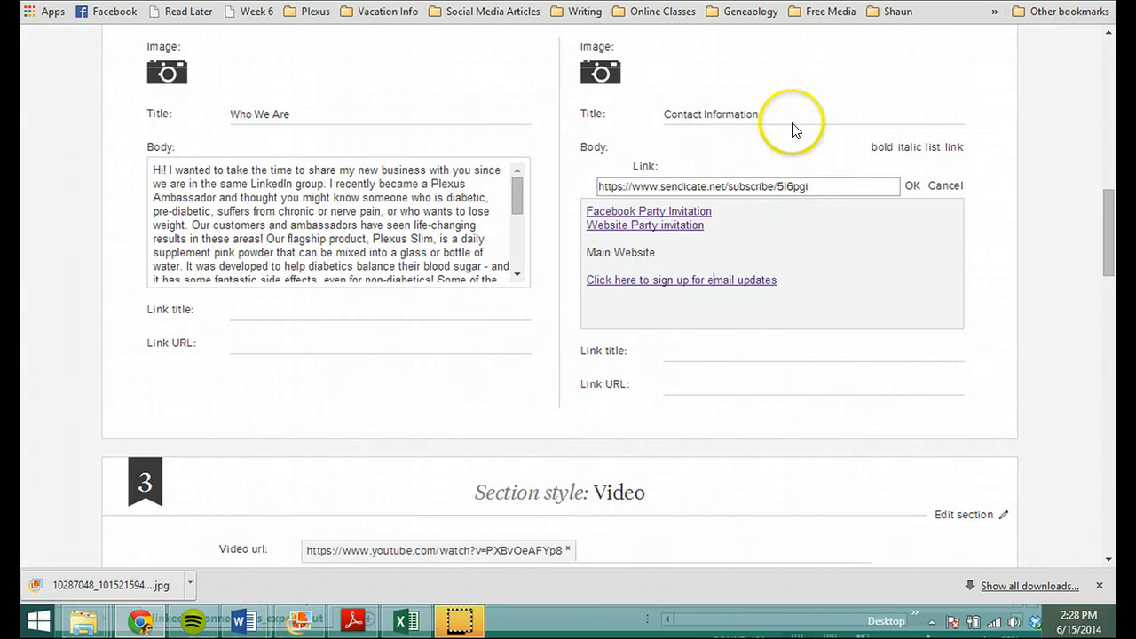
pyautogui.scroll(-10, 845, 342)
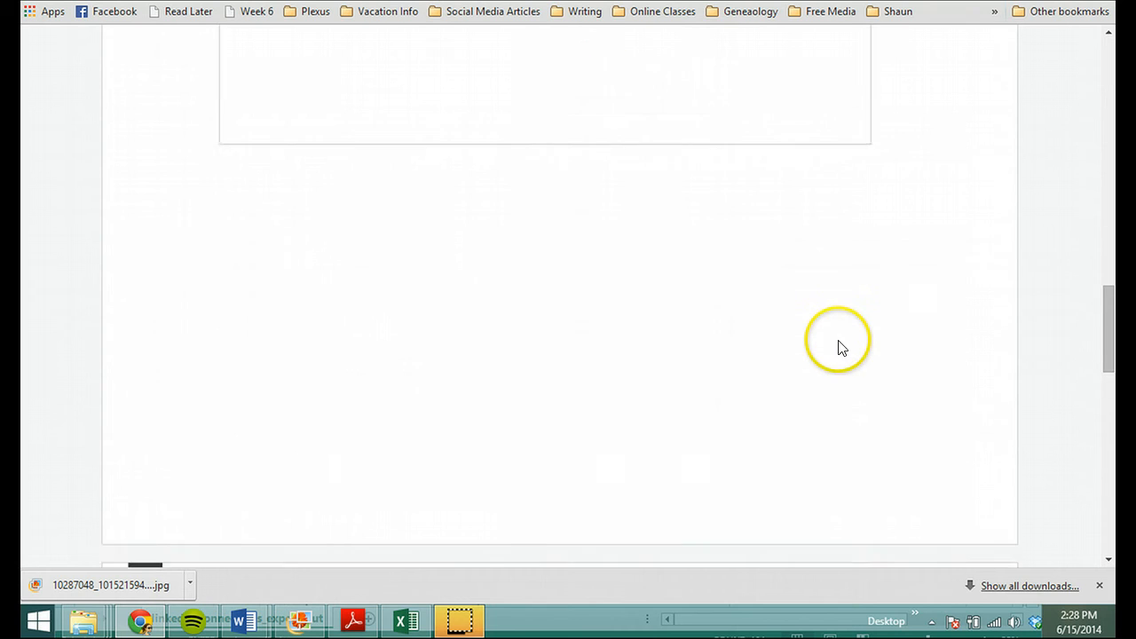
# Step: Preview the finished party e-mail and send the final version to the LinkedIn Import list, confirming the send
pyautogui.scroll(-10, 842, 342)
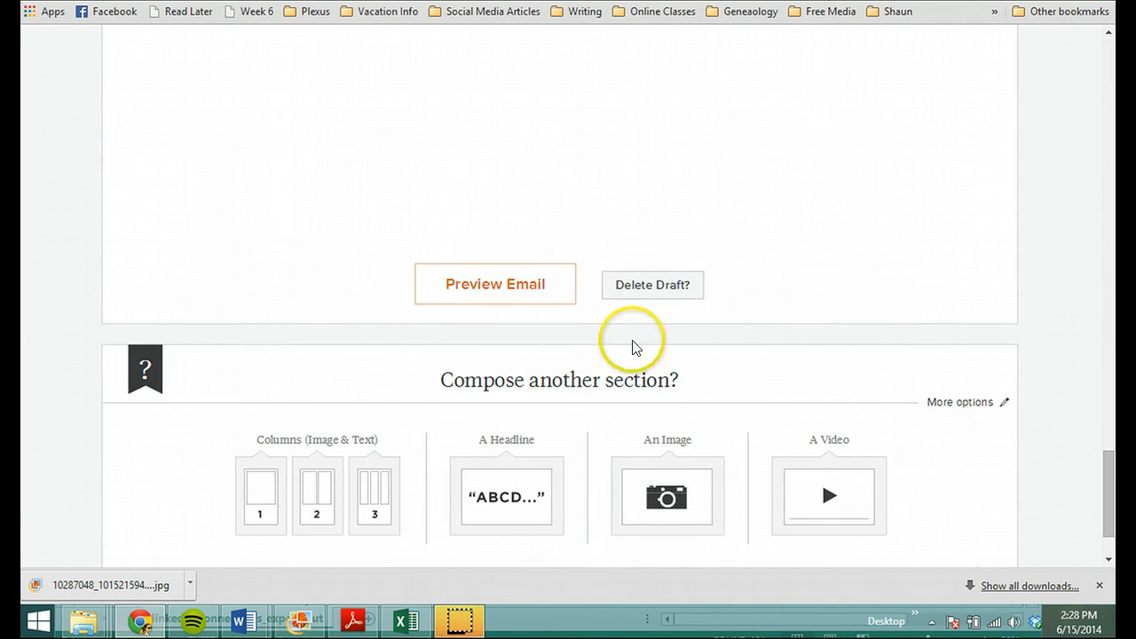
pyautogui.click(511, 286)
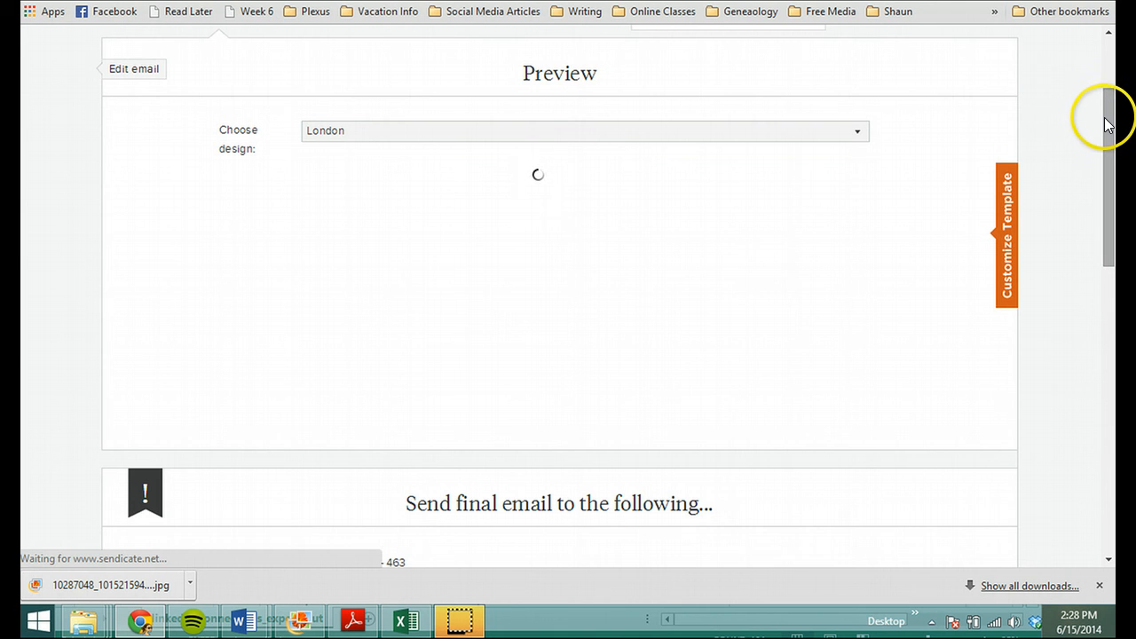
pyautogui.moveTo(1106, 108); pyautogui.dragTo(1037, 416)
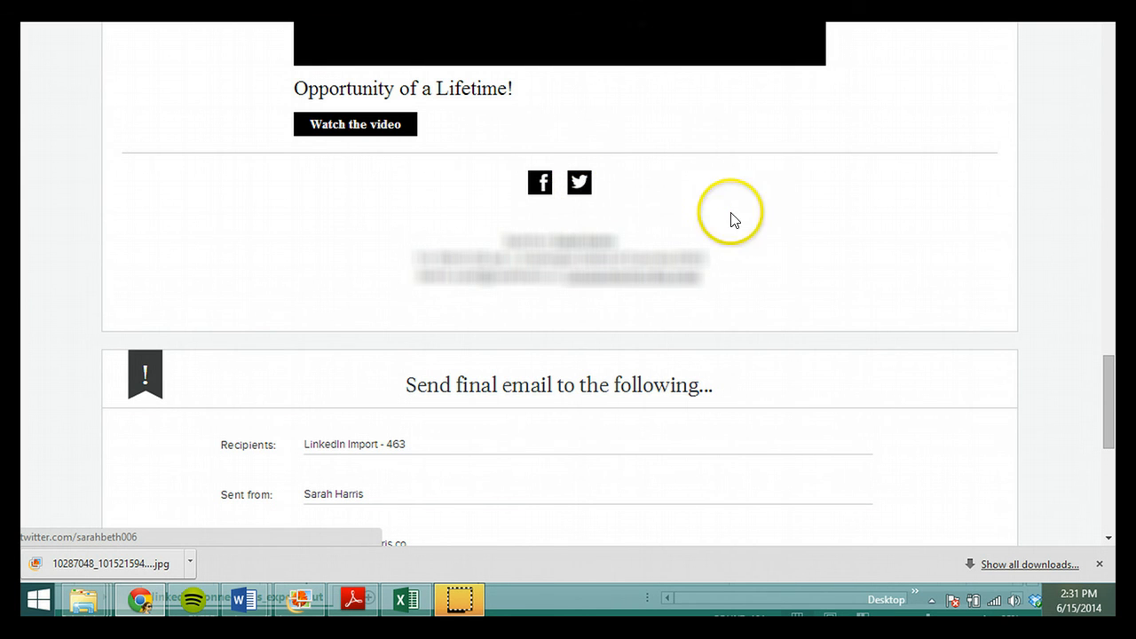
pyautogui.scroll(-3, 787, 248)
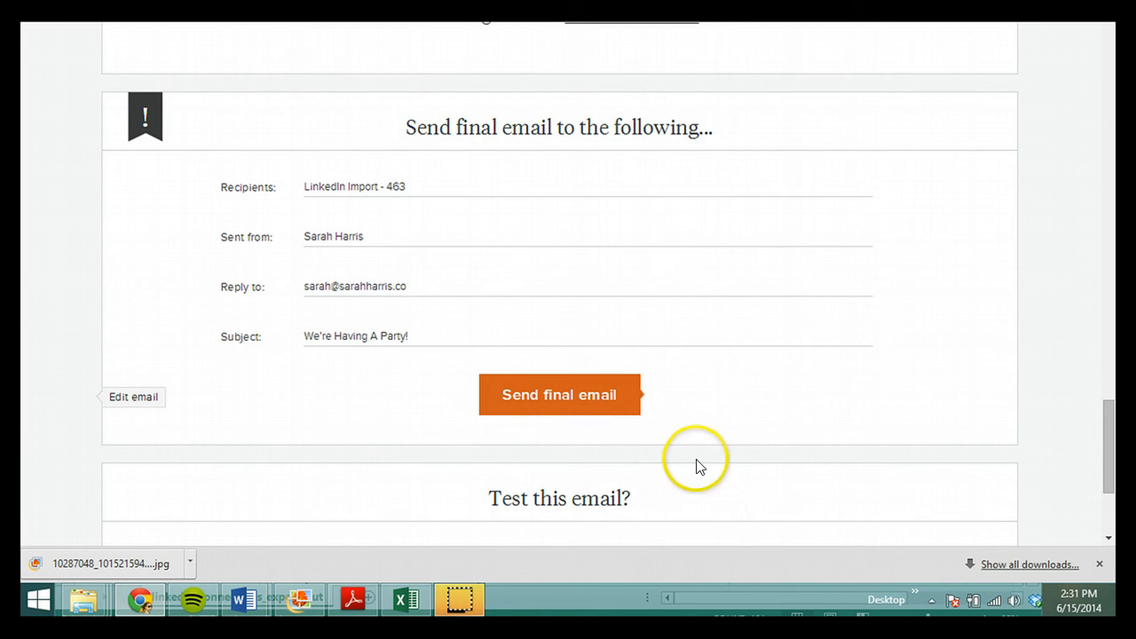
pyautogui.click(581, 410)
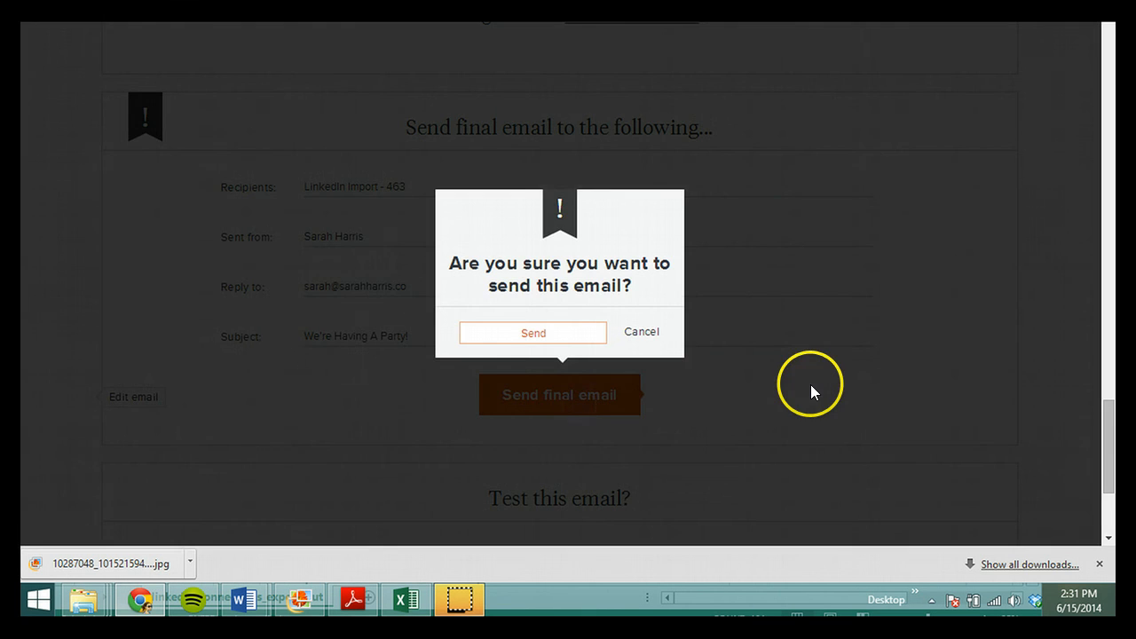
pyautogui.click(544, 343)
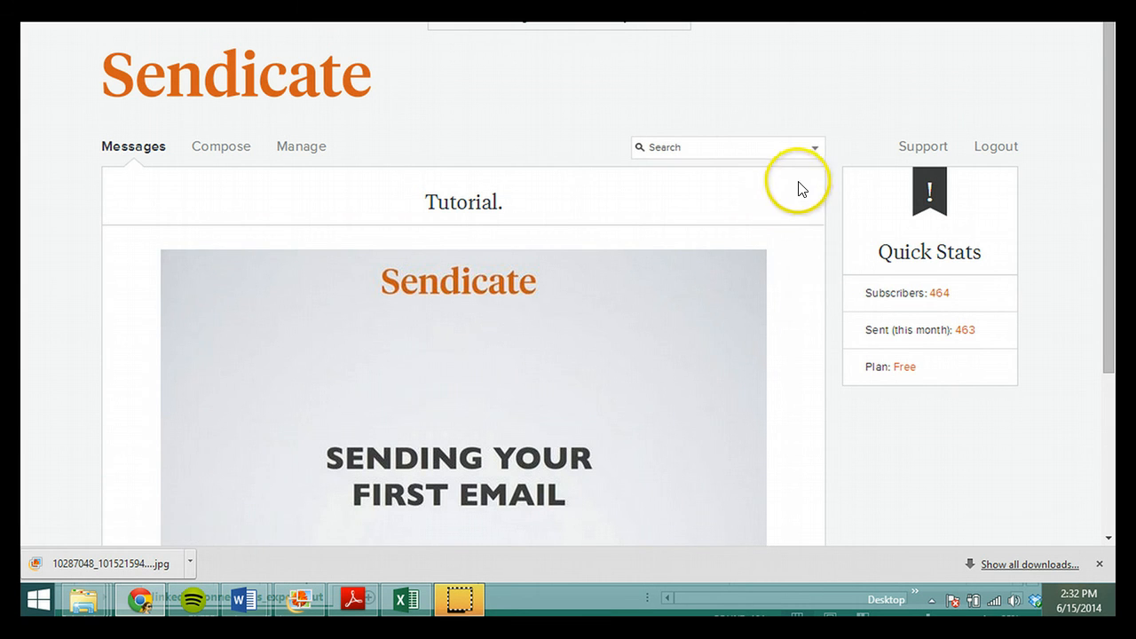
# Step: Delete the LinkedIn Import list from the subscriber lists through its list details, confirm the deletion and refresh the lists page
pyautogui.moveTo(919, 162)
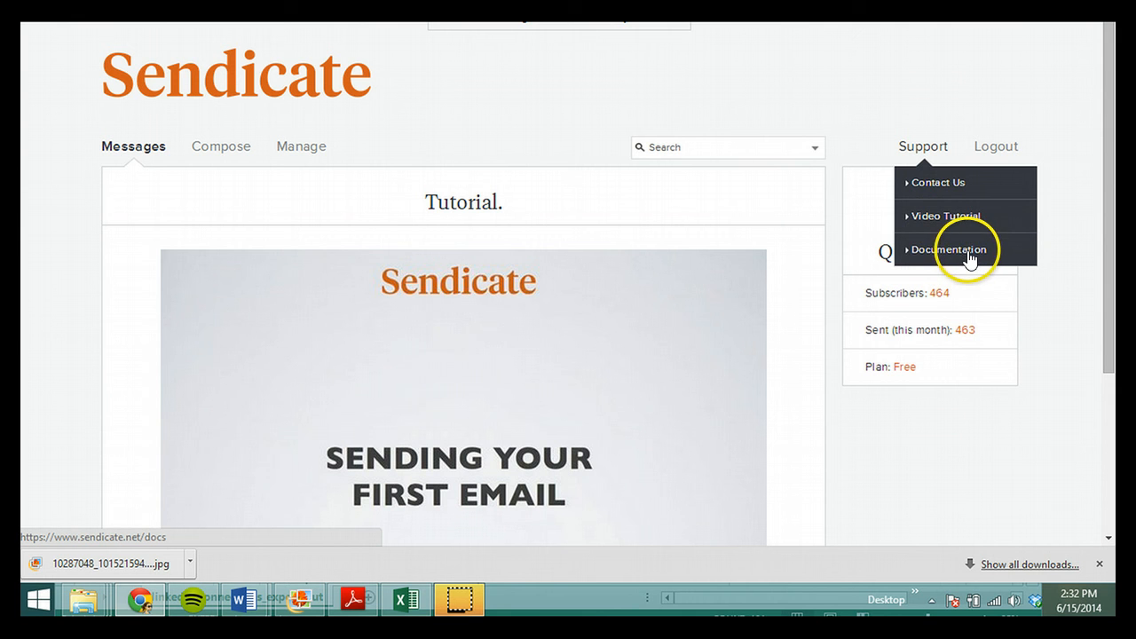
pyautogui.click(937, 300)
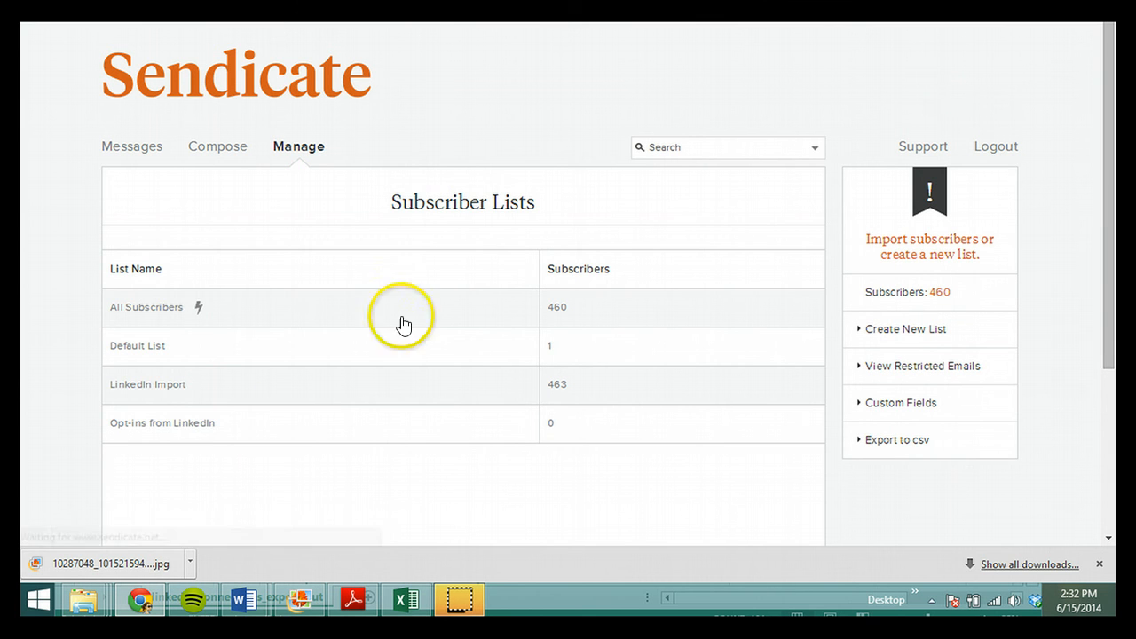
pyautogui.click(171, 390)
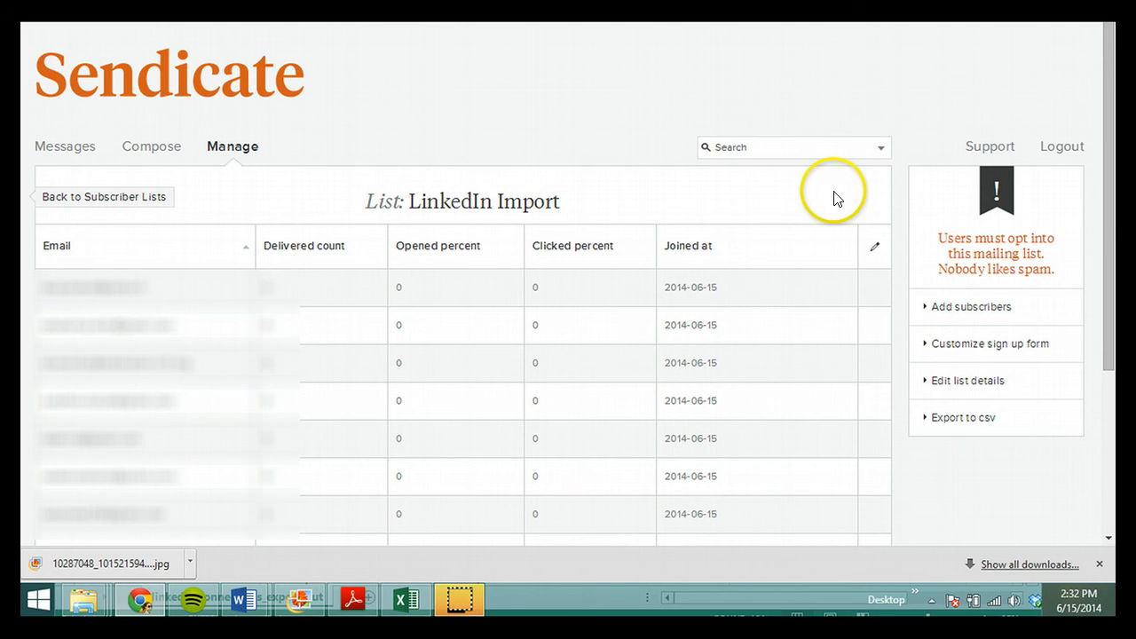
pyautogui.click(973, 391)
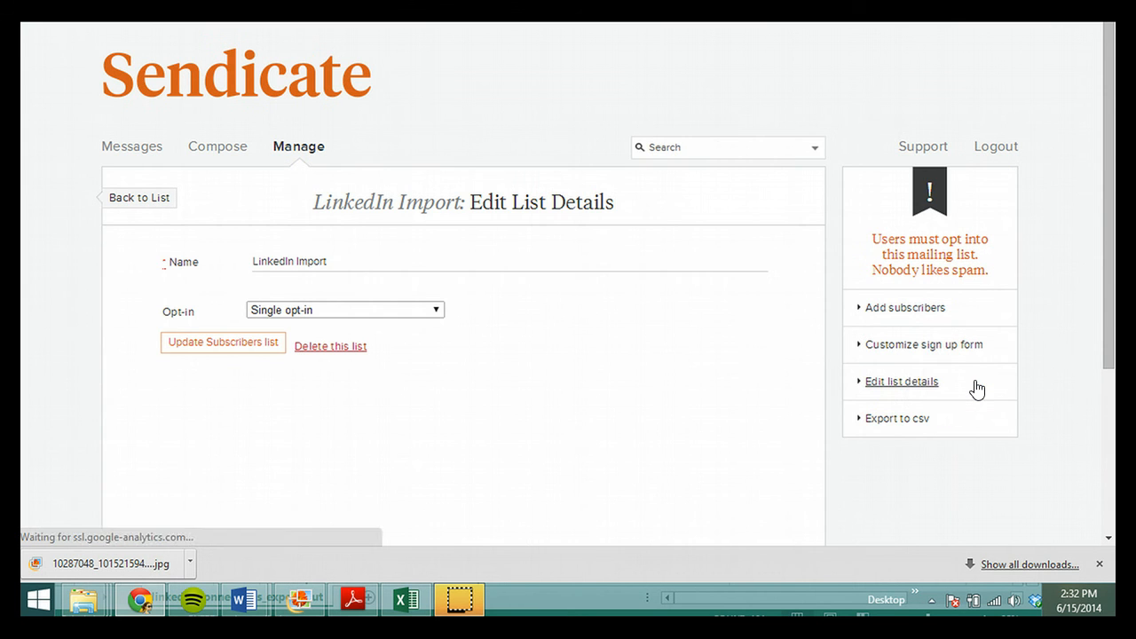
pyautogui.click(342, 349)
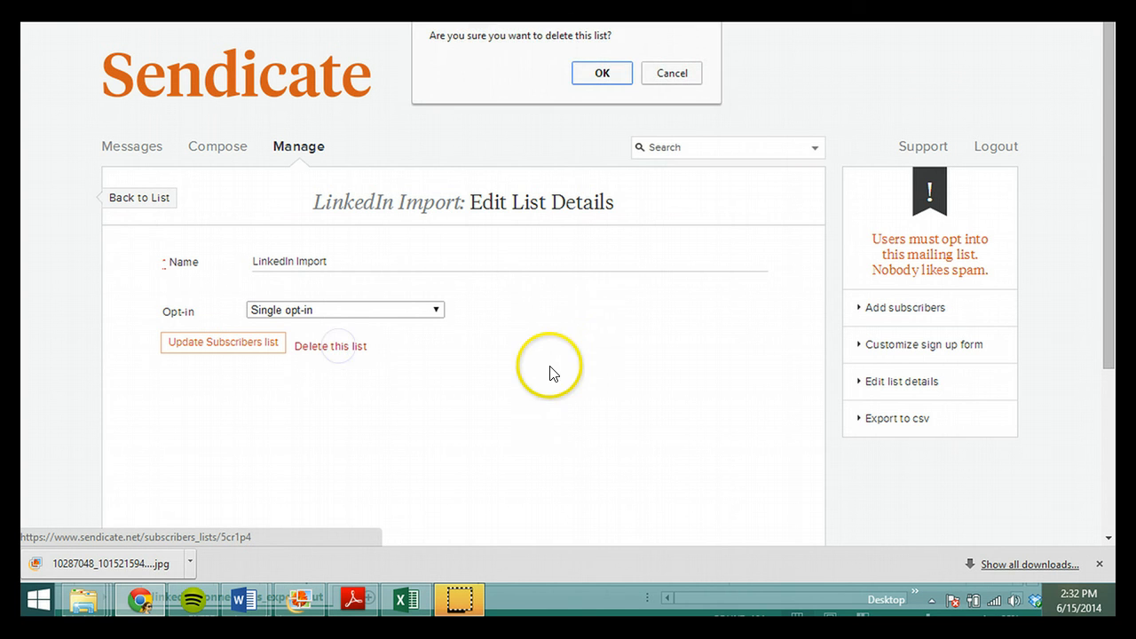
pyautogui.click(601, 80)
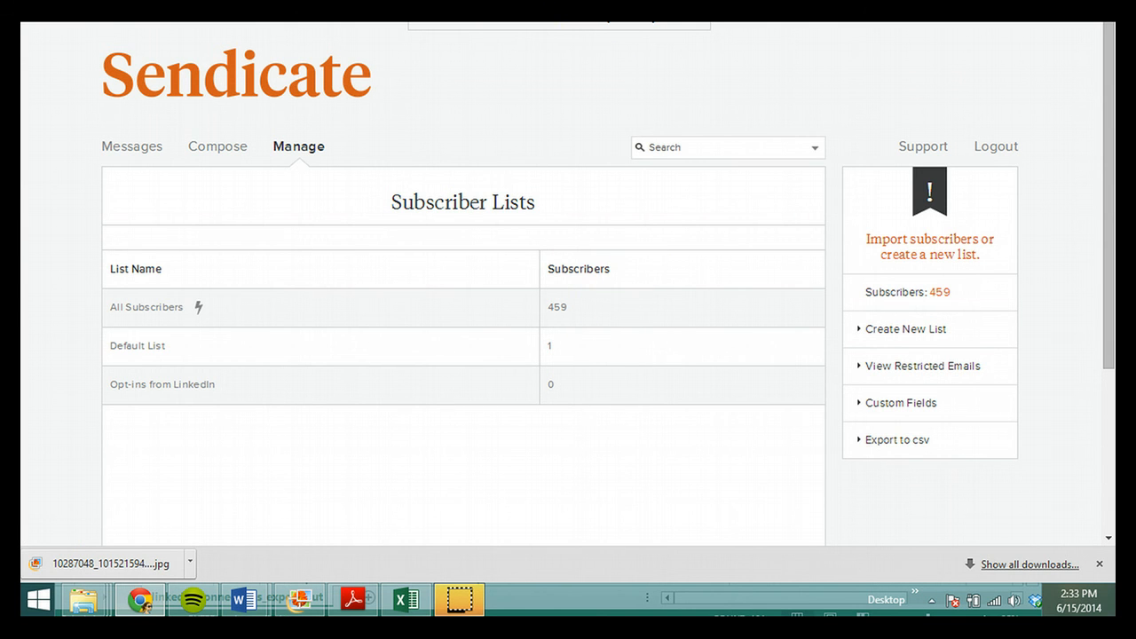
pyautogui.press('F5')
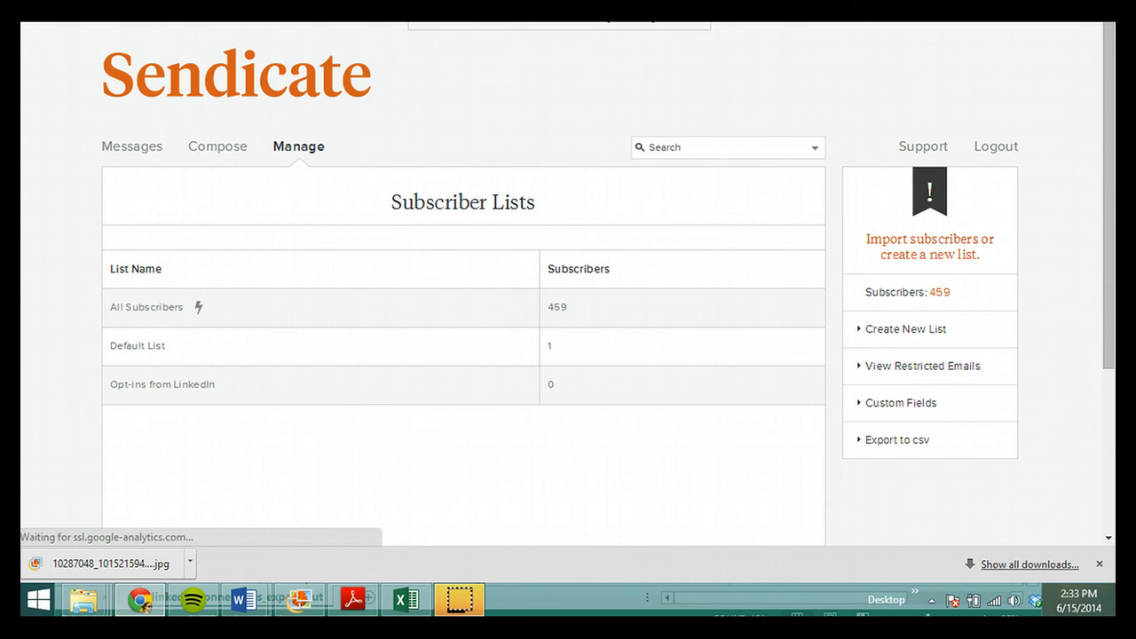